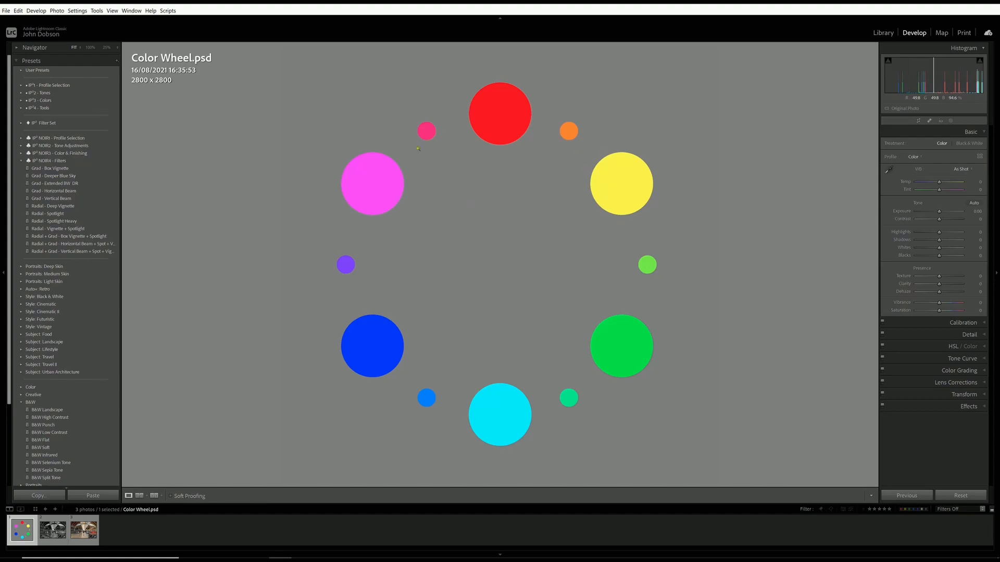
Step: Open the original Color Wheel.psd in Adobe Photoshop 2022 for editing
right_click(445, 256)
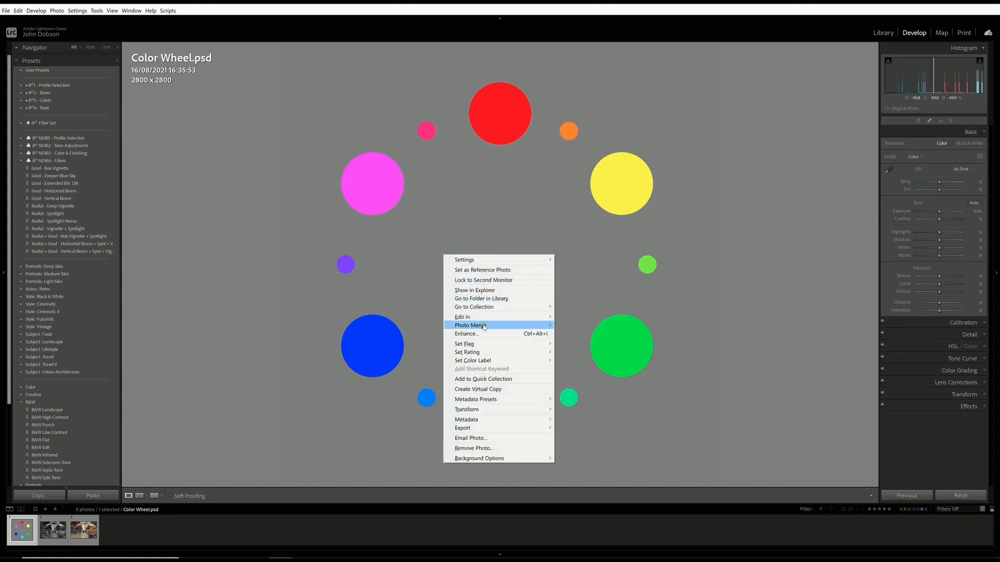
mouse_move(528, 317)
click(579, 317)
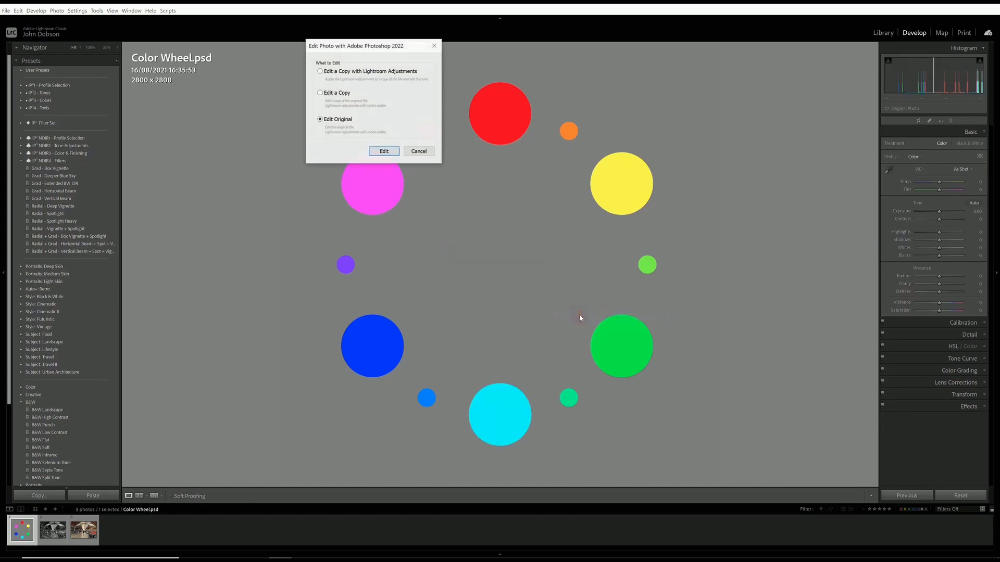
click(383, 152)
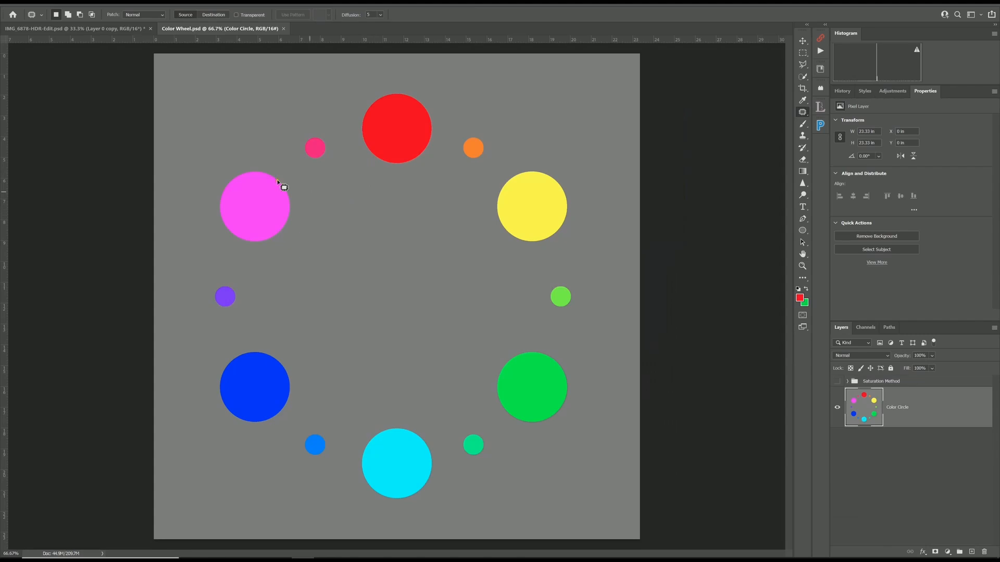
Step: Desaturate the Color Circle layer with the Desaturate adjustment
click(53, 2)
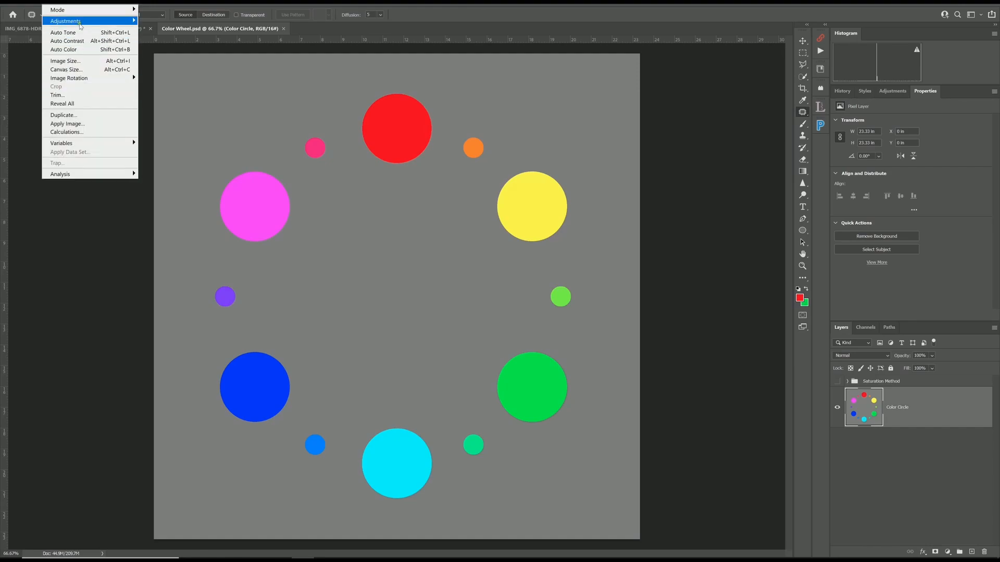
mouse_move(82, 21)
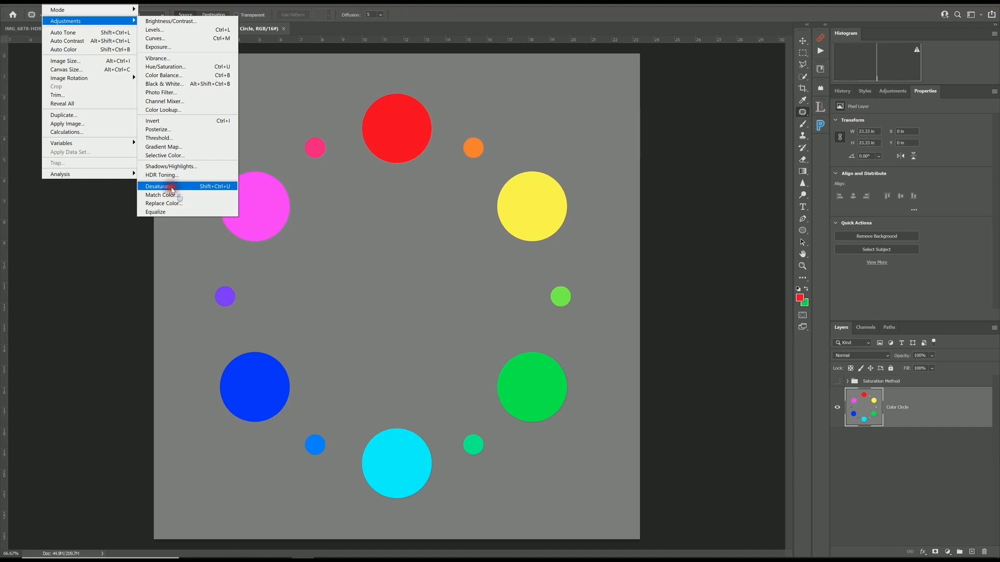
click(172, 190)
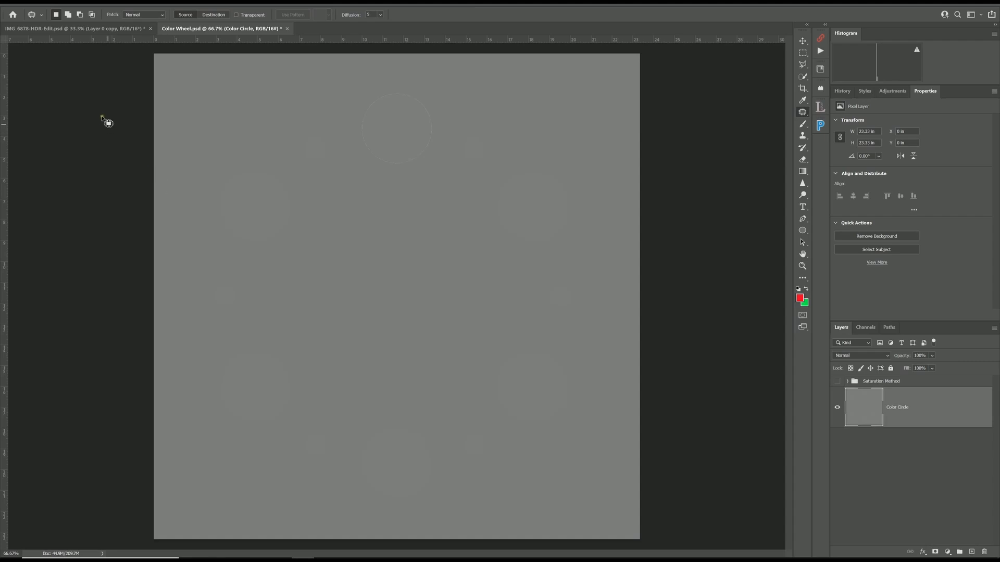
Step: Try a Brightness/Contrast adjustment with brightness 28 on the desaturated layer, and cancel it
click(48, 4)
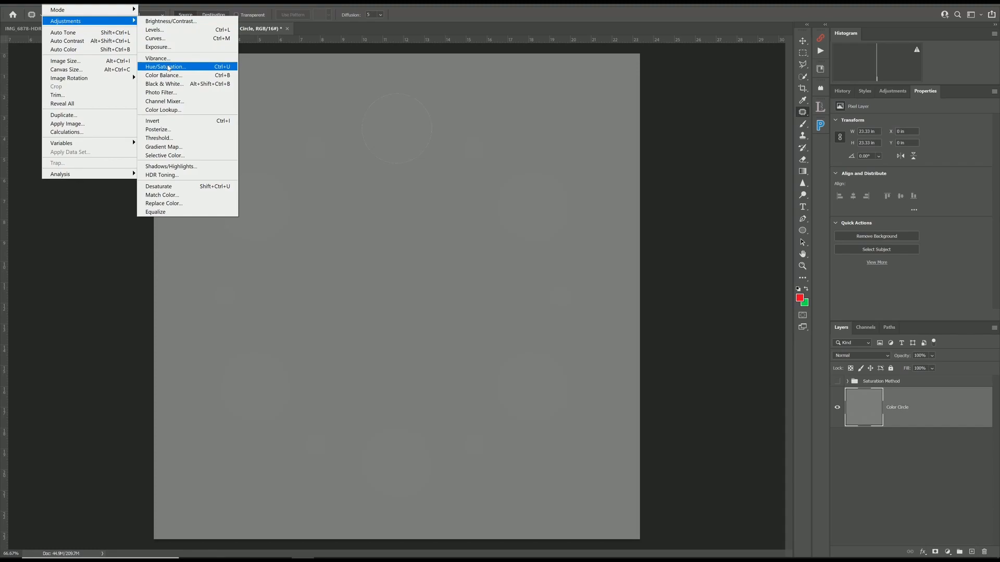
click(173, 22)
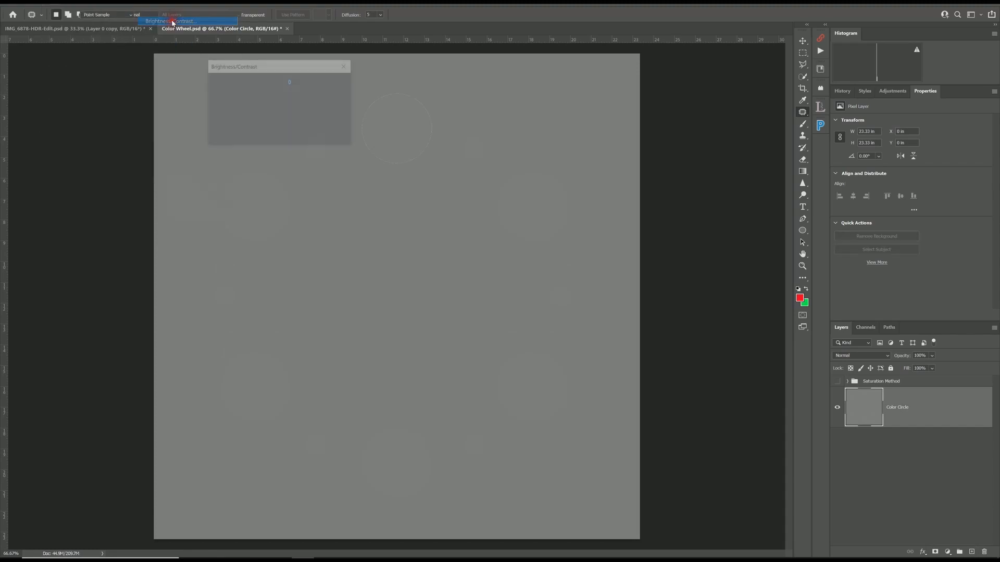
mouse_move(257, 94)
mouse_down()
mouse_move(274, 95)
mouse_move(239, 98)
mouse_move(276, 96)
mouse_move(239, 97)
mouse_move(276, 99)
mouse_up()
click(330, 102)
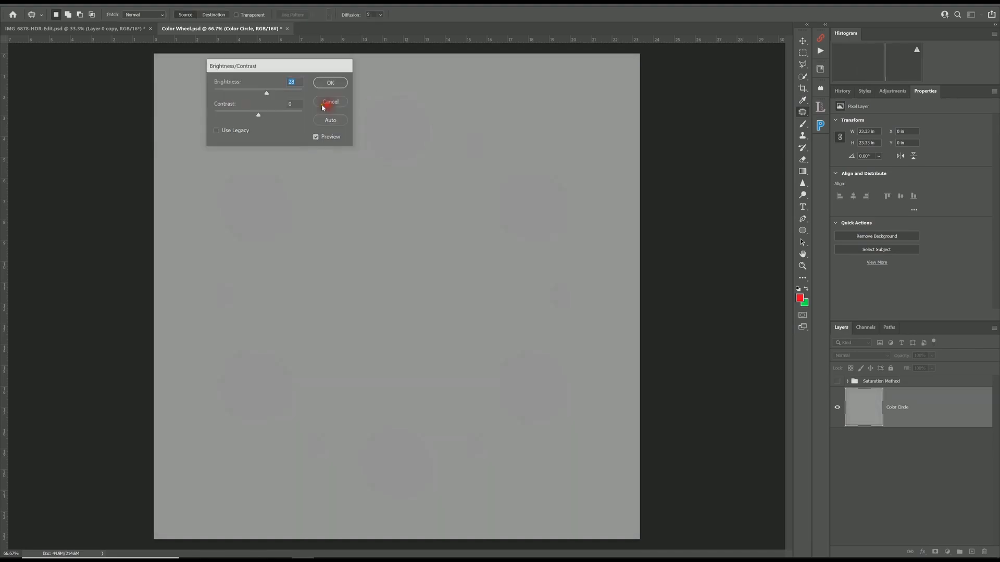
Step: Try a Black & White adjustment with Reds at 96% on the desaturated layer, cancel it, and undo the desaturation
click(64, 4)
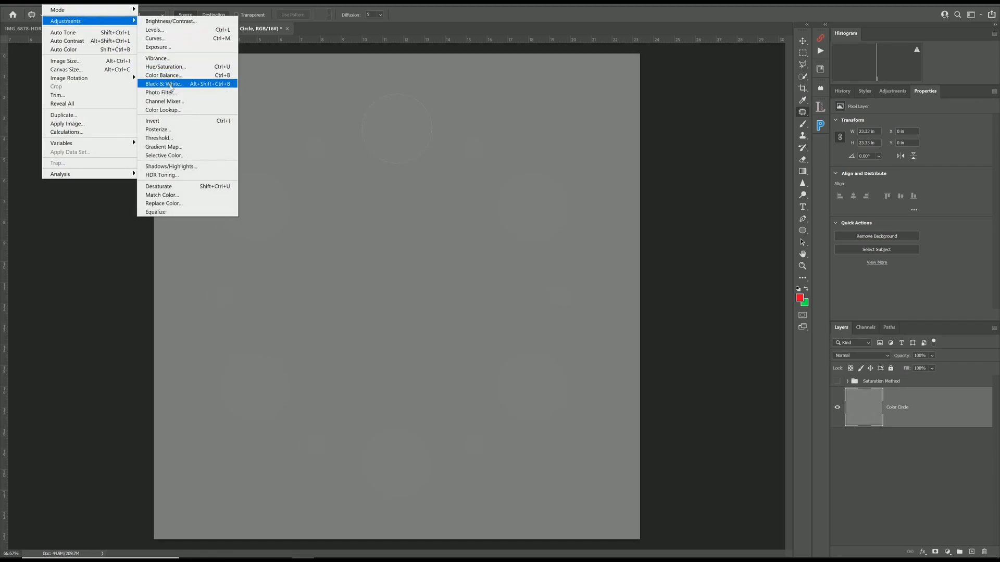
click(171, 84)
mouse_move(706, 137)
mouse_down()
mouse_move(671, 141)
mouse_move(744, 138)
mouse_move(683, 138)
mouse_move(719, 141)
mouse_up()
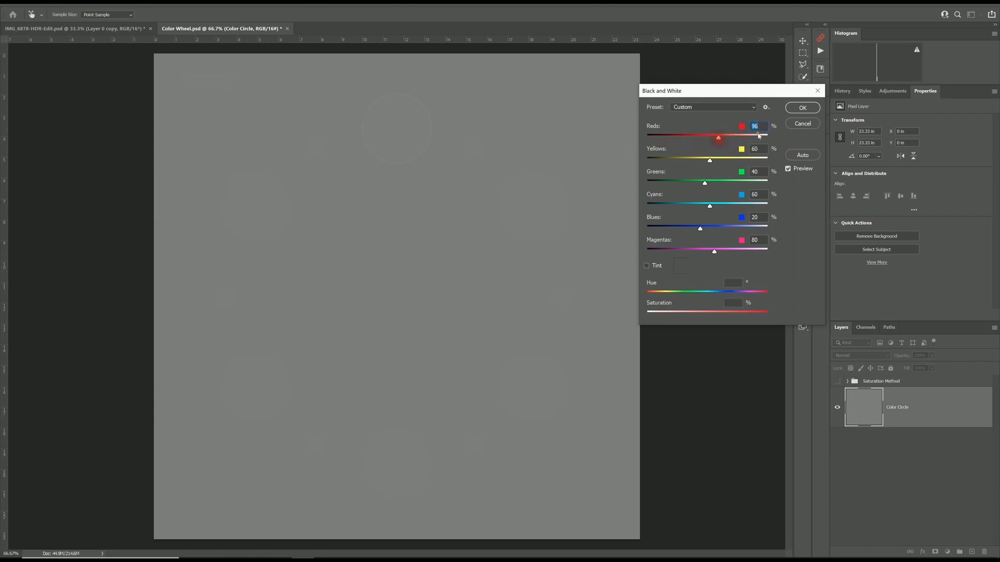
click(794, 125)
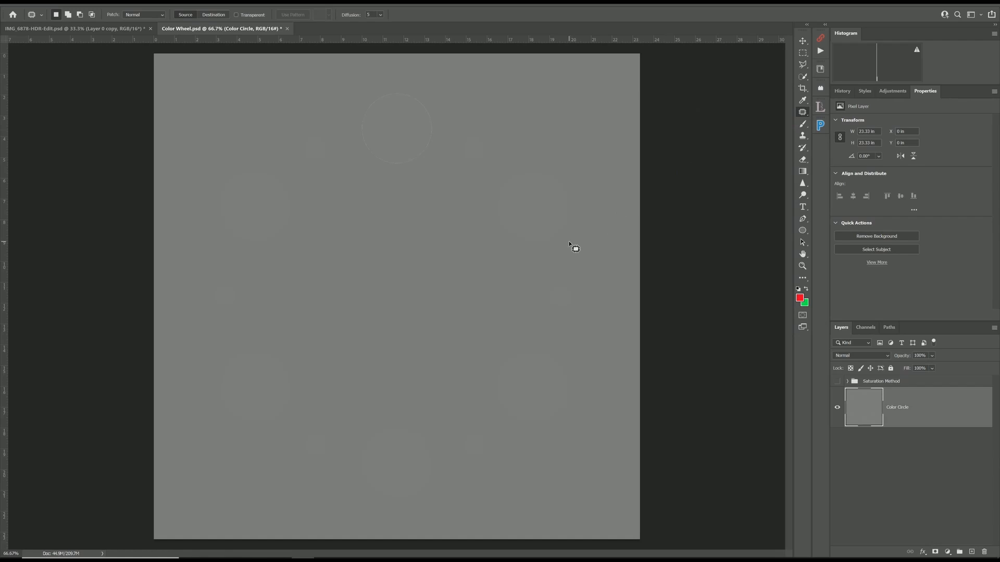
key(ctrl+z)
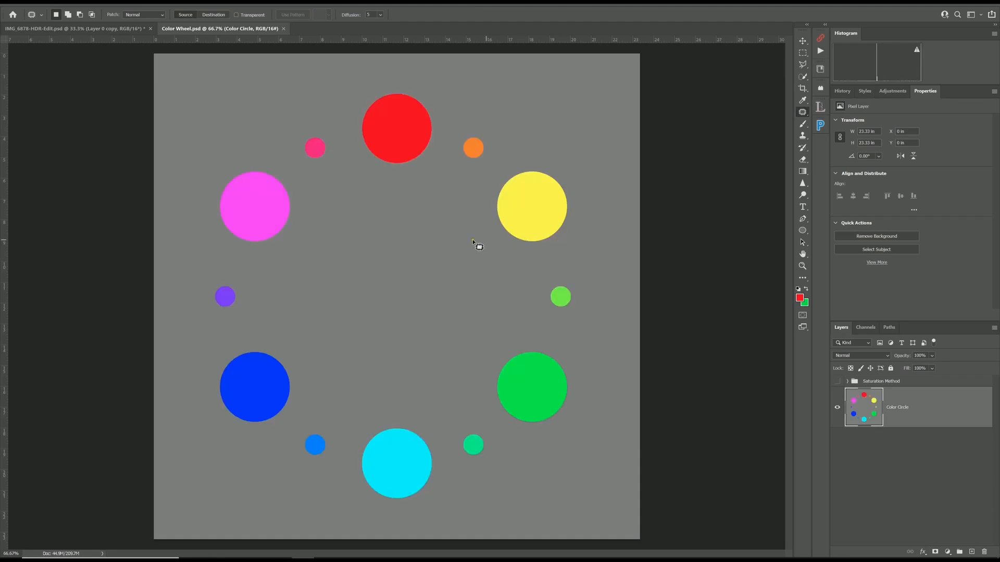
Step: Convert the image to Grayscale mode, accepting the loss of the adjustment layer and the color information
click(51, 4)
mouse_move(56, 13)
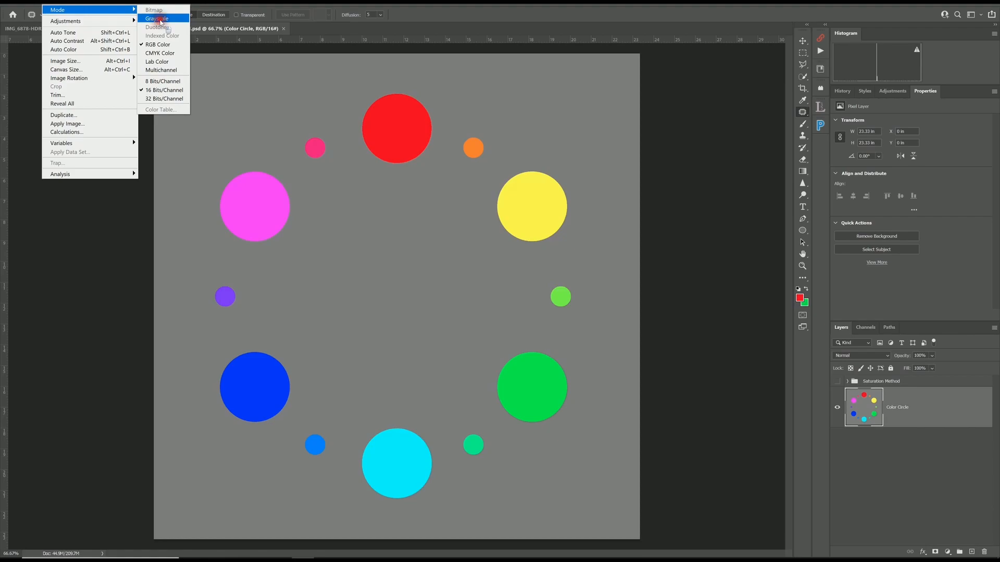
click(156, 19)
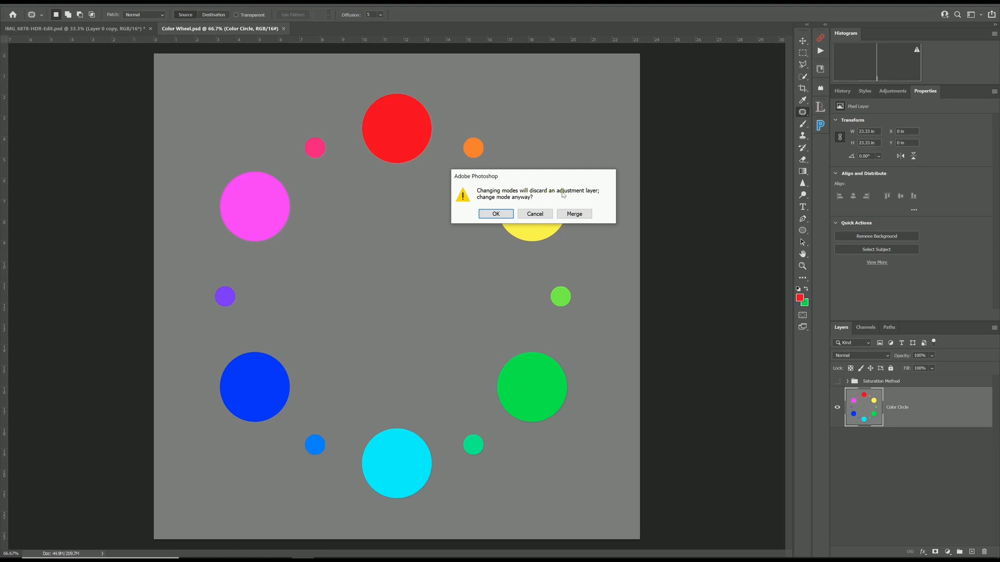
click(496, 214)
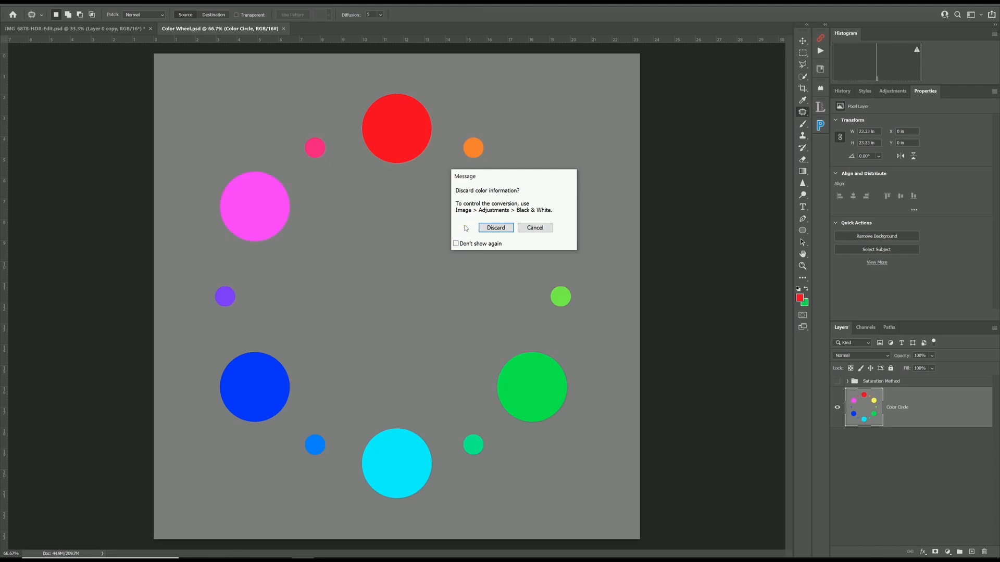
click(495, 228)
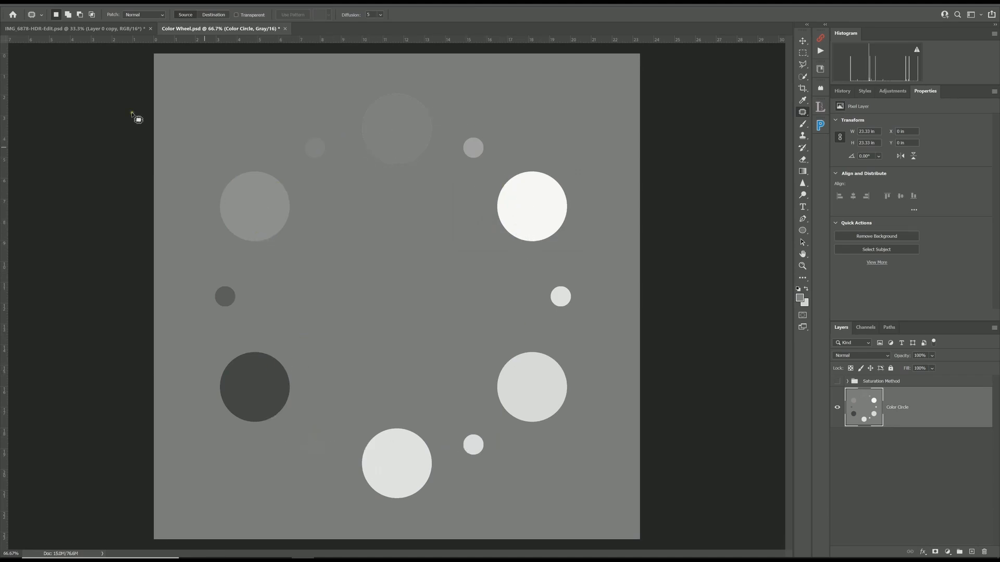
Step: Check which adjustments are available in Grayscale mode, and revert the image to its Open history state
click(53, 1)
mouse_move(54, 23)
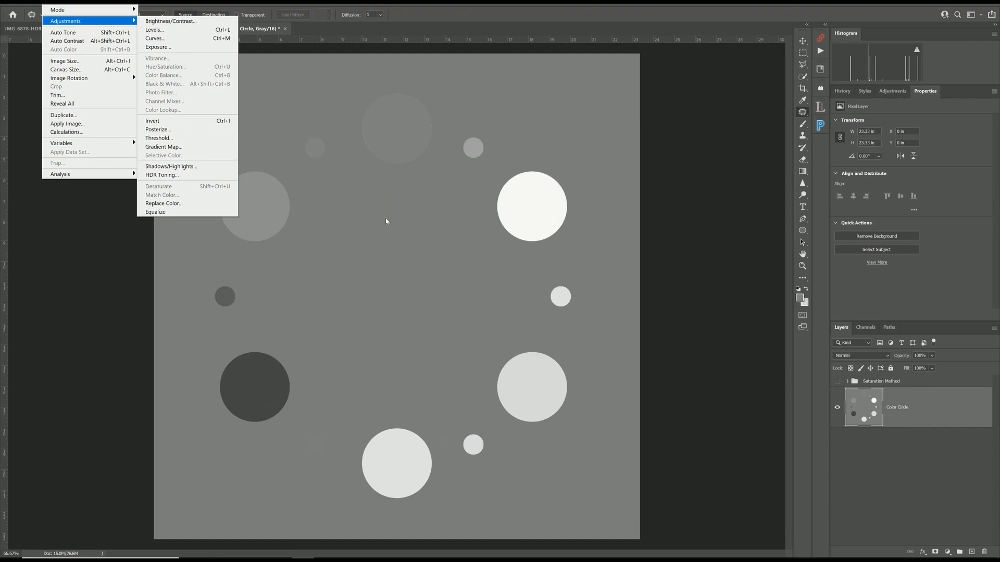
click(524, 7)
click(841, 91)
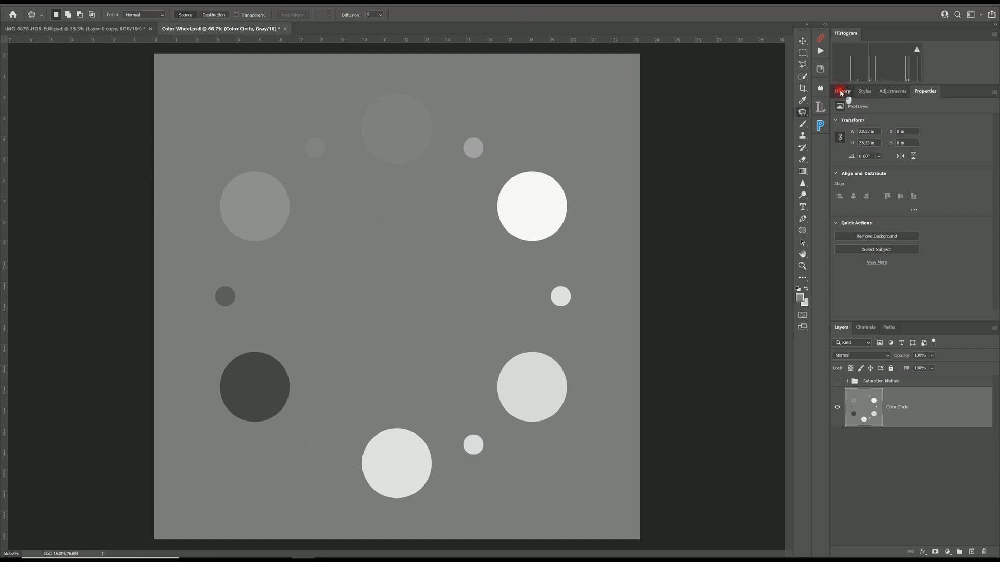
click(848, 124)
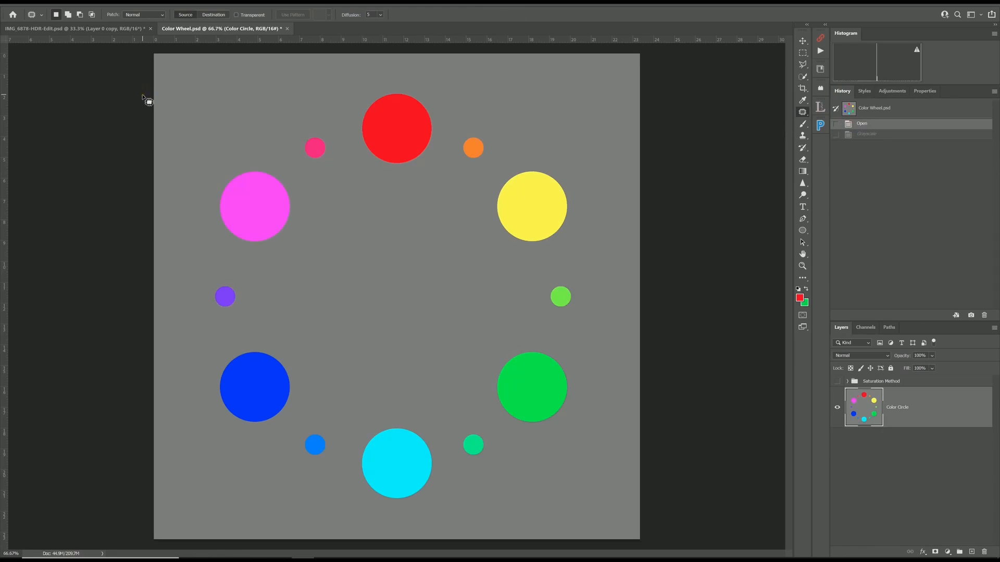
Step: Apply the Camera Raw Filter to the color wheel and set Saturation to -100
click(124, 3)
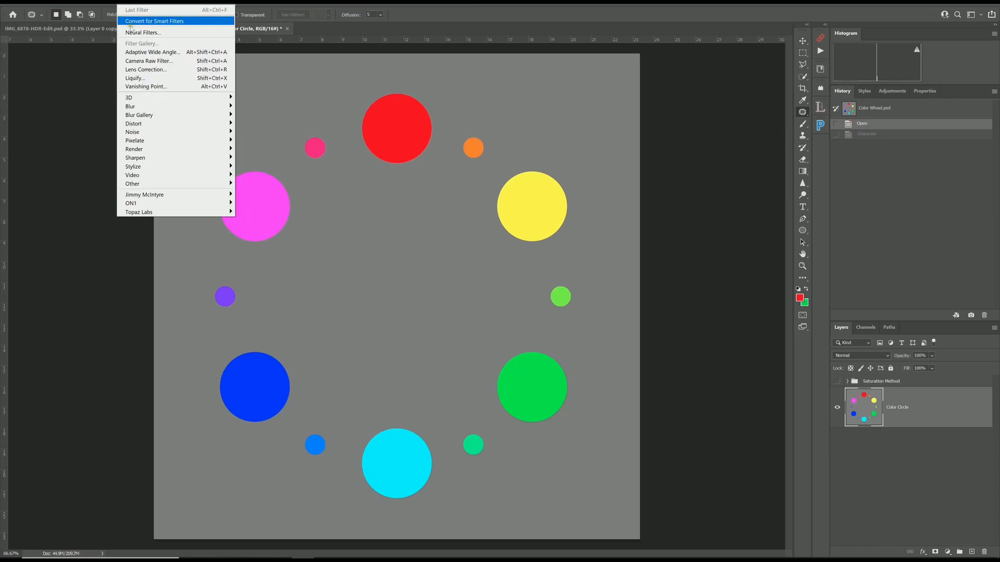
click(138, 61)
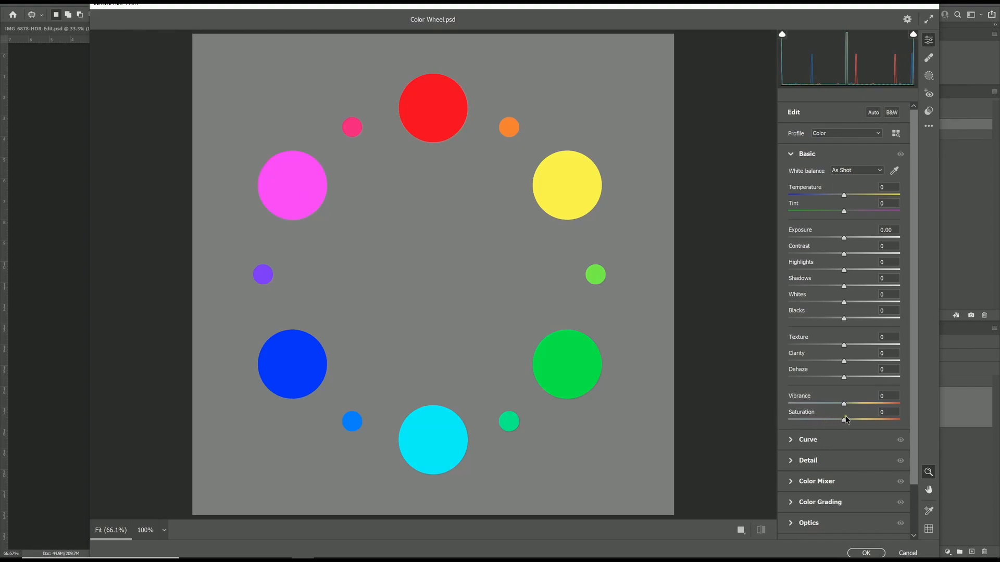
drag(843, 420, 771, 419)
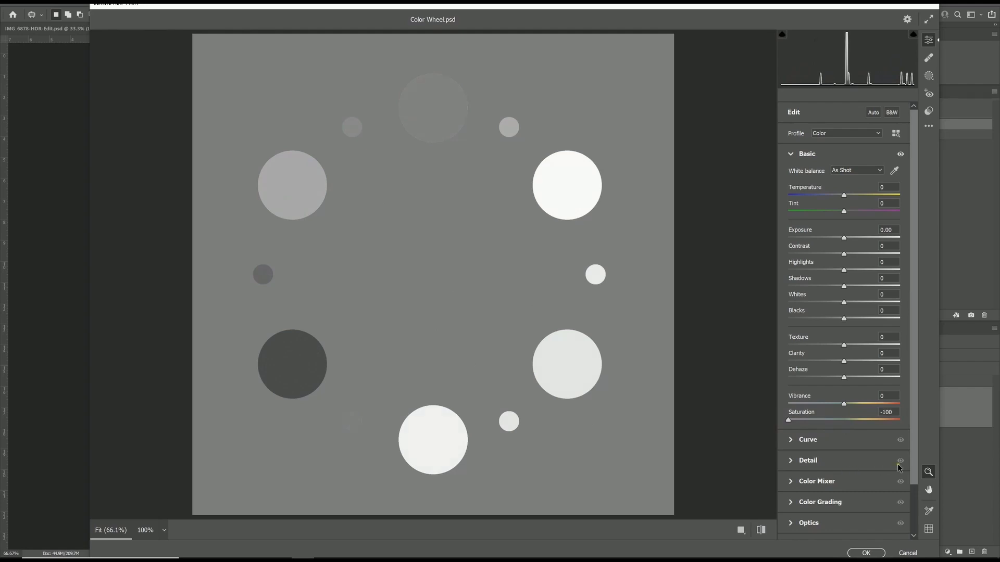
Step: Try the B&W treatment with B&W Mixer values Reds -46, Oranges +18 and Yellows -26, and discard all Camera Raw changes
click(892, 113)
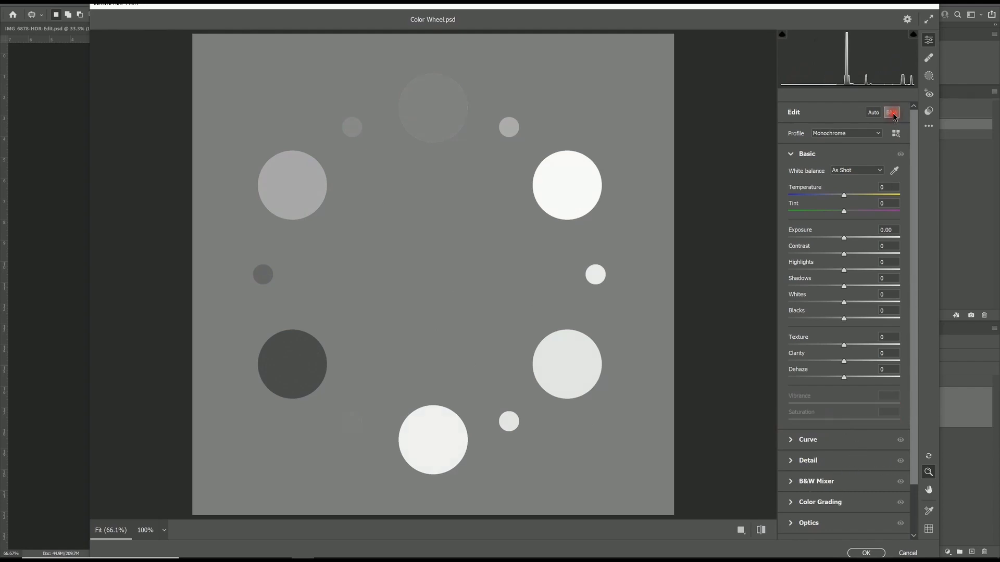
click(791, 483)
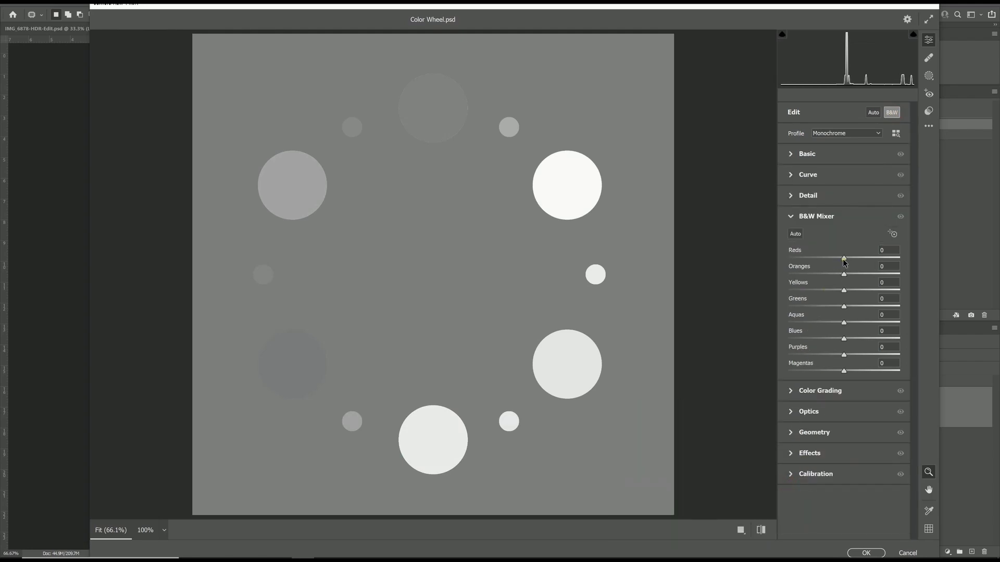
drag(844, 260, 830, 295)
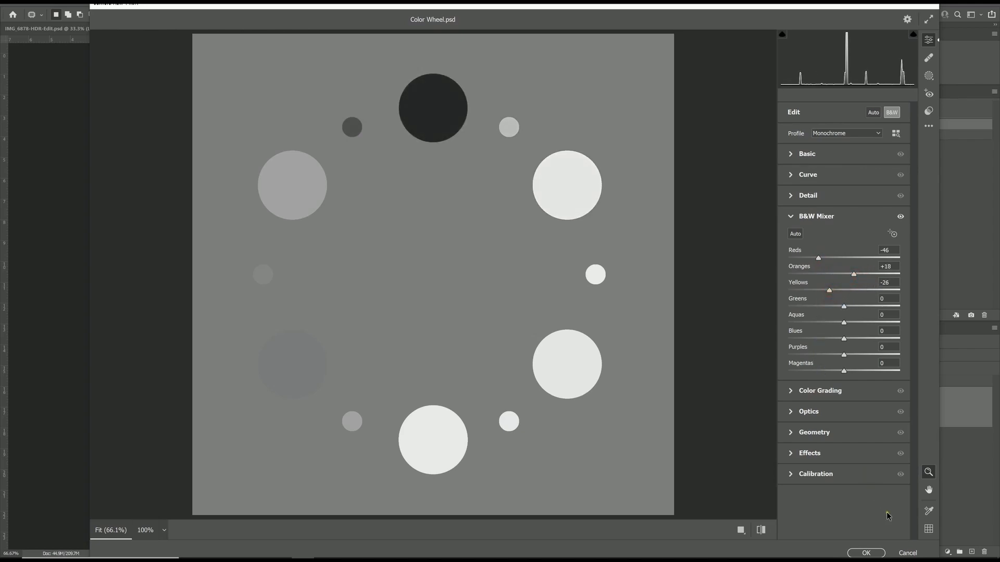
click(908, 553)
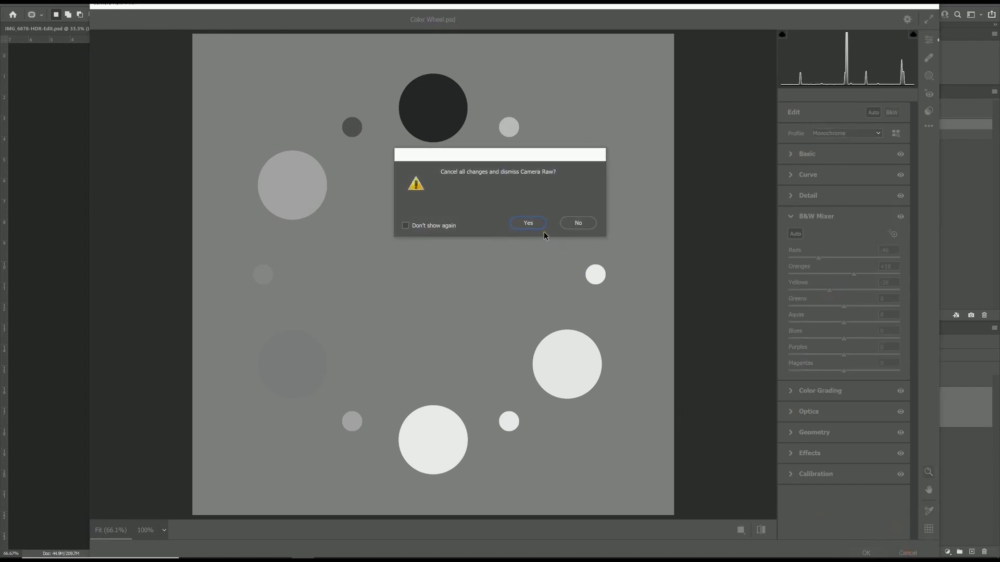
click(528, 223)
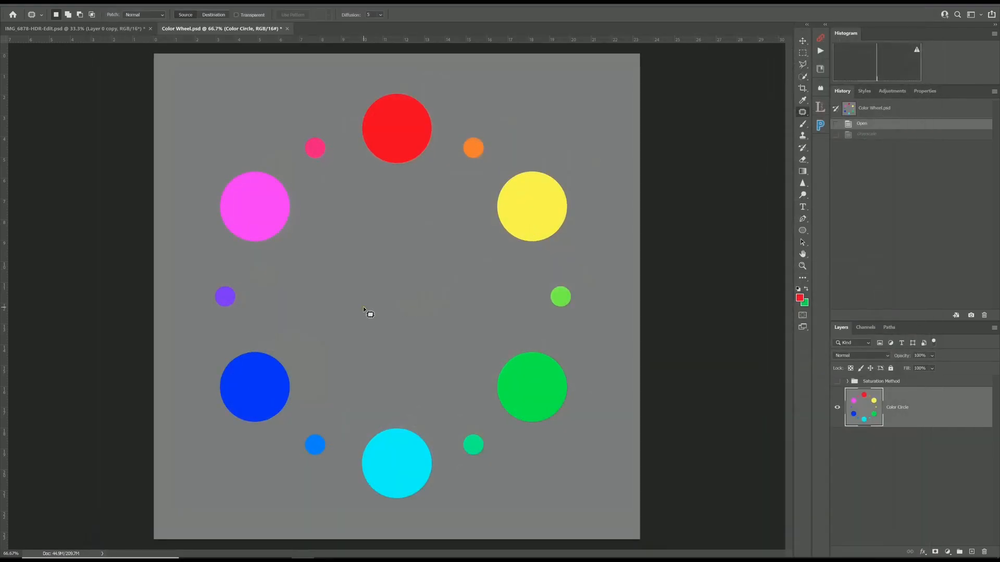
Step: Try a Black & White adjustment with Reds 17, Greens 17, Cyans 123, Blues -19 and Magentas 40, and cancel it
click(54, 5)
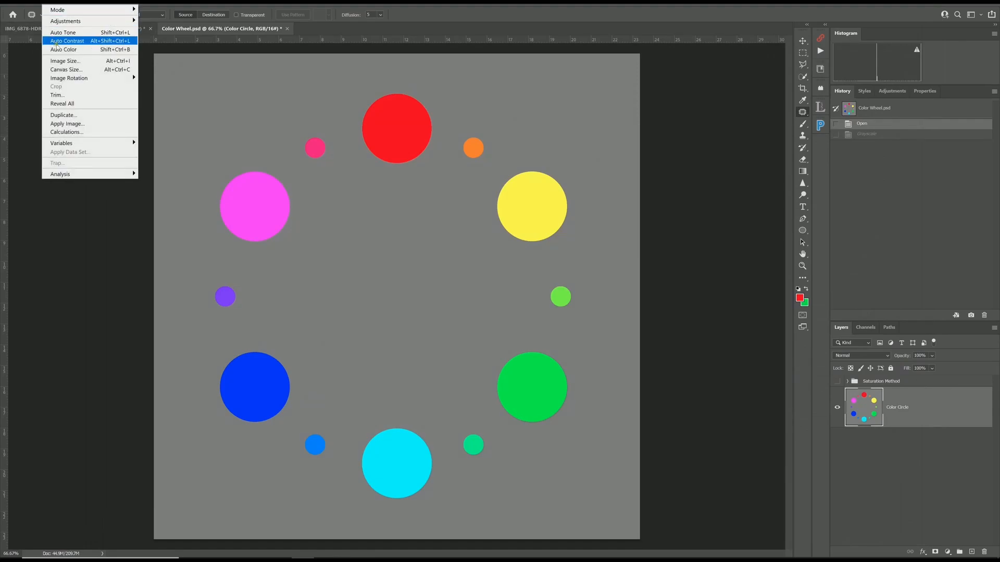
mouse_move(65, 25)
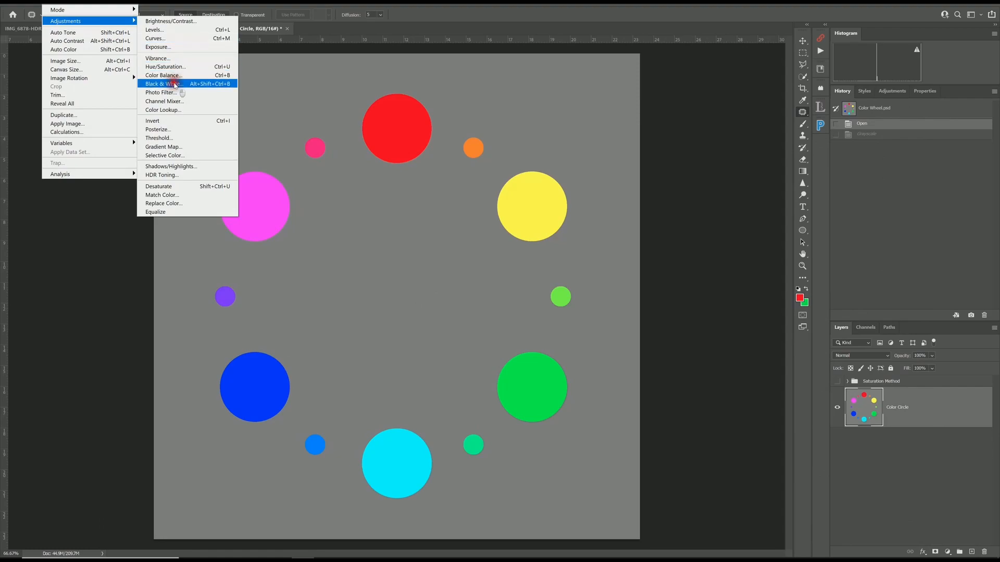
click(175, 84)
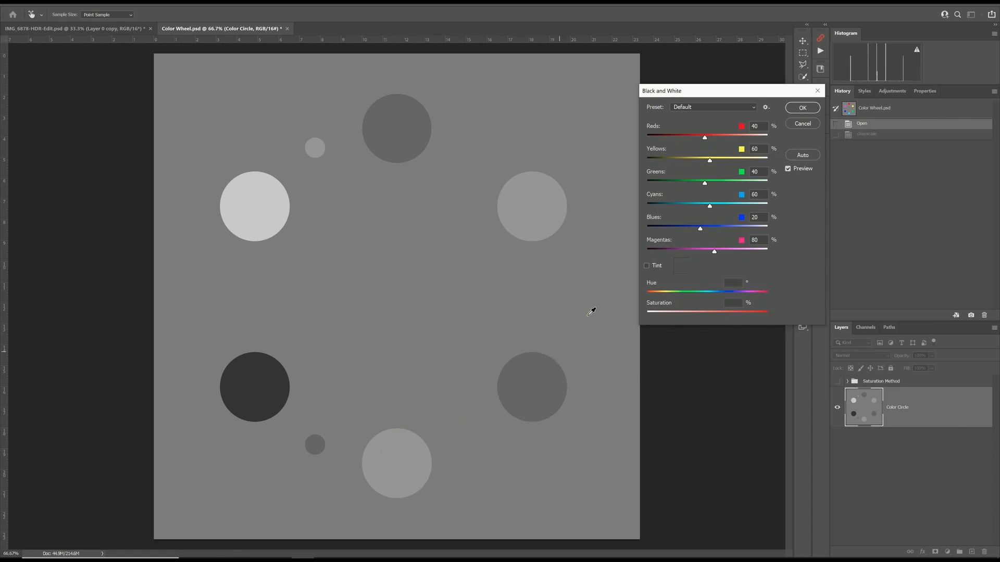
drag(704, 137, 700, 139)
drag(709, 205, 692, 232)
drag(705, 183, 726, 209)
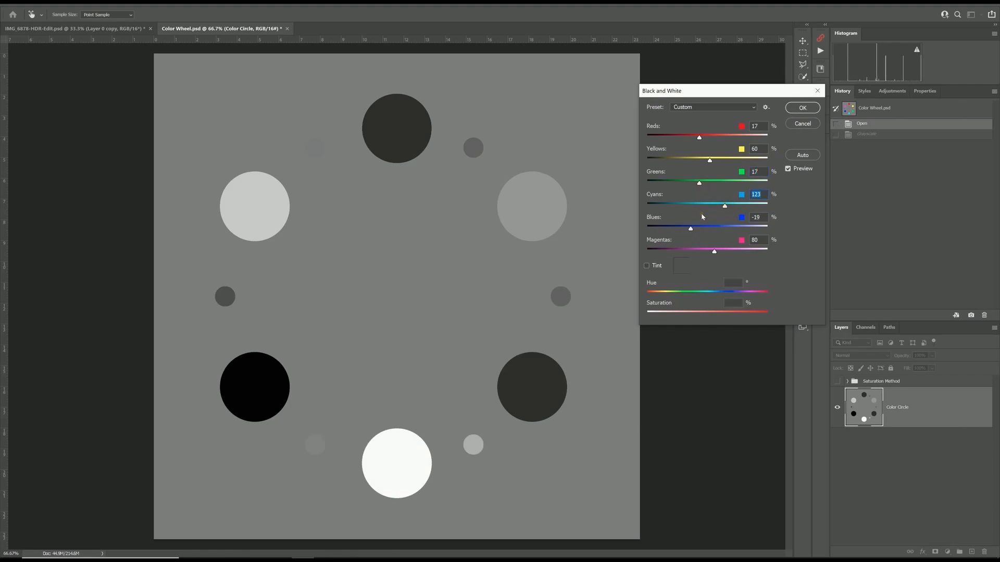
drag(714, 251, 705, 254)
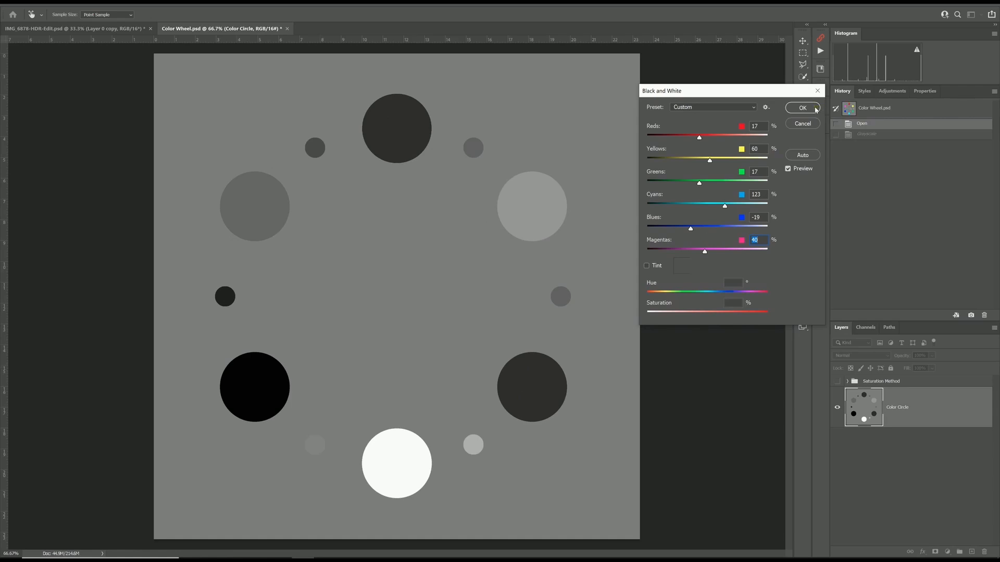
click(802, 125)
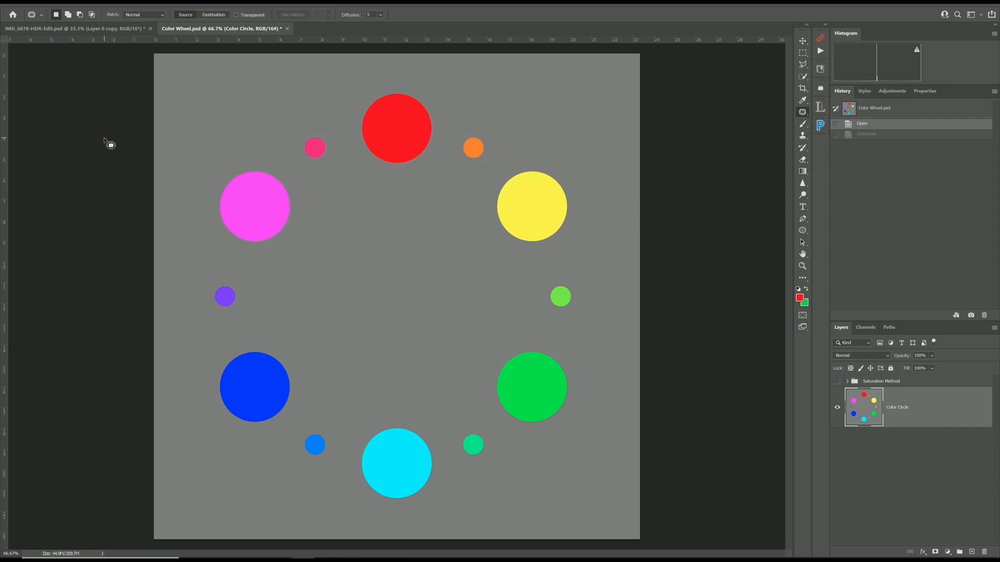
Step: Apply a Hue/Saturation adjustment to the Reds of the Color Circle layer with Hue +35, Saturation -59 and Lightness +27
click(50, 5)
mouse_move(65, 21)
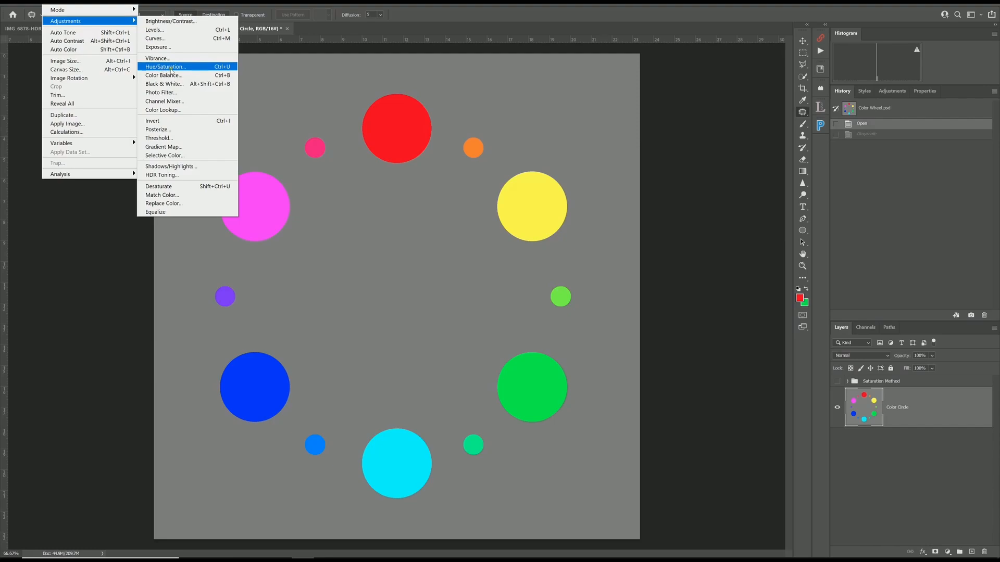
click(171, 69)
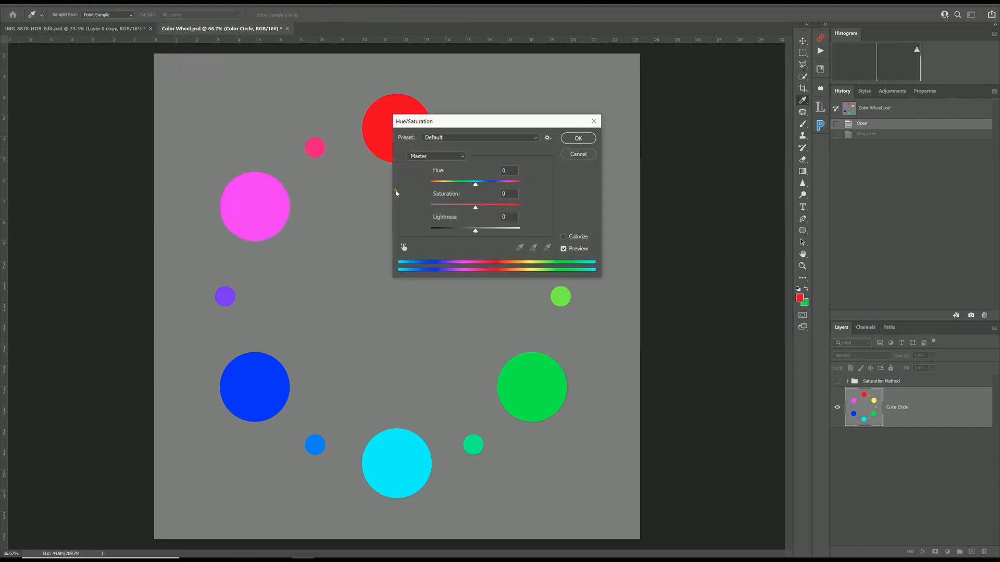
click(421, 160)
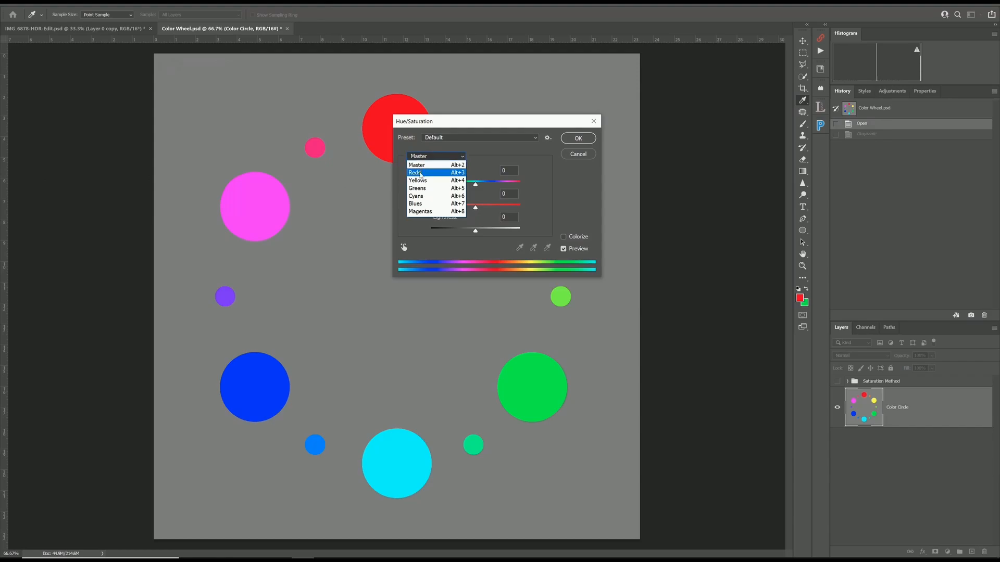
click(416, 173)
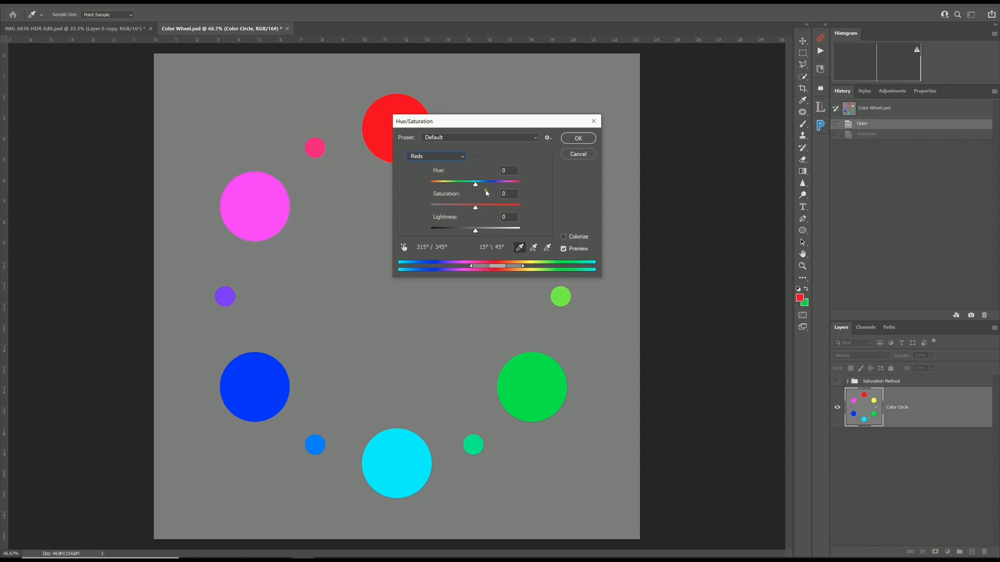
drag(475, 184, 487, 229)
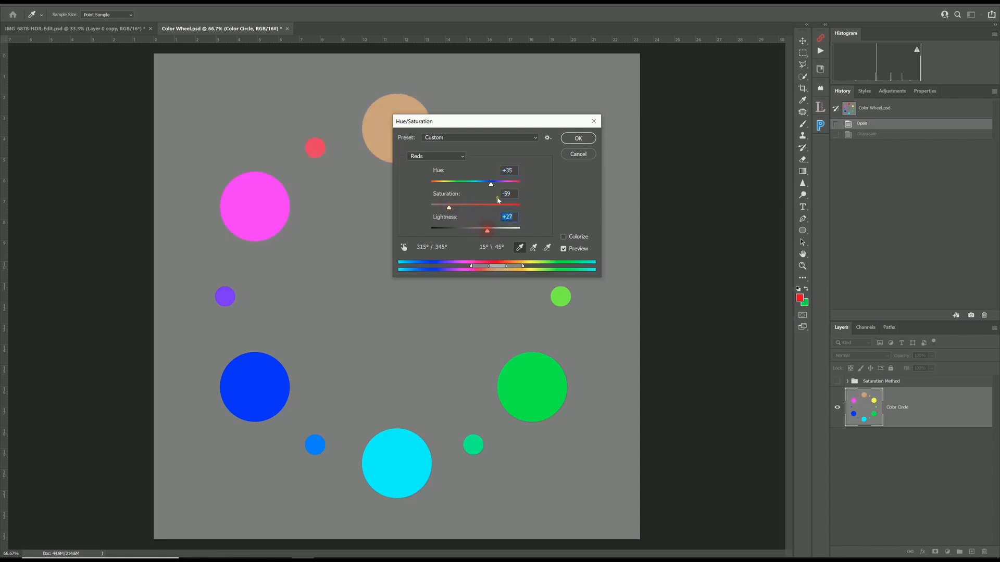
click(571, 138)
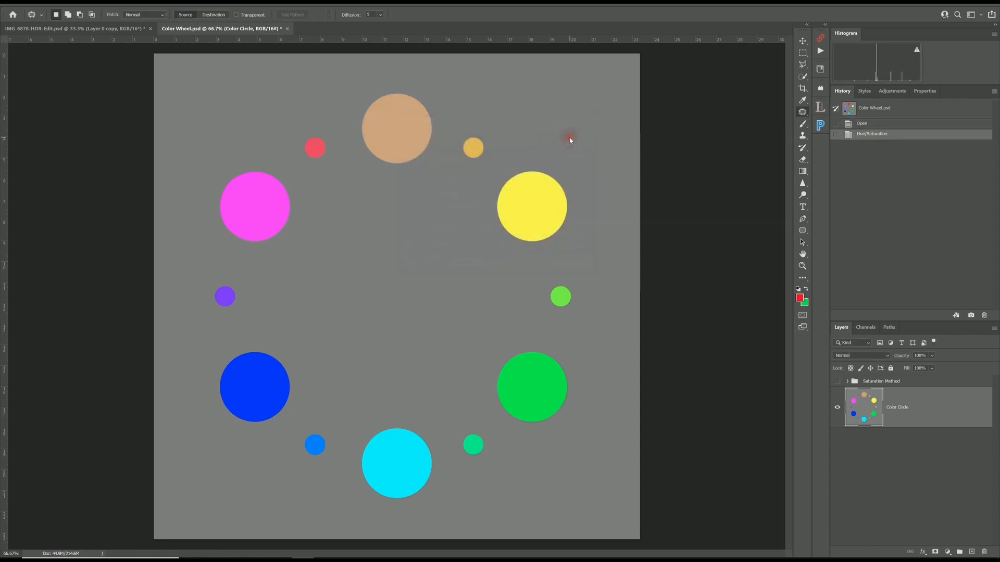
Step: Try a Black & White adjustment with Reds 155 and a tint of Hue 333 and Saturation 58, and turn the tint off
click(61, 3)
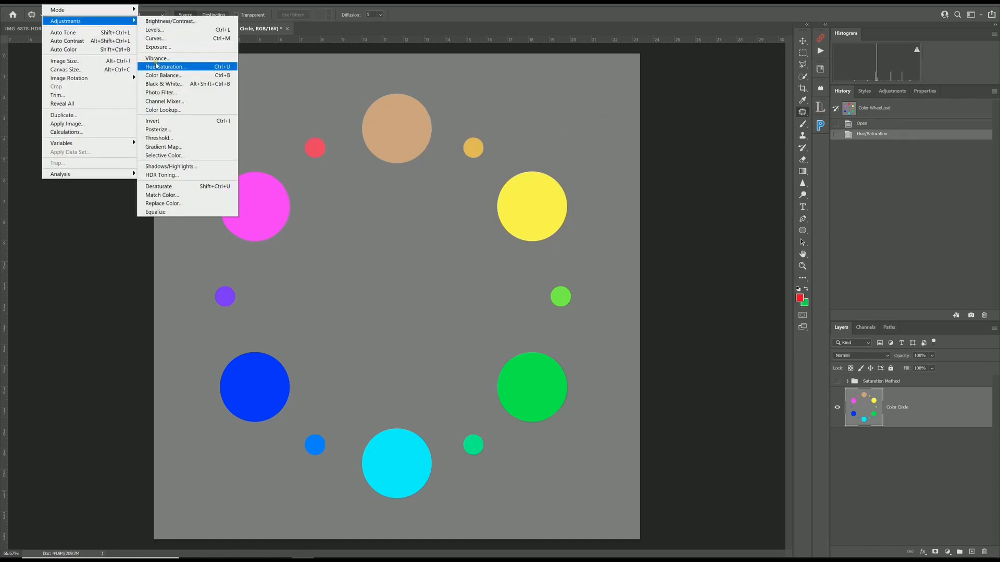
click(157, 85)
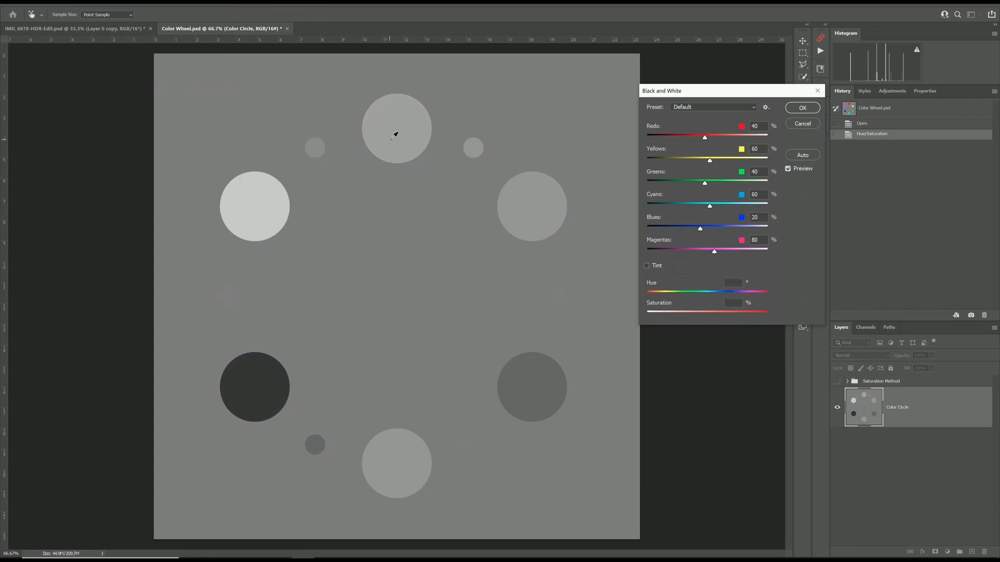
drag(704, 137, 733, 142)
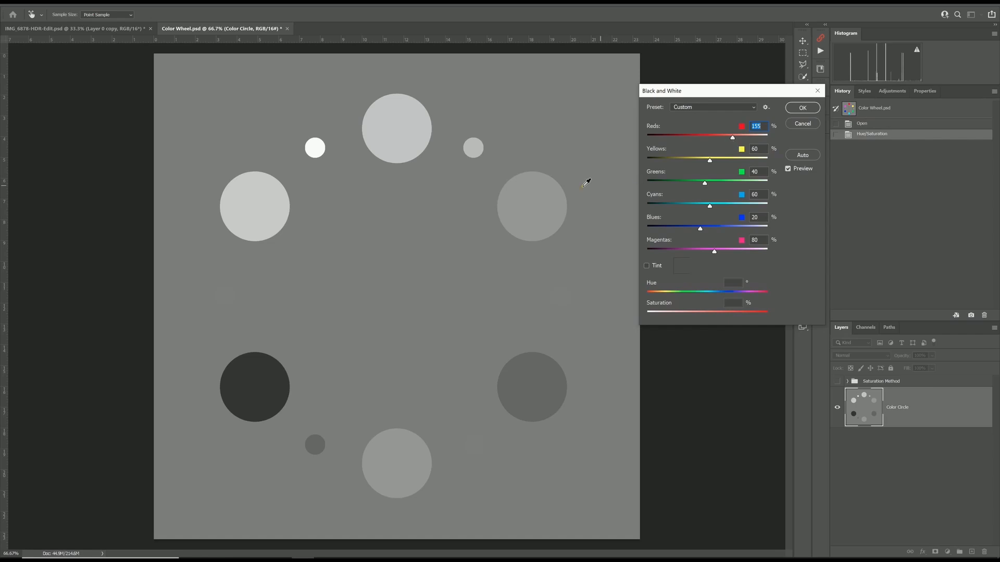
click(647, 267)
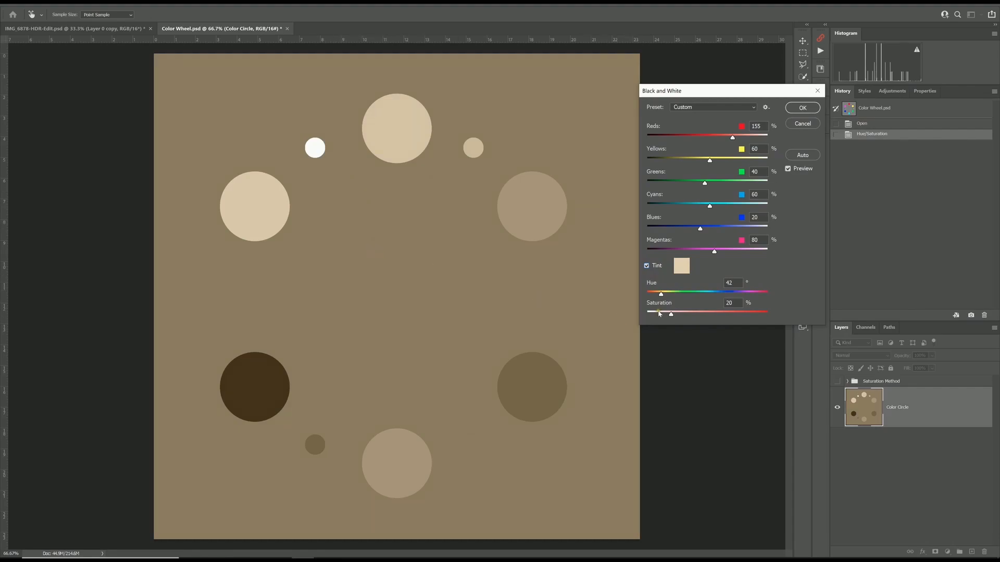
drag(662, 296, 758, 297)
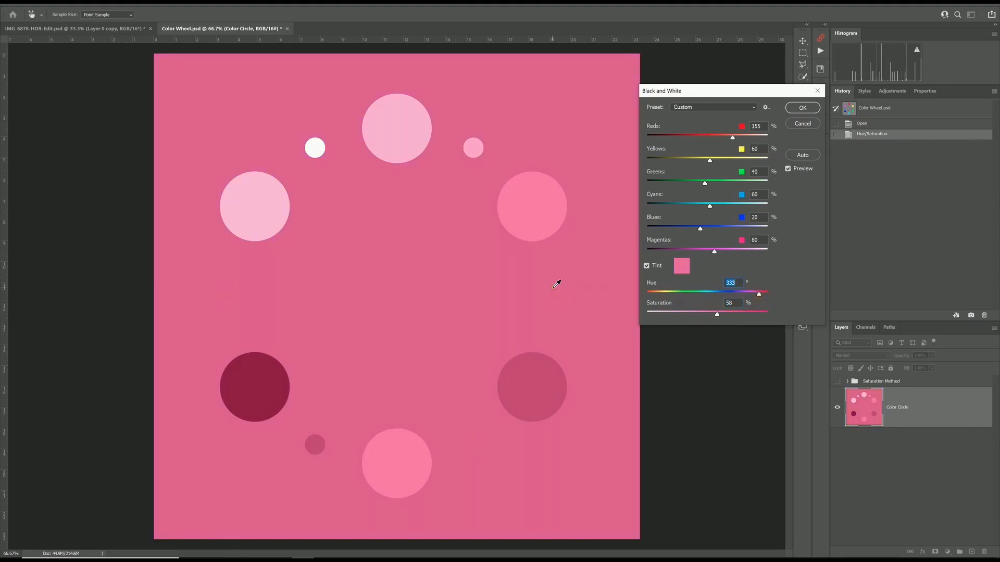
click(646, 266)
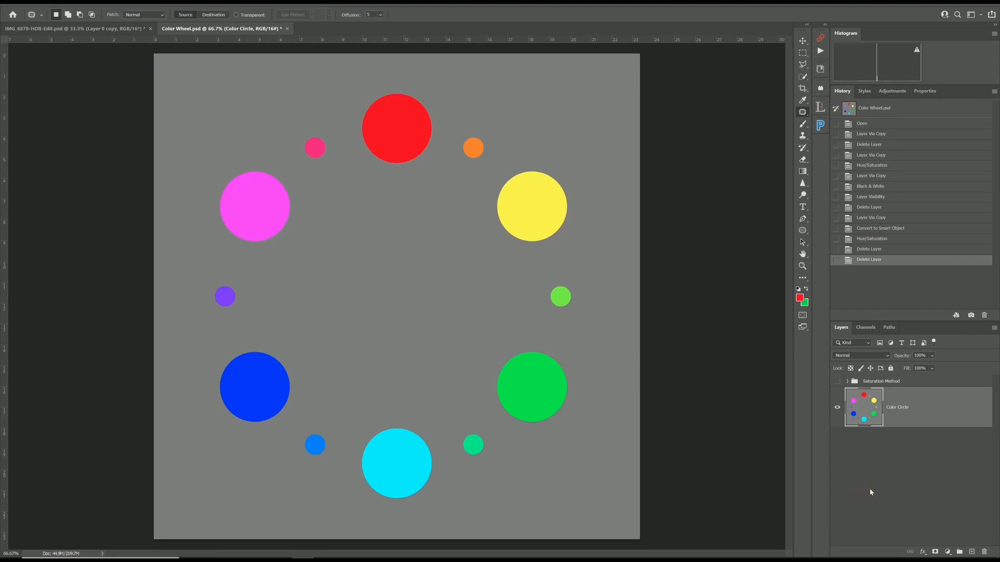
Step: Duplicate the Color Circle layer and apply Hue/Saturation to the copy's Reds with Hue +41, Saturation -44 and Lightness +32
key(ctrl+j)
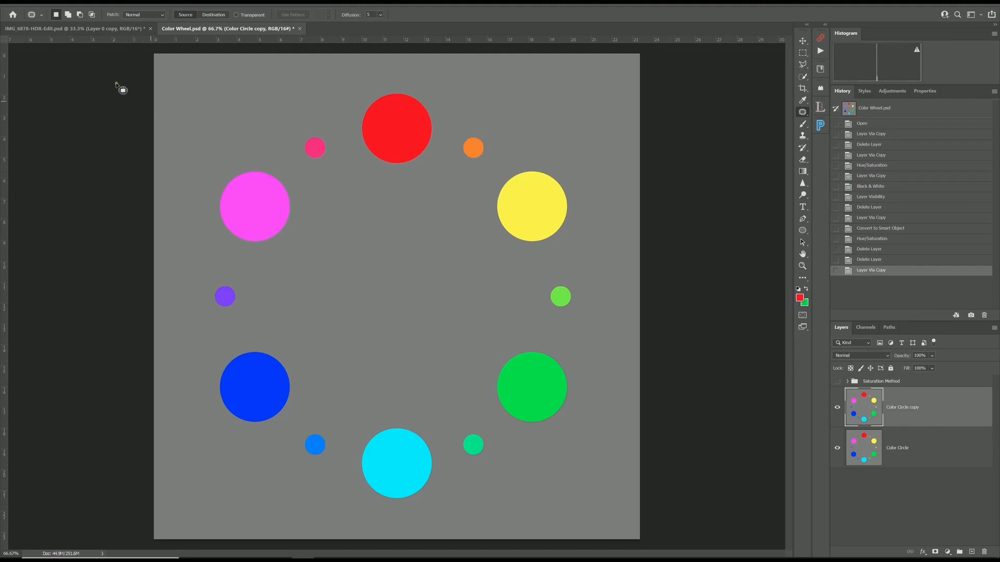
click(55, 7)
mouse_move(81, 22)
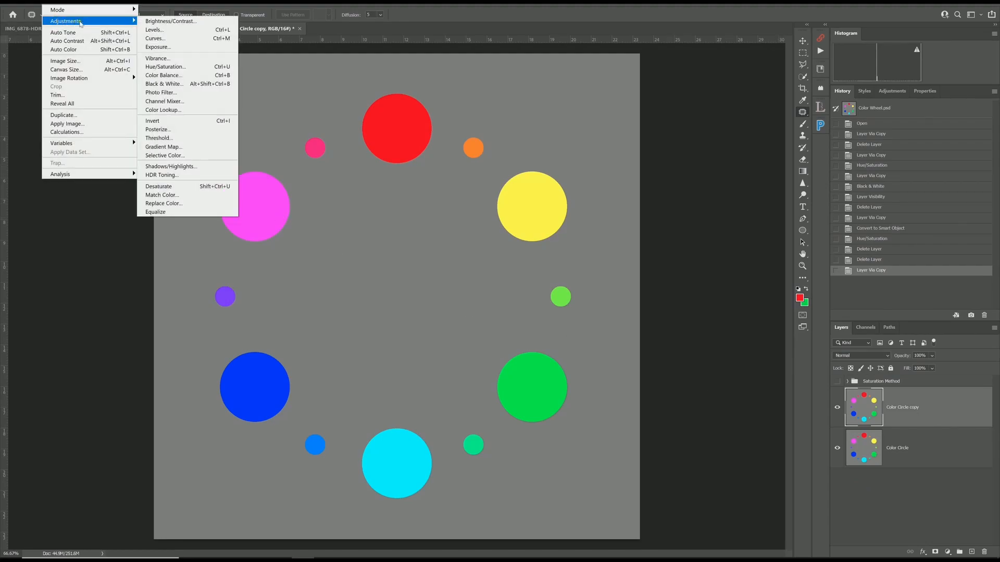
click(165, 66)
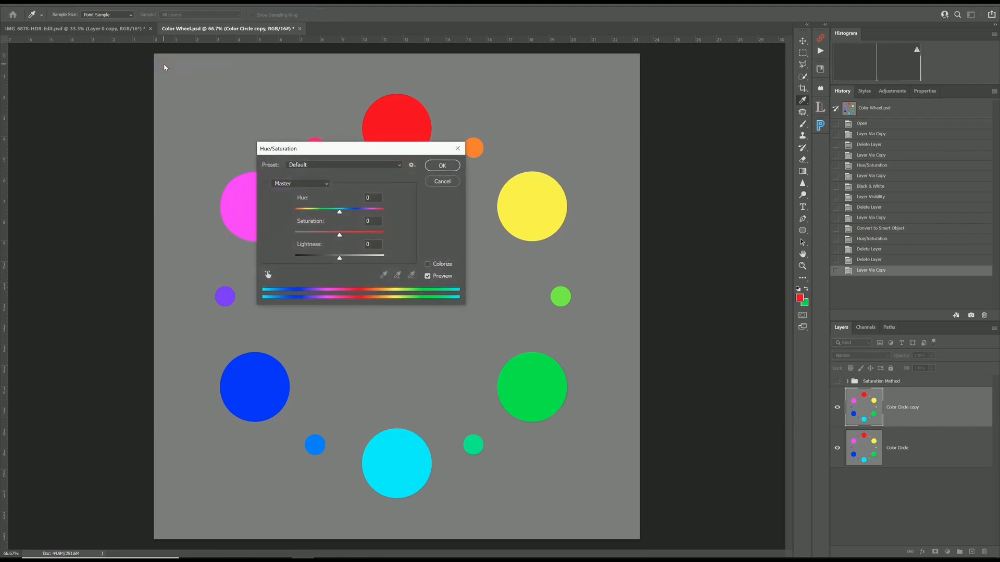
click(300, 183)
click(289, 193)
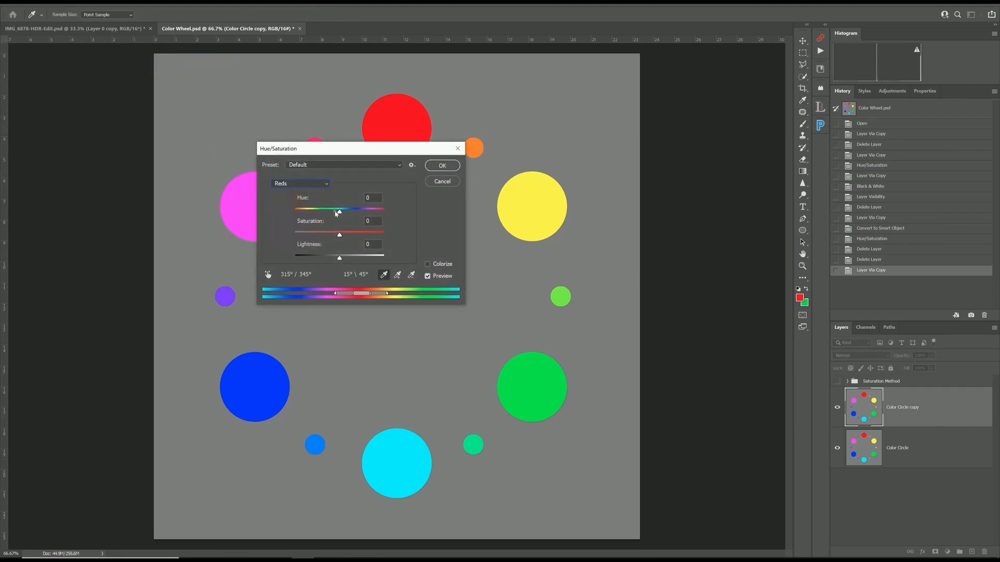
drag(340, 212, 358, 209)
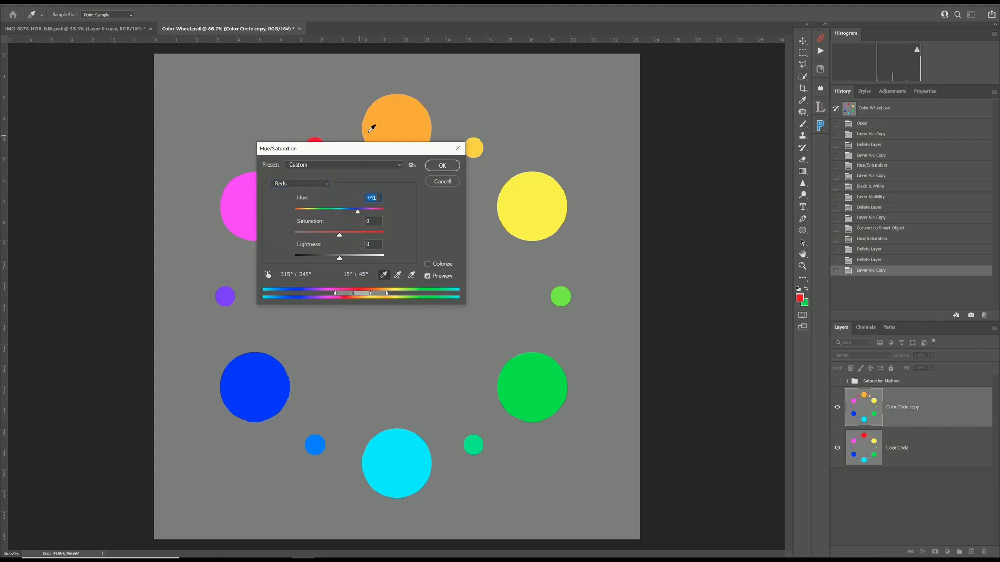
mouse_move(339, 234)
mouse_down()
mouse_move(357, 235)
mouse_move(311, 236)
mouse_move(354, 257)
mouse_up()
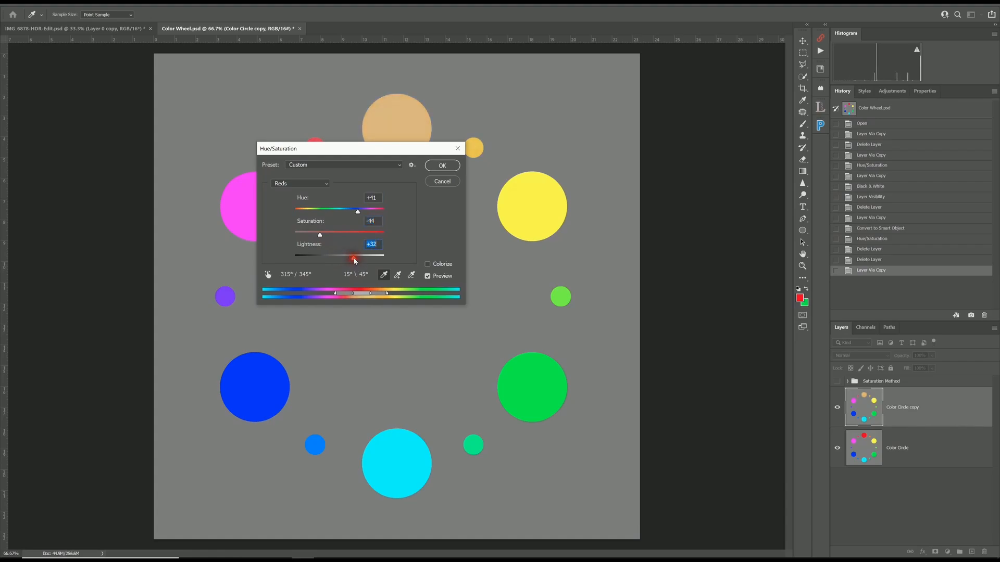
click(434, 172)
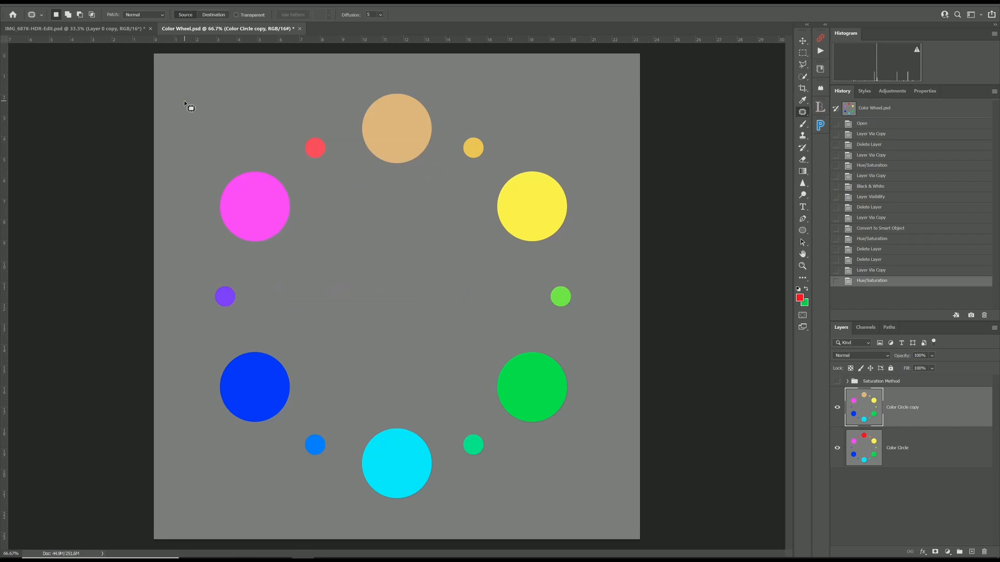
Step: Check the Reds settings in a newly opened Hue/Saturation adjustment, close it, and undo the Hue/Saturation change applied to the copy
click(58, 3)
mouse_move(70, 21)
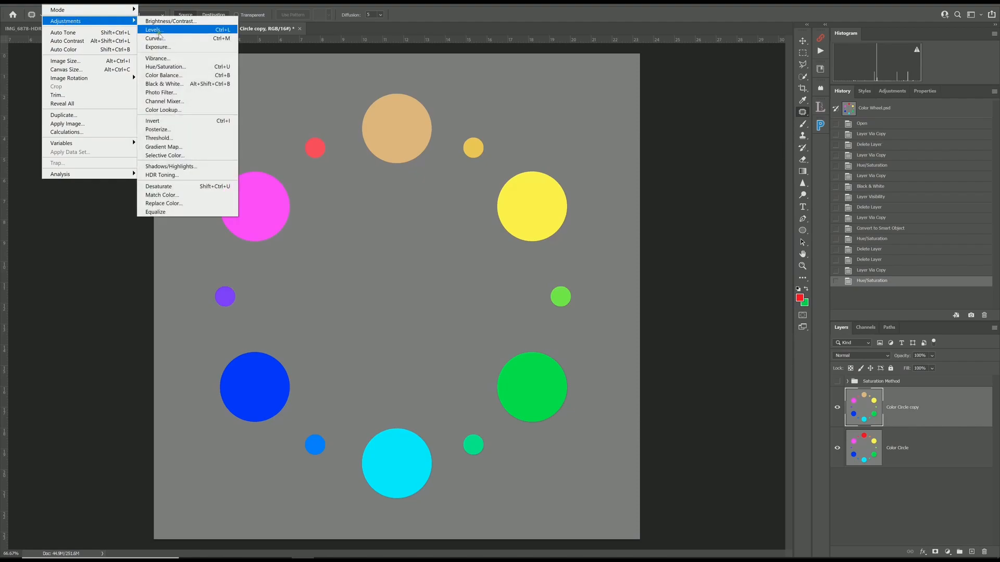
click(163, 67)
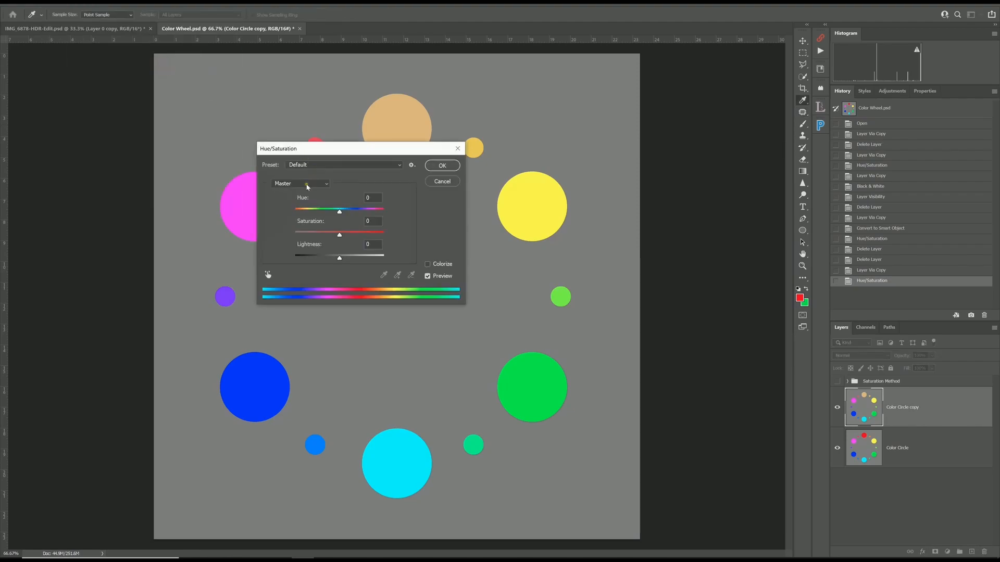
click(308, 187)
click(300, 194)
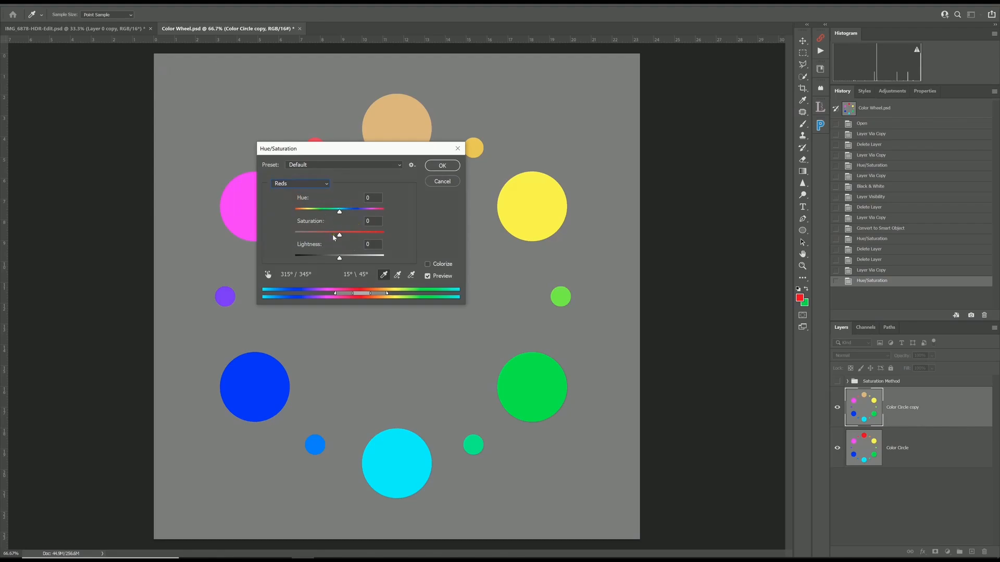
click(457, 149)
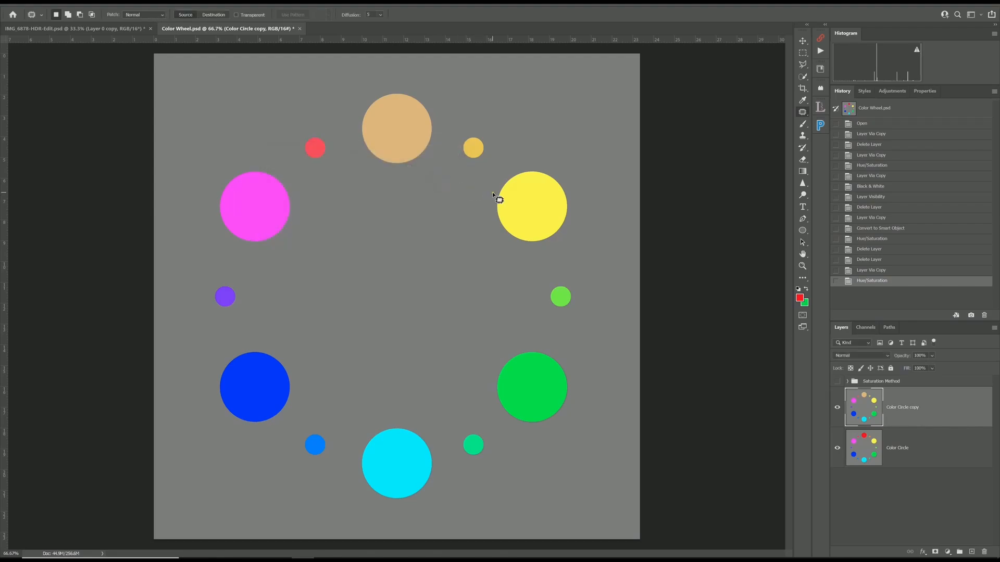
key(ctrl+z)
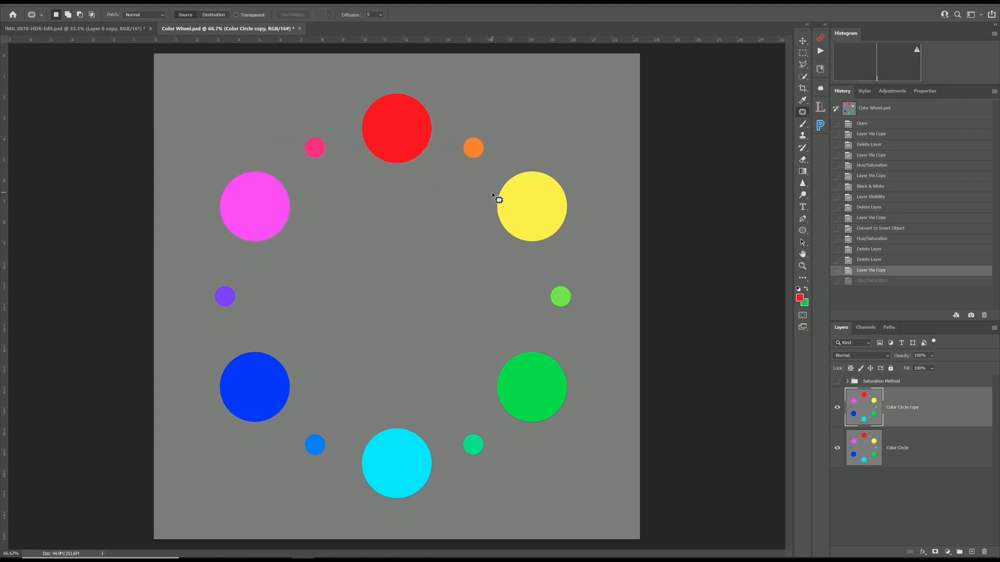
Step: Convert the Color Circle copy layer to a smart object and apply Hue/Saturation to Reds with Hue +37, Saturation +53 and Lightness +62
right_click(952, 418)
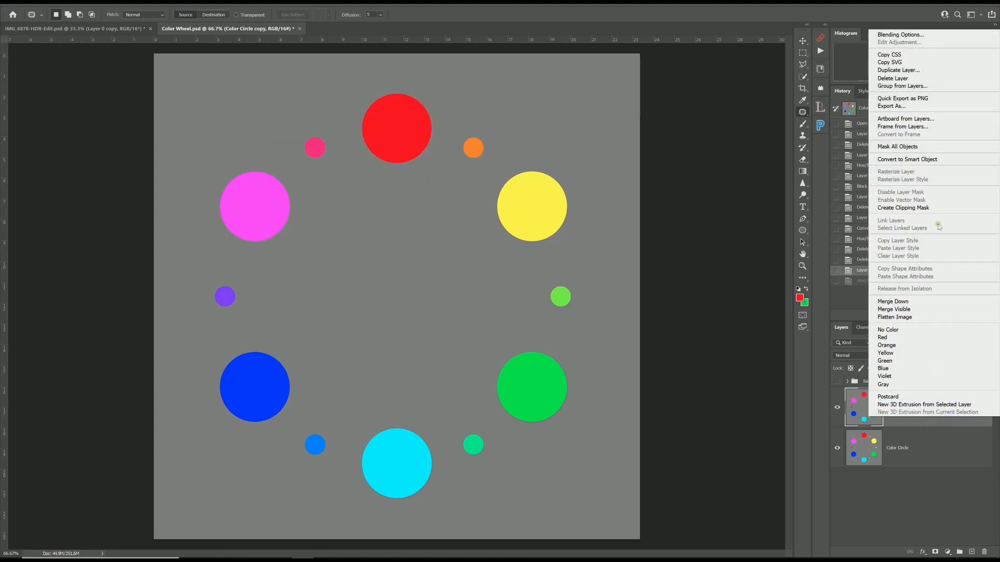
click(935, 163)
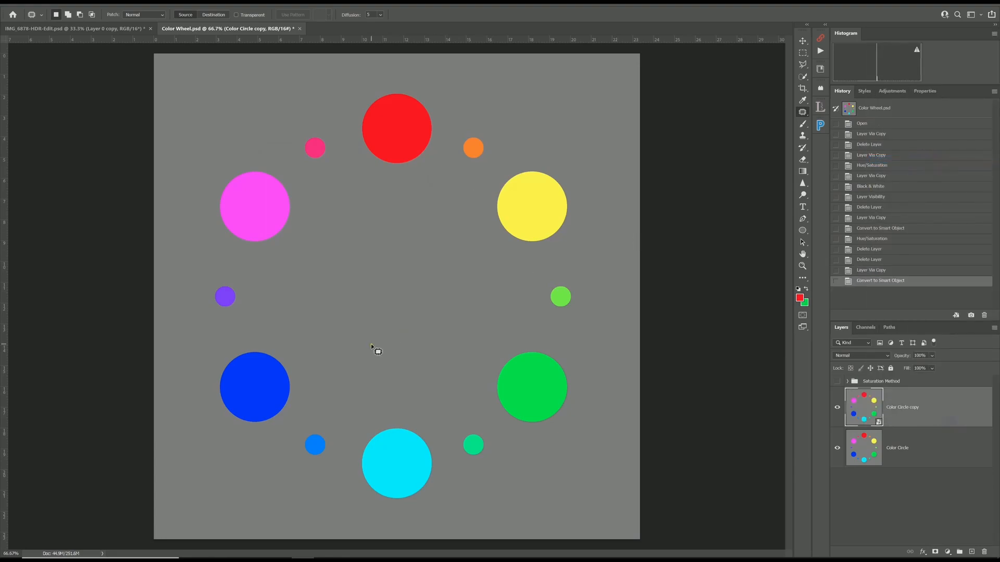
click(54, 1)
mouse_move(111, 23)
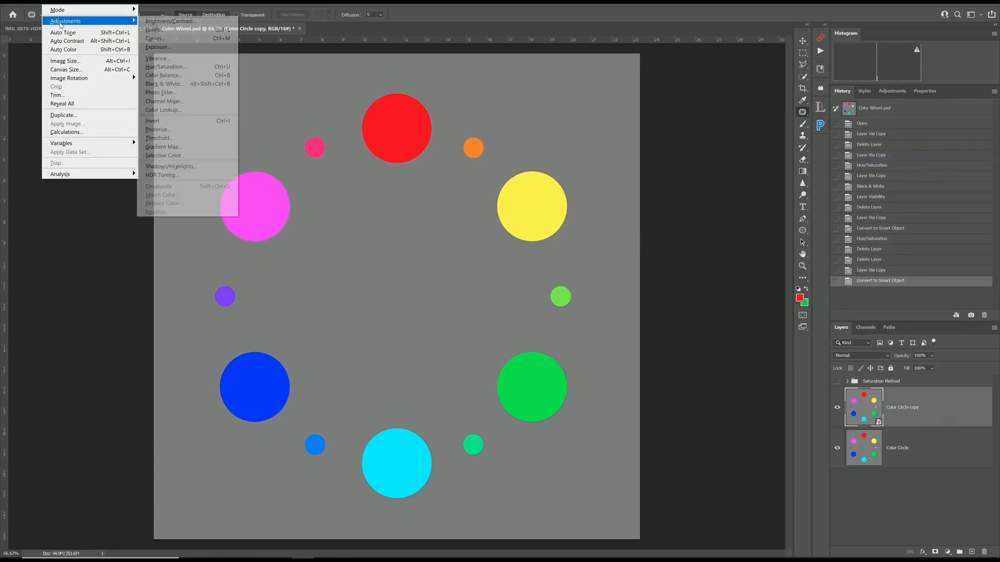
click(165, 67)
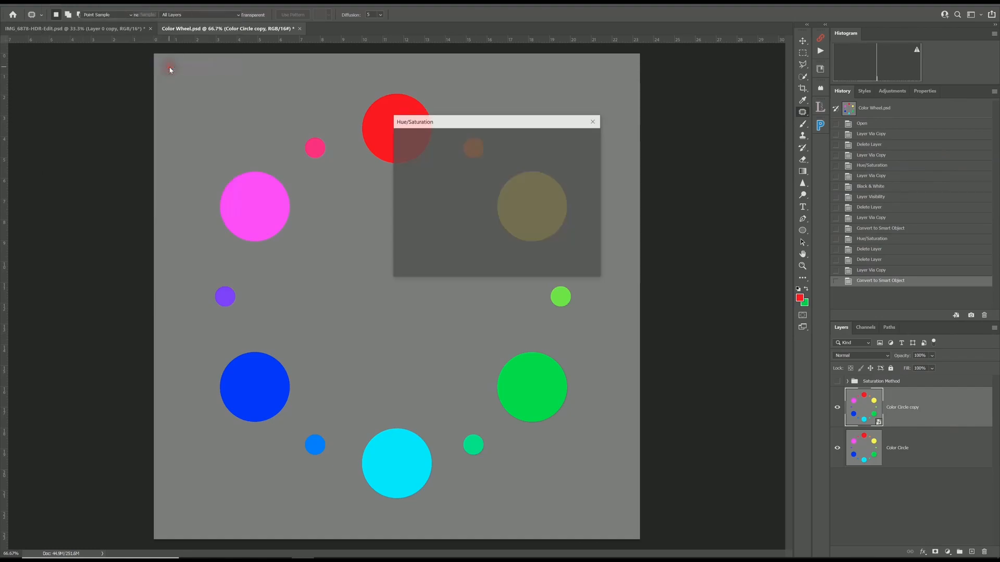
click(433, 157)
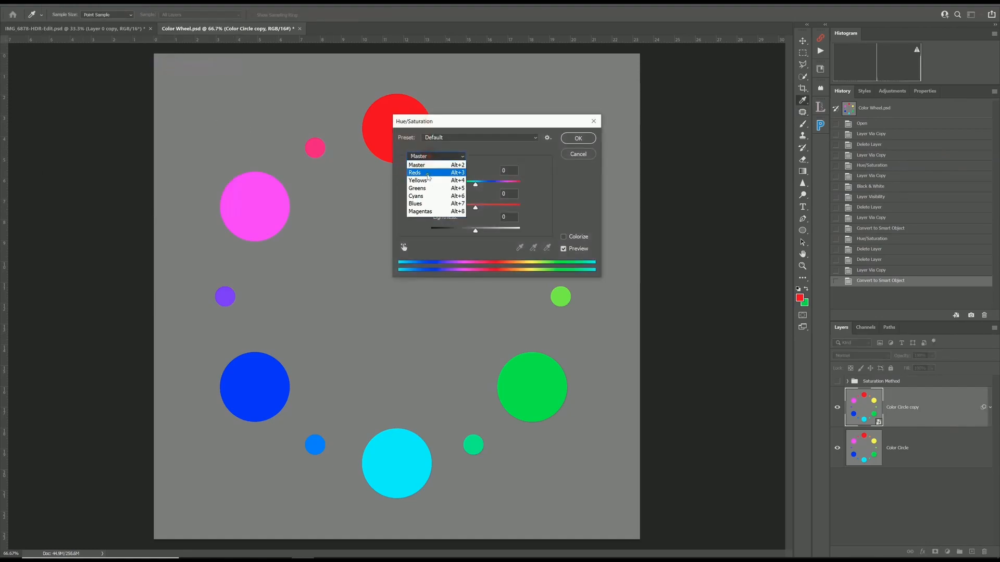
click(428, 165)
drag(475, 184, 503, 231)
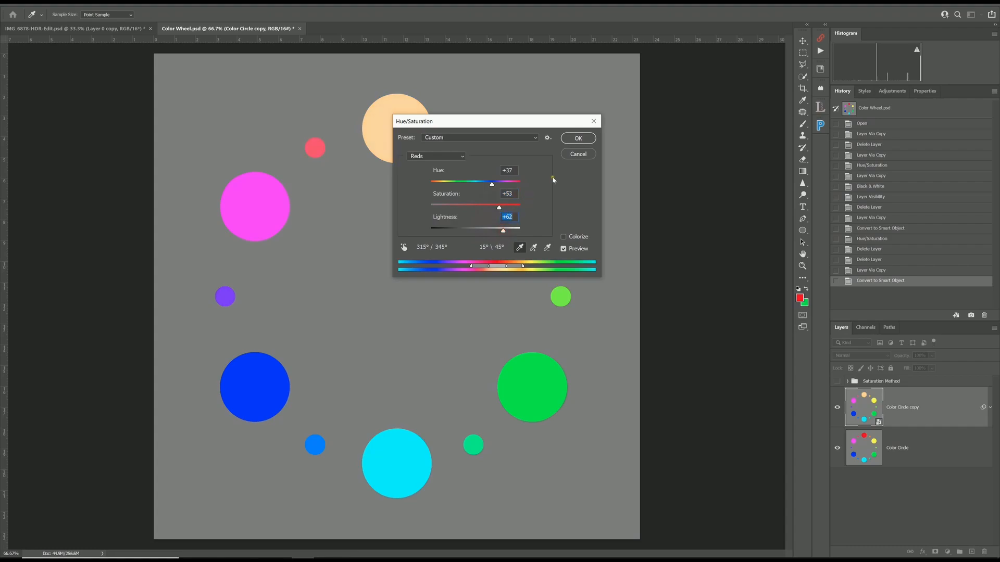
click(579, 138)
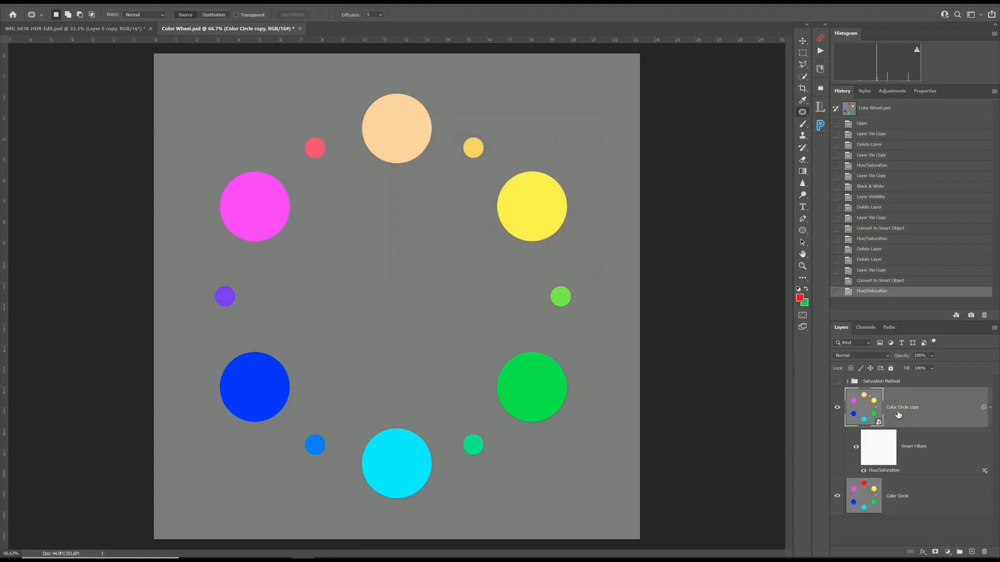
Step: Edit the Color Circle copy's Hue/Saturation smart filter, setting Yellows to Hue +41, Saturation -41 and Lightness -31
double_click(888, 474)
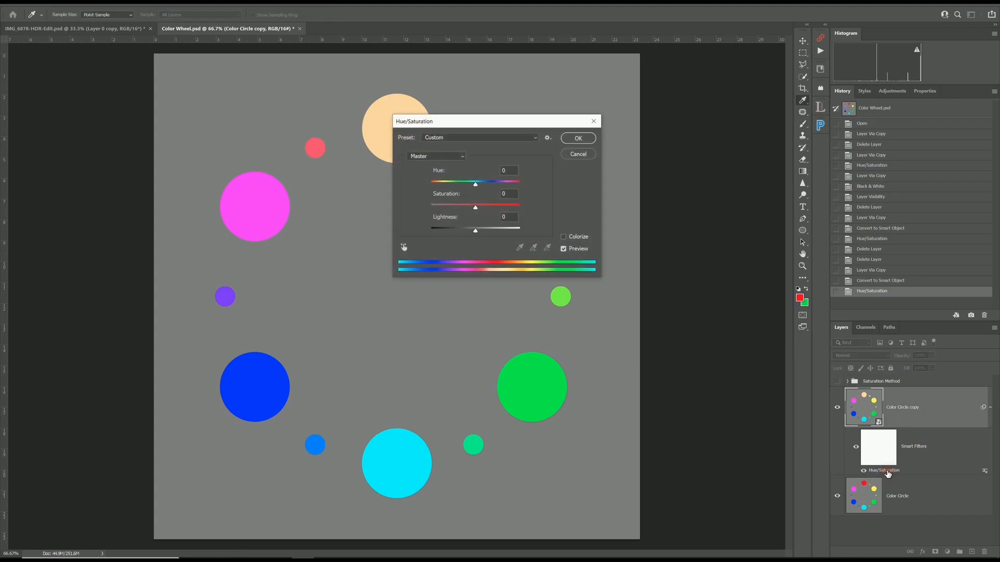
click(426, 156)
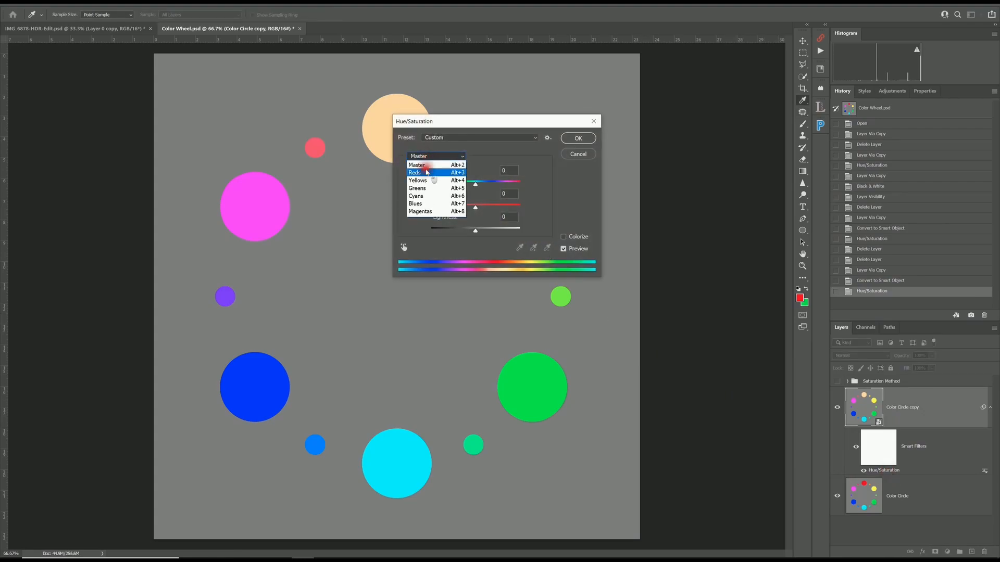
click(426, 171)
click(423, 157)
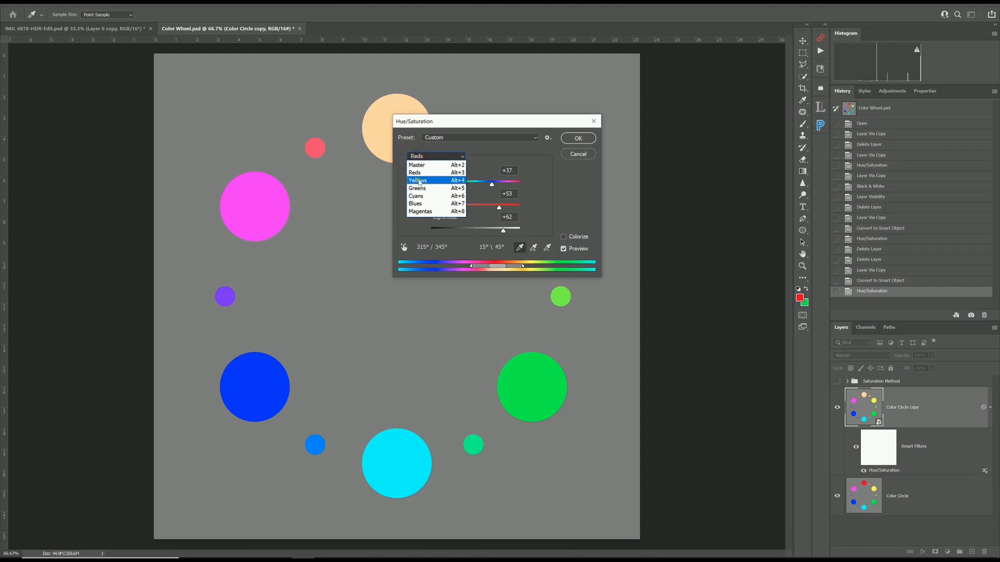
click(432, 176)
drag(474, 185, 461, 230)
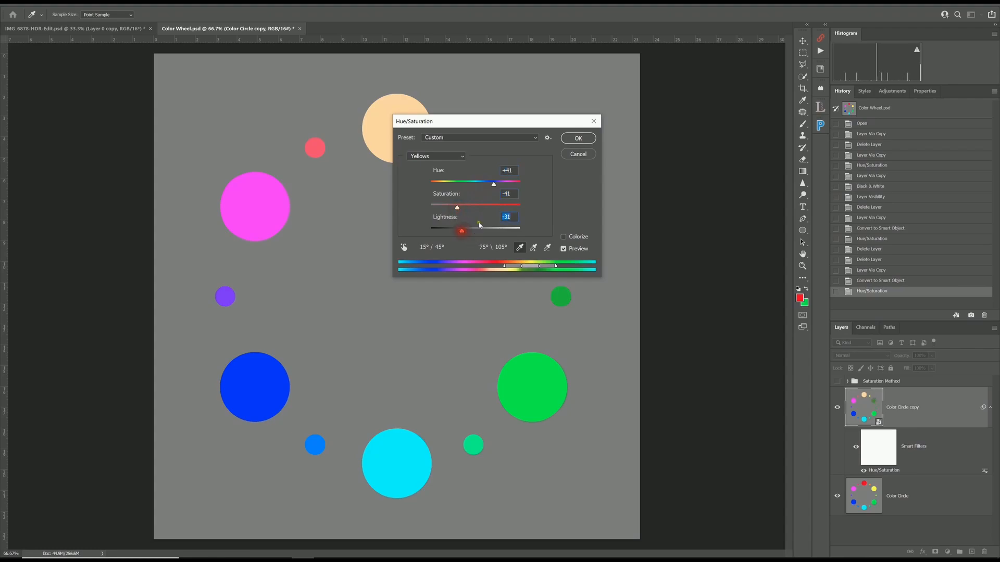
click(577, 138)
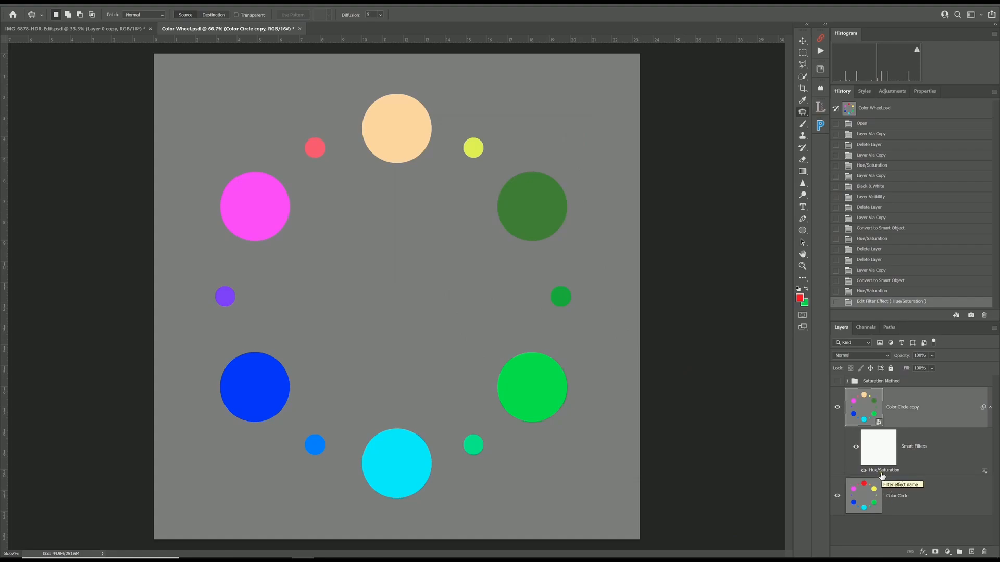
Step: Check the Reds and Yellows settings in a newly added Hue/Saturation adjustment, then cancel it
click(51, 4)
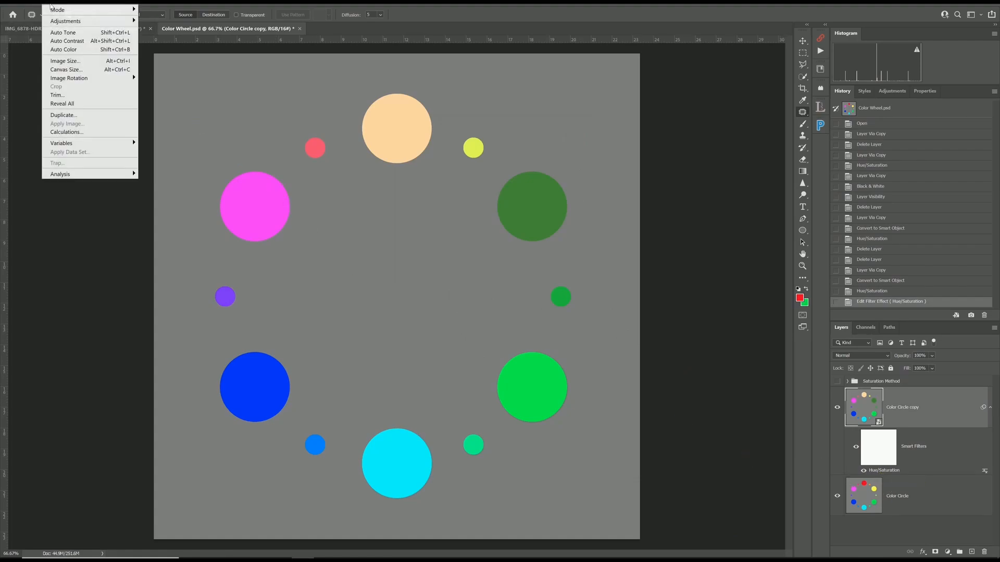
mouse_move(58, 21)
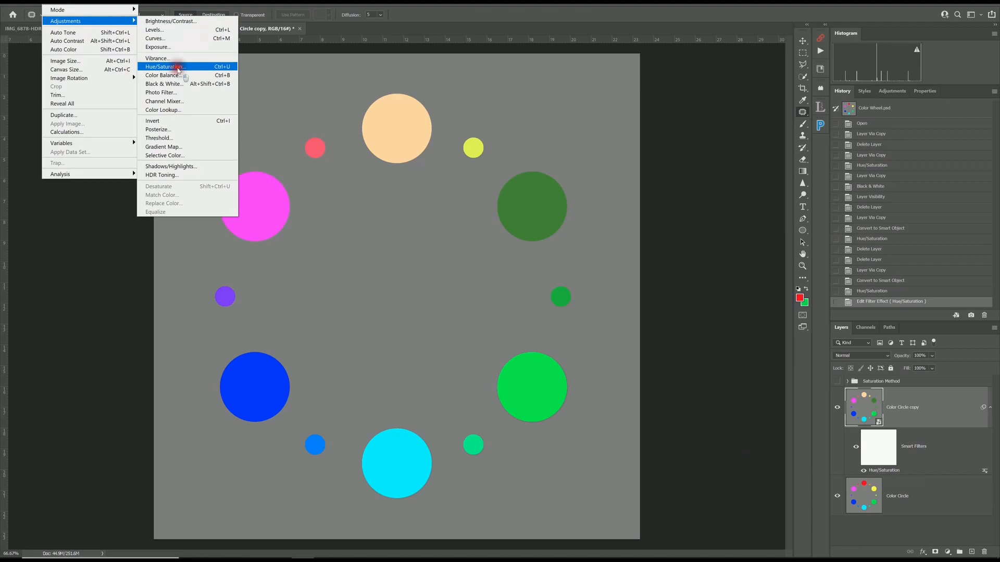
click(179, 70)
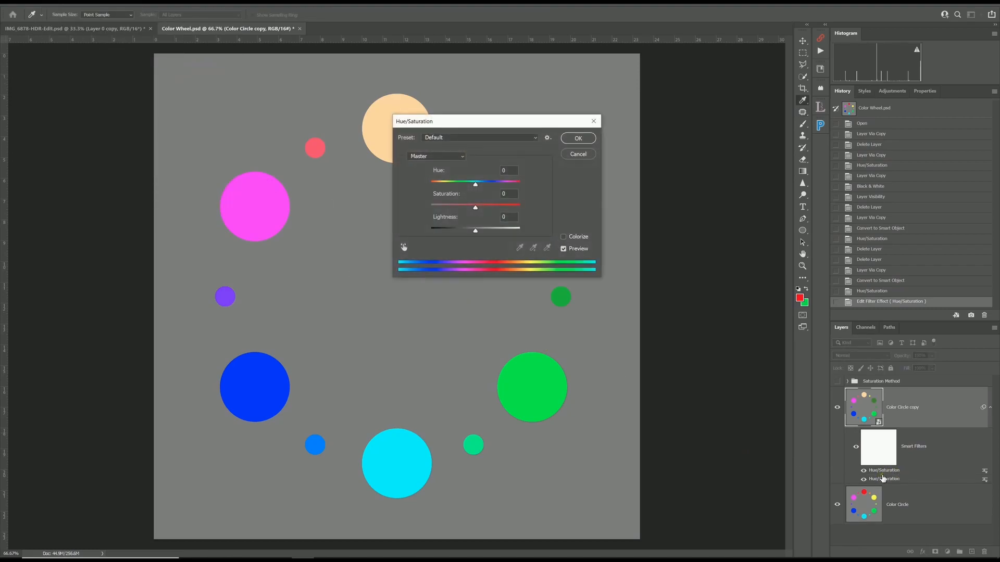
click(433, 156)
click(429, 172)
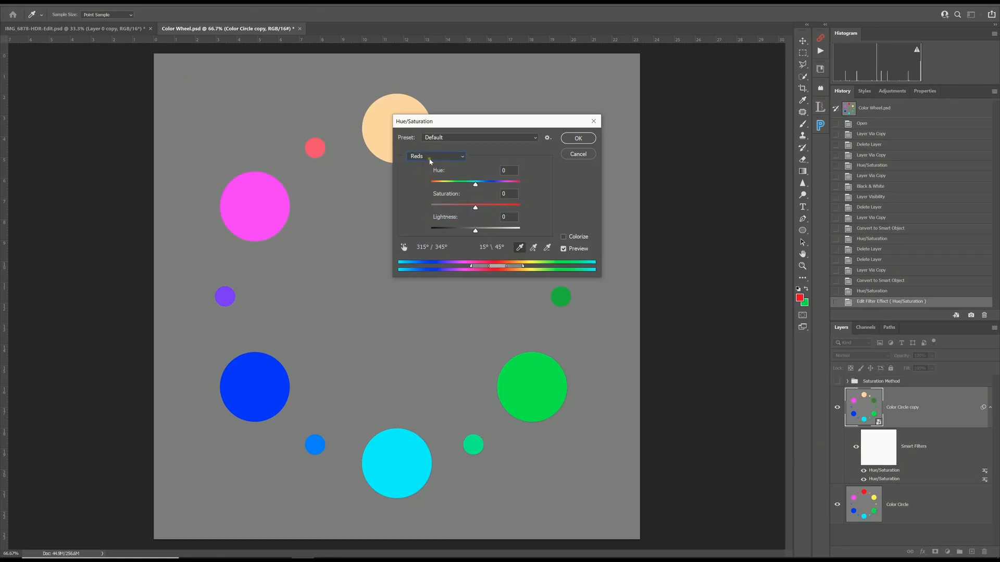
click(430, 156)
click(427, 180)
click(578, 154)
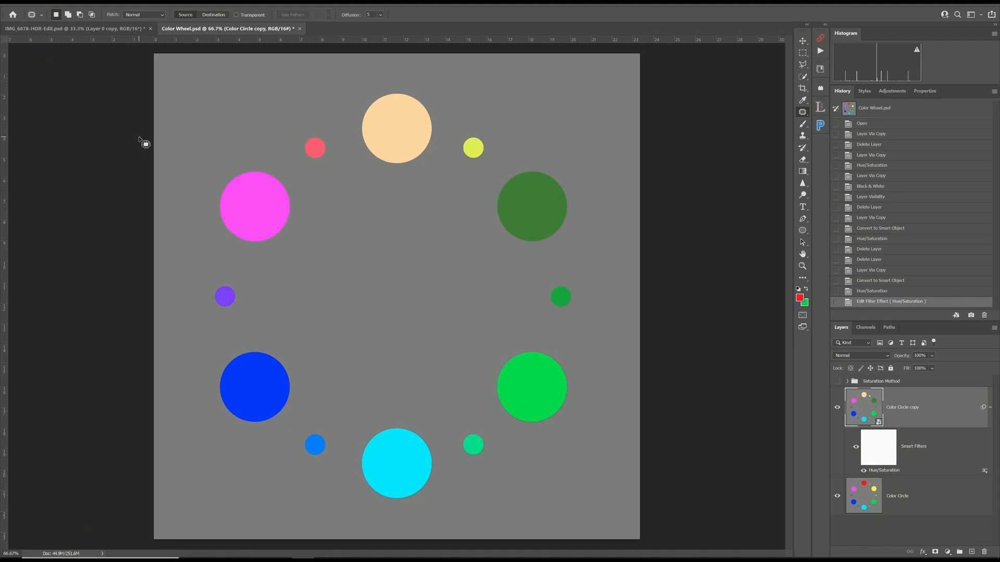
Step: Duplicate the Color Circle copy layer and apply Black & White to the duplicate with Reds -34, Yellows 162, Greens -28 and Cyans 134
key(ctrl+j)
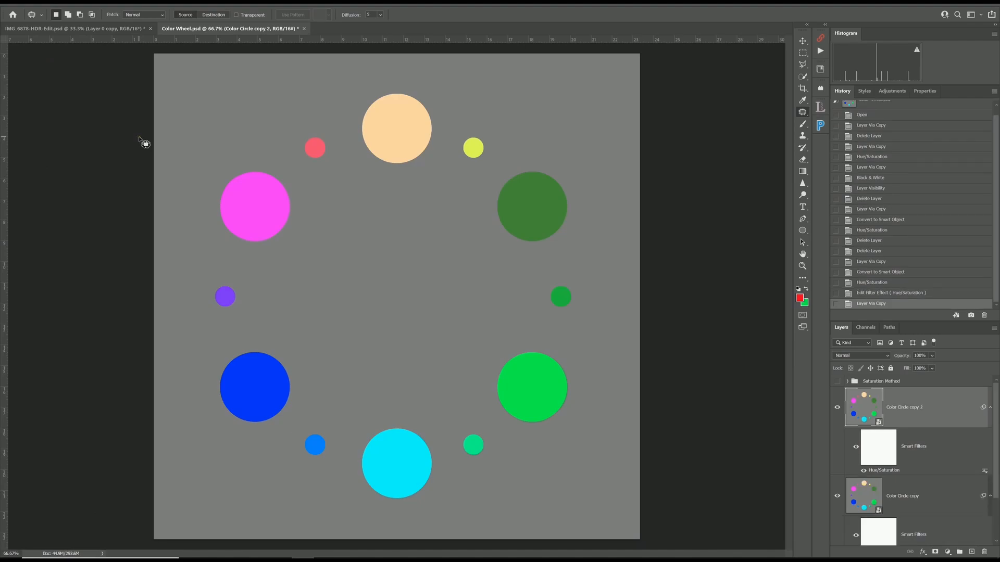
click(59, 4)
mouse_move(104, 21)
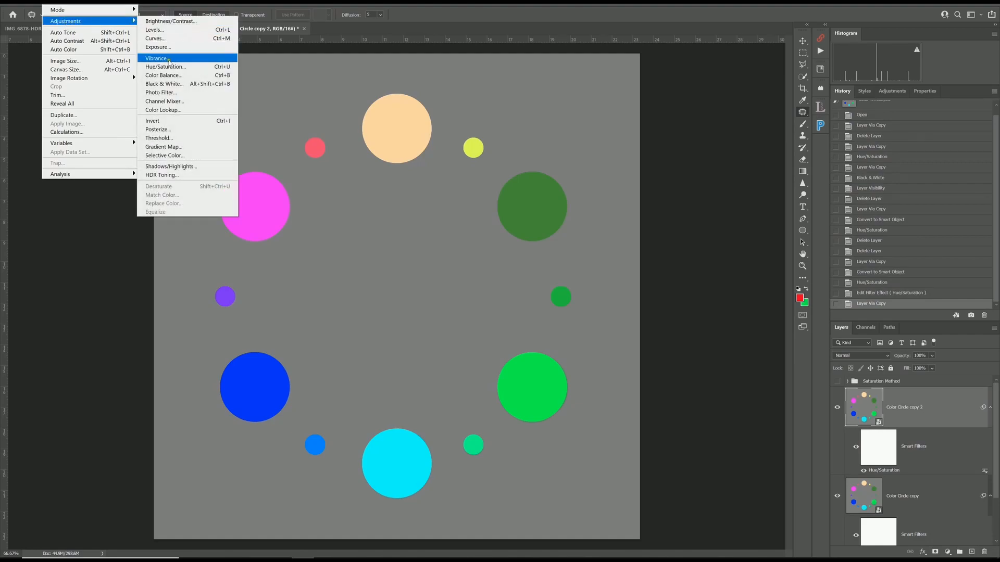
click(163, 84)
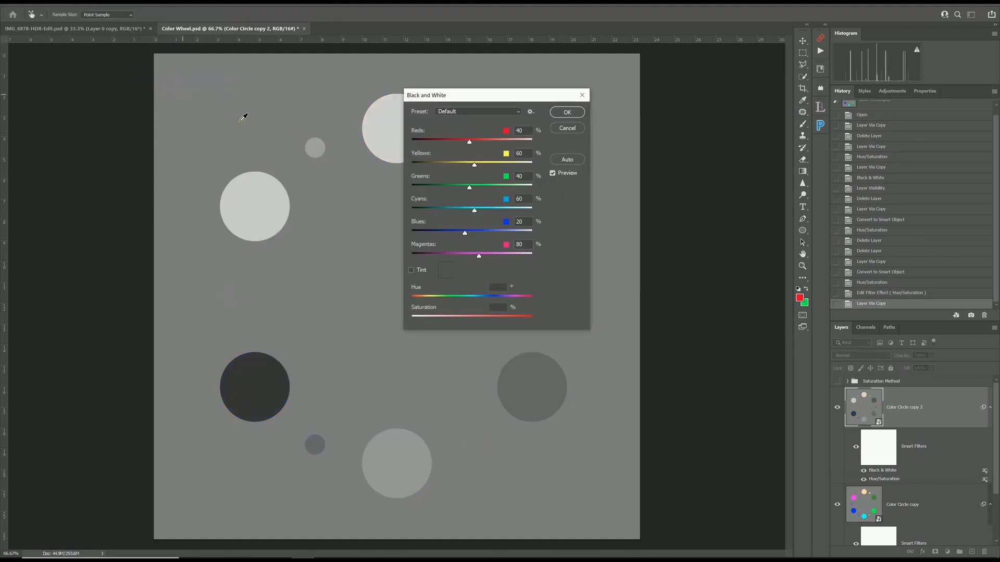
drag(470, 146, 498, 165)
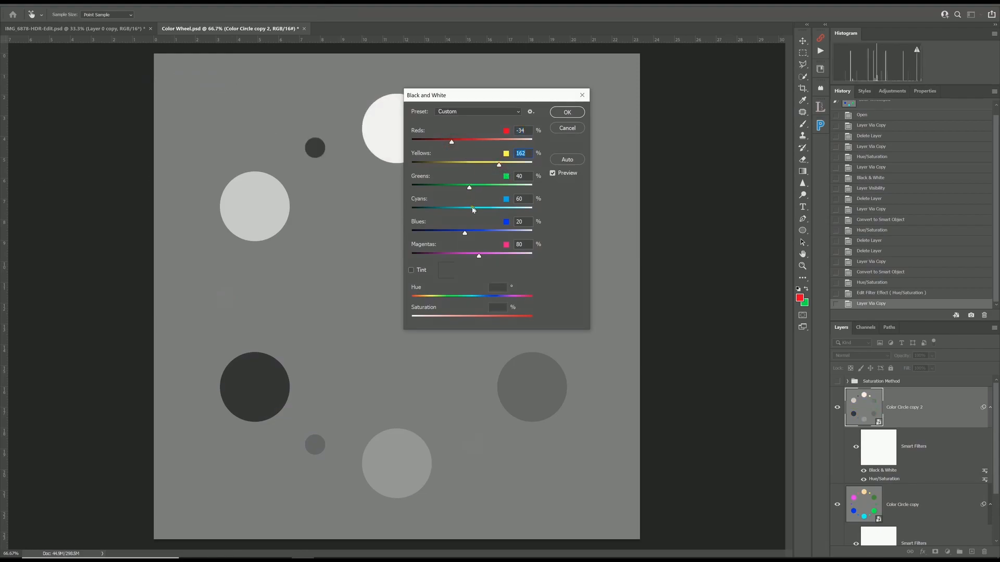
drag(474, 212, 454, 188)
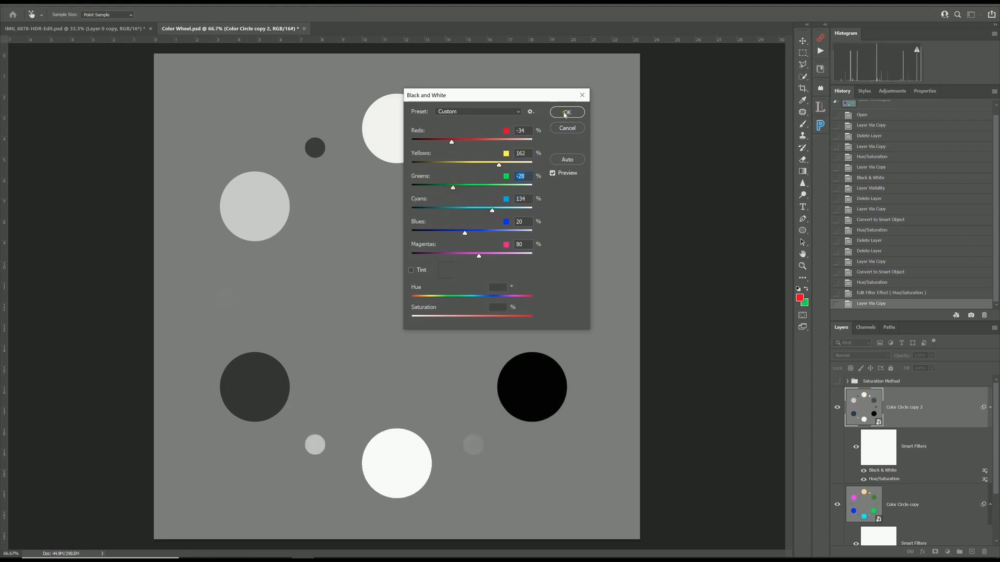
click(567, 112)
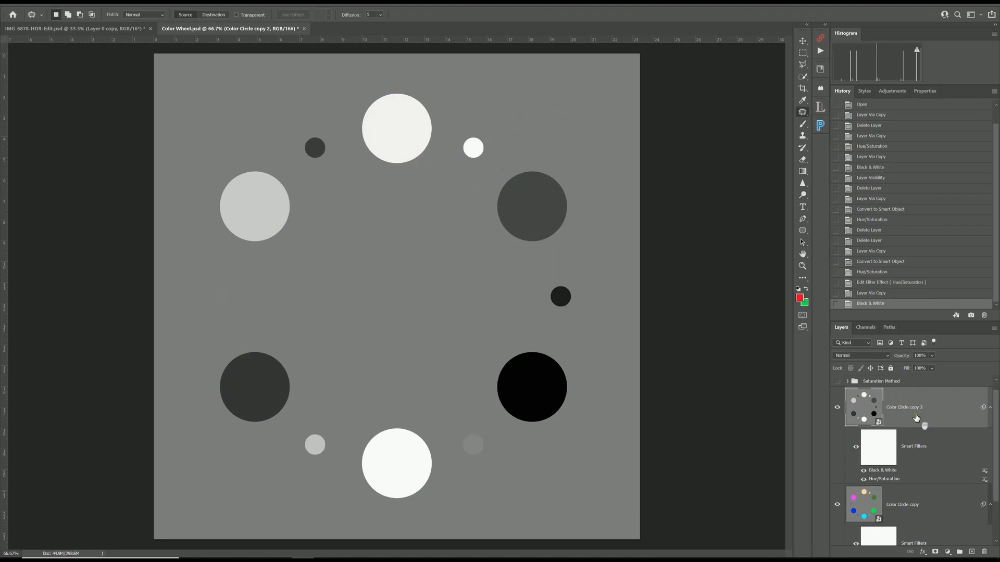
Step: Edit the Hue/Saturation smart filter beneath Black & White on Color Circle copy 2, setting Greens to Hue +41, Saturation +69 and Lightness -33
scroll(916, 418, down, 5)
scroll(916, 418, up, 5)
scroll(916, 418, down, 3)
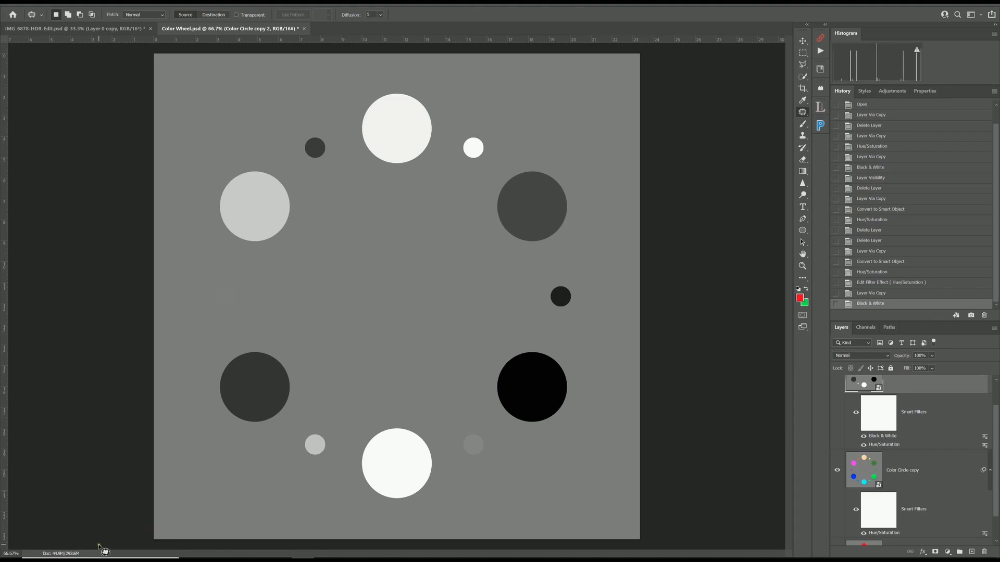
scroll(833, 426, up, 2)
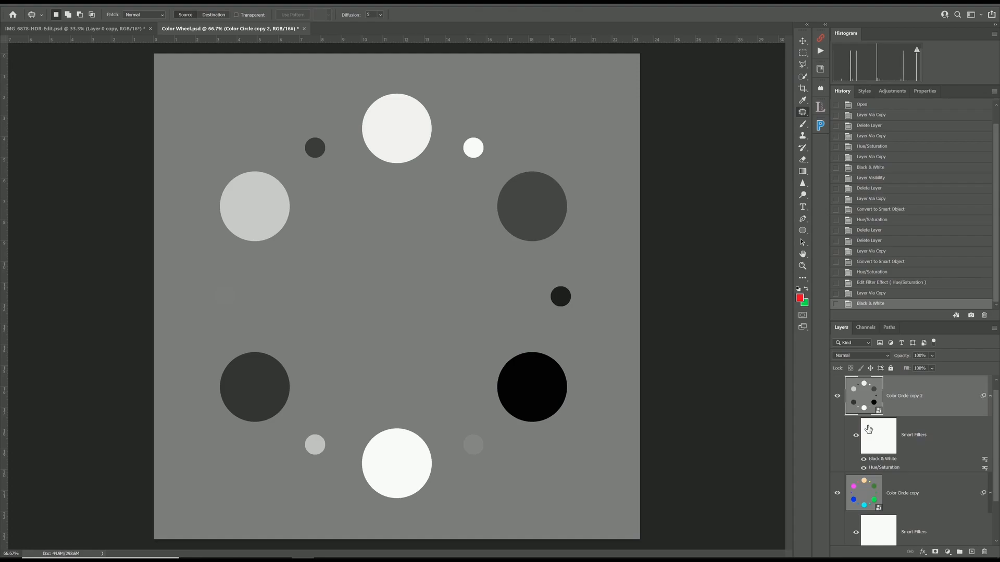
double_click(885, 467)
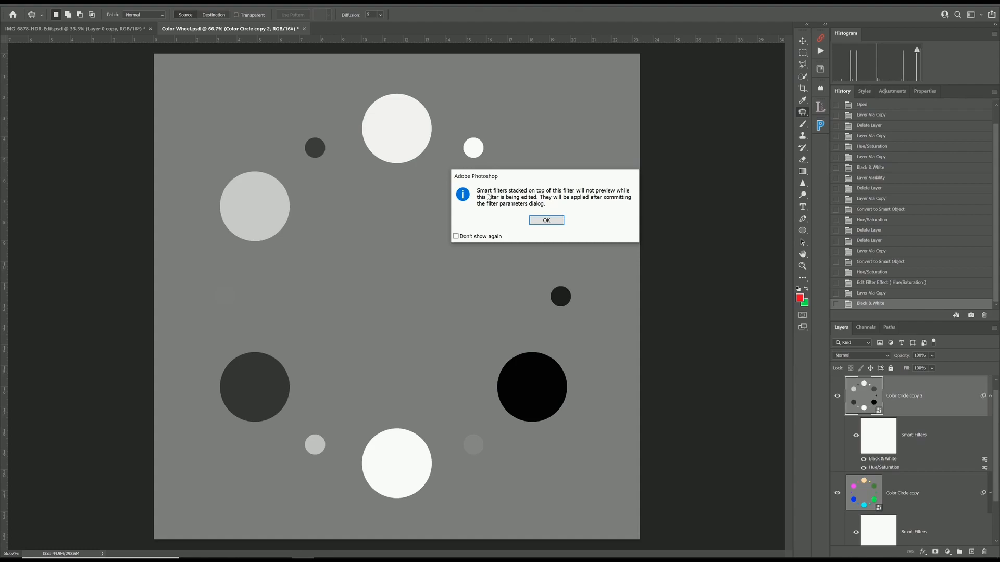
click(546, 220)
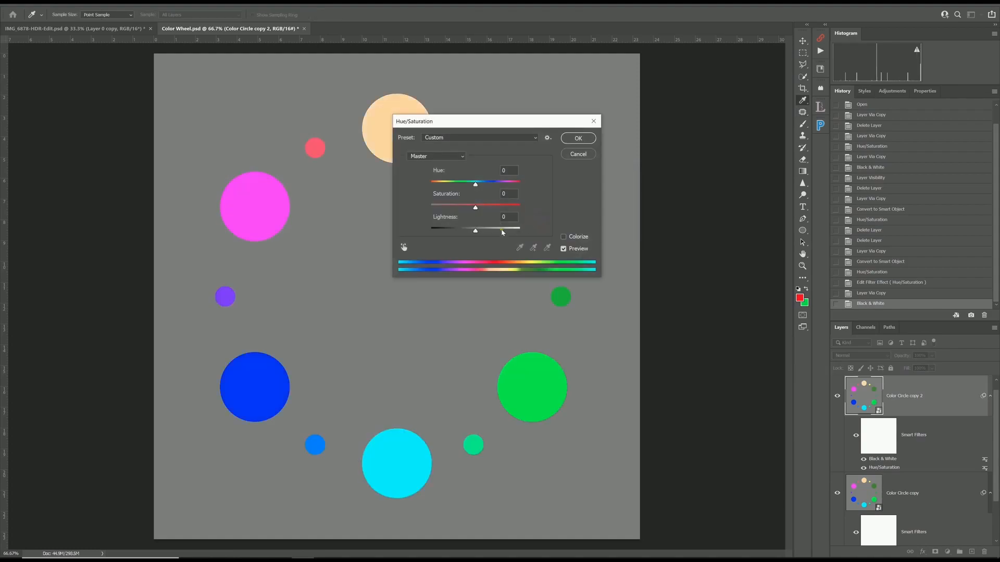
click(434, 158)
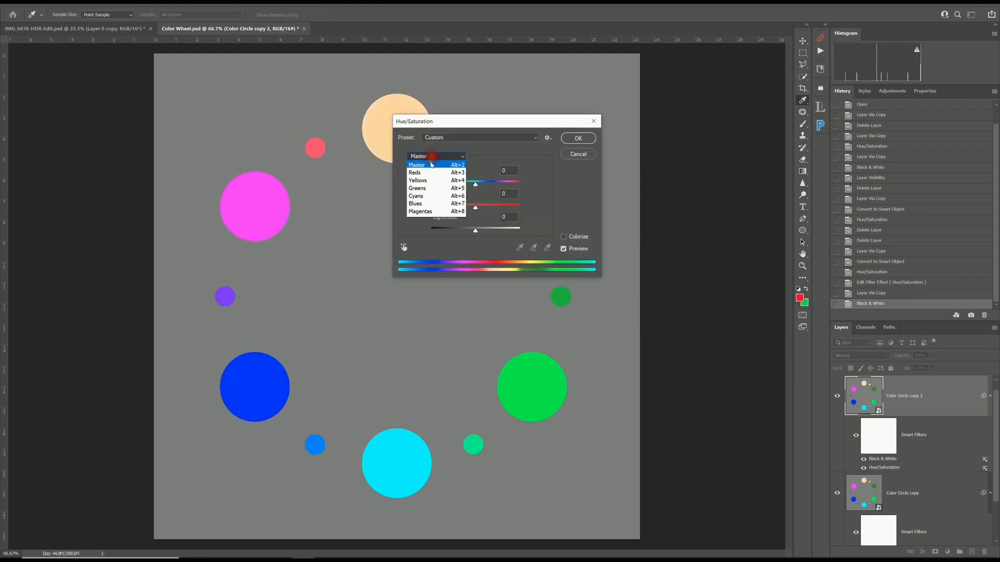
click(428, 188)
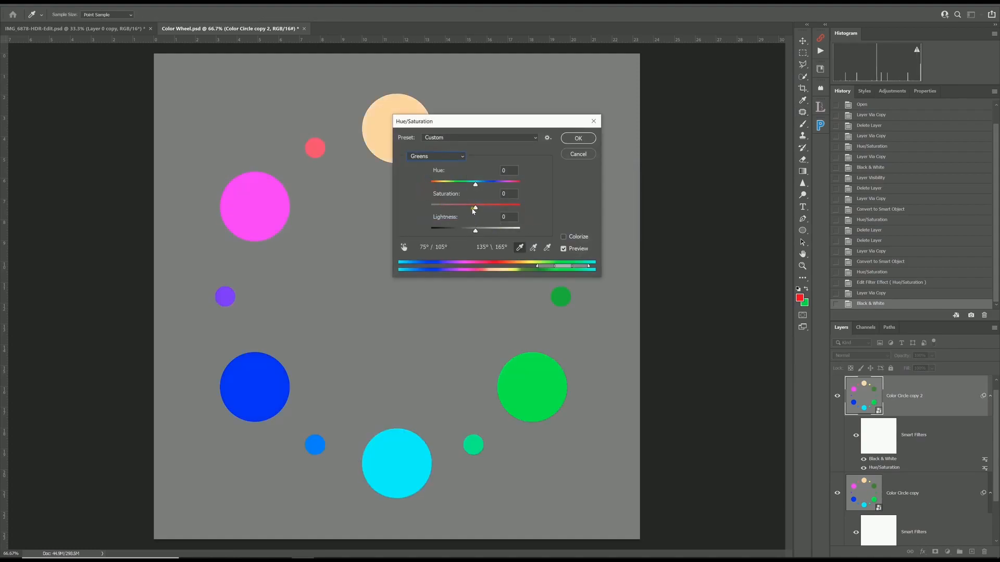
drag(475, 186, 462, 233)
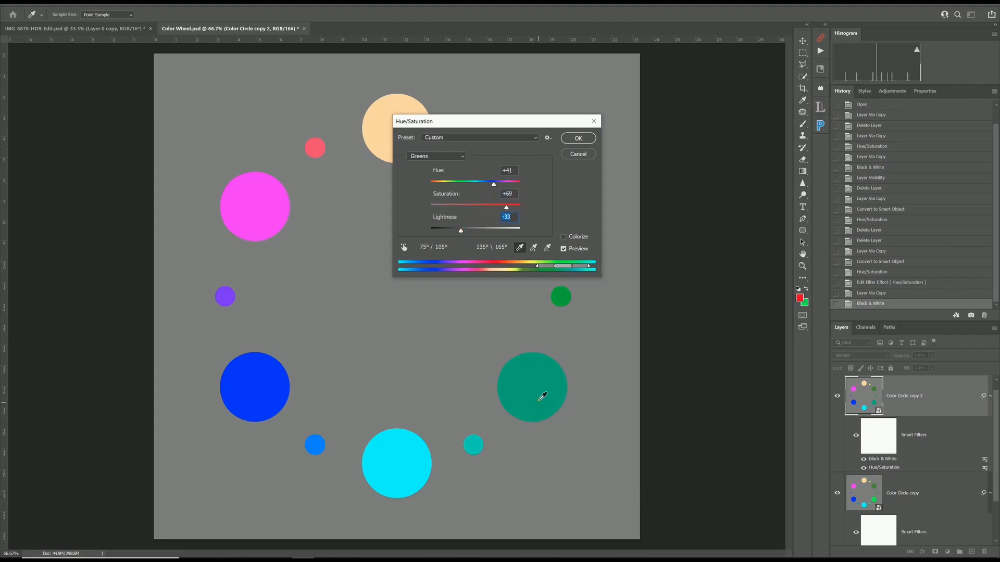
click(579, 138)
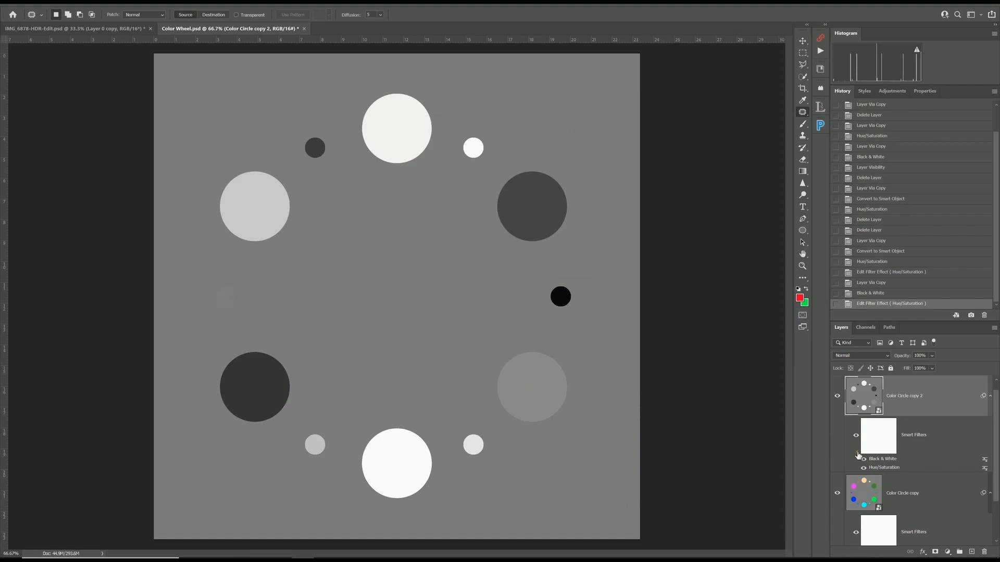
Step: Reopen the same Hue/Saturation smart filter on Color Circle copy 2 and set the Greens Hue to +120
double_click(881, 467)
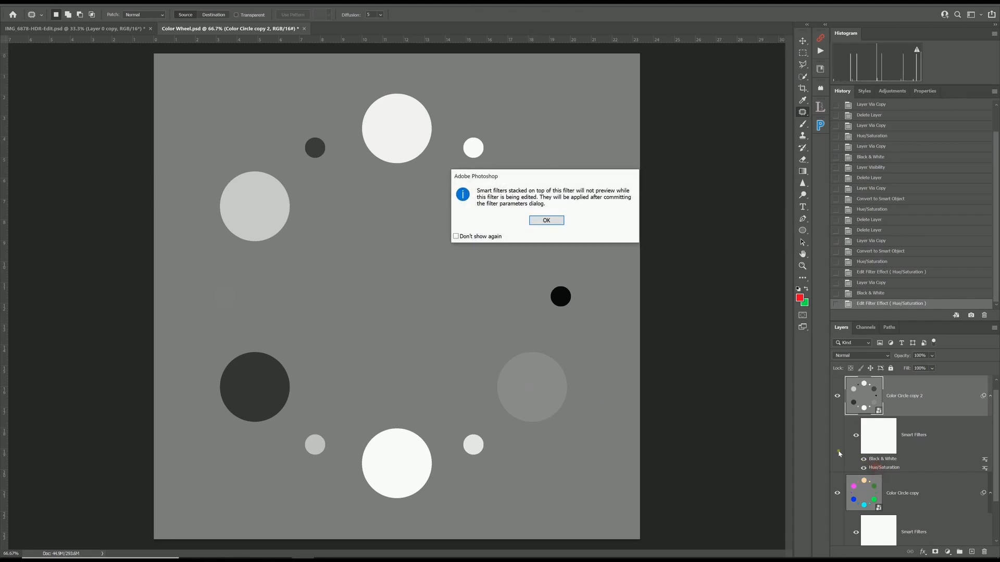
click(536, 220)
click(449, 157)
click(431, 188)
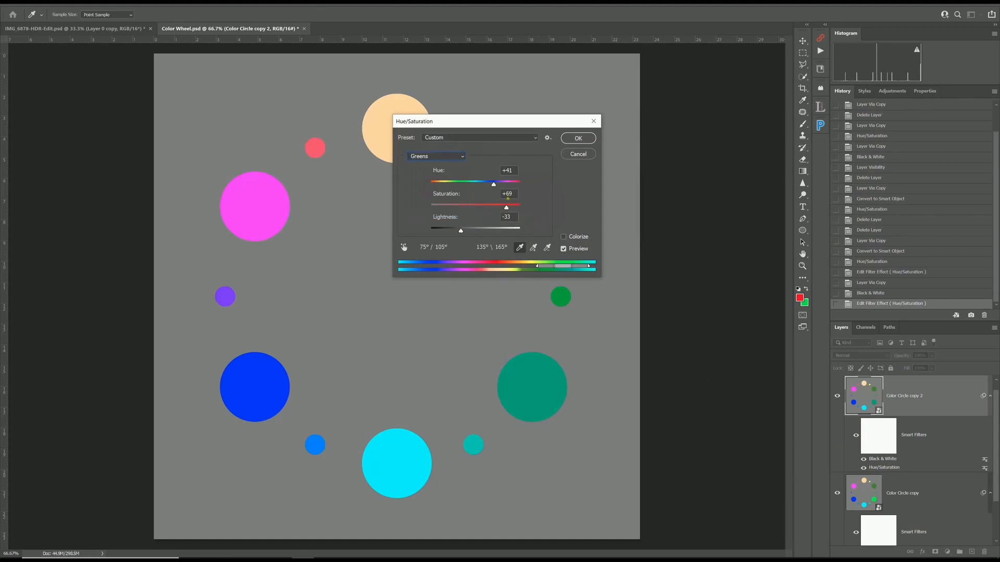
mouse_move(494, 184)
mouse_down()
mouse_move(484, 187)
mouse_move(511, 188)
mouse_up()
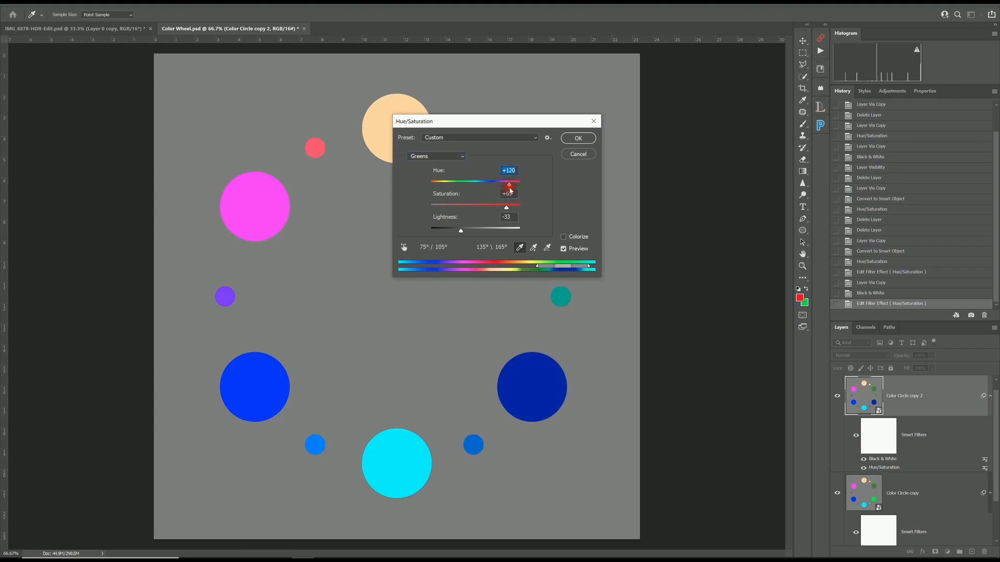
click(575, 138)
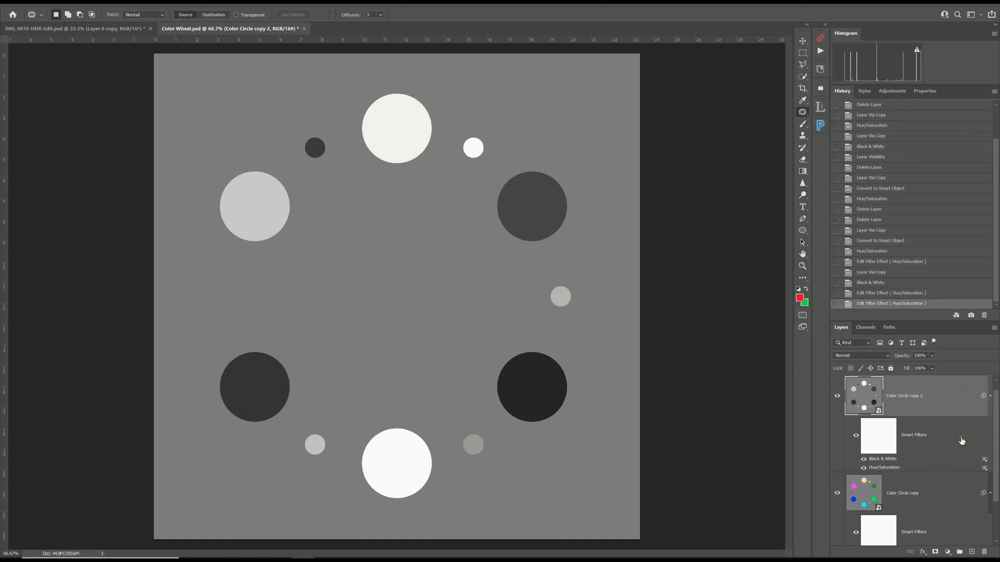
Step: Delete the Color Circle copy and Color Circle copy 2 layers
drag(952, 490, 984, 550)
drag(950, 412, 988, 554)
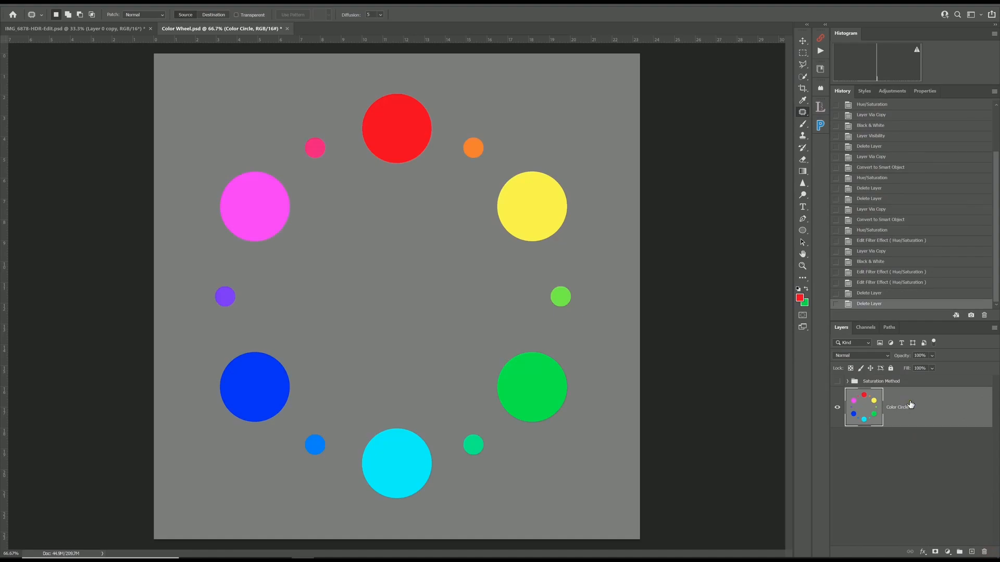
Step: Add a Hue/Saturation adjustment layer above Color Circle and a Black & White adjustment layer on top of it
click(947, 552)
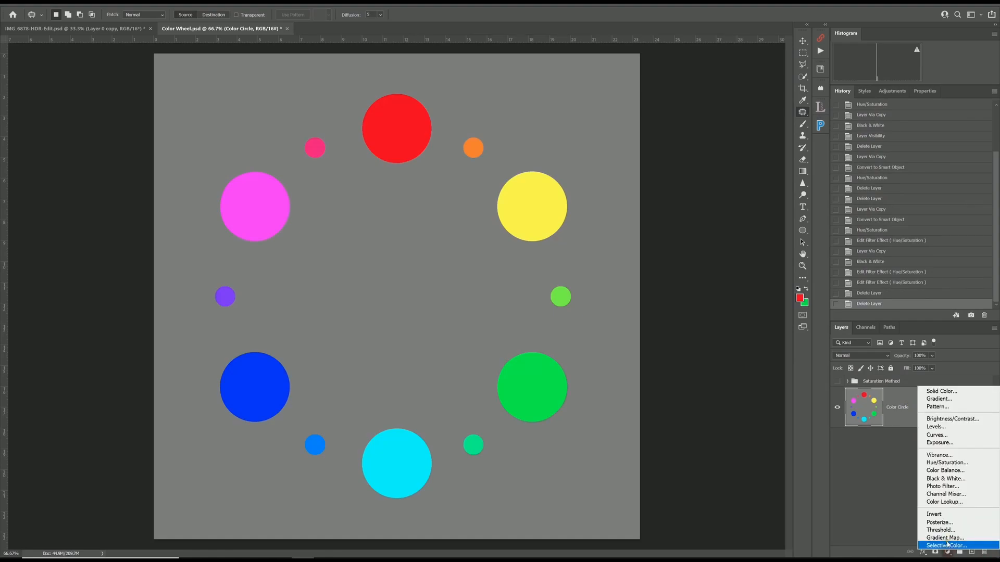
click(940, 462)
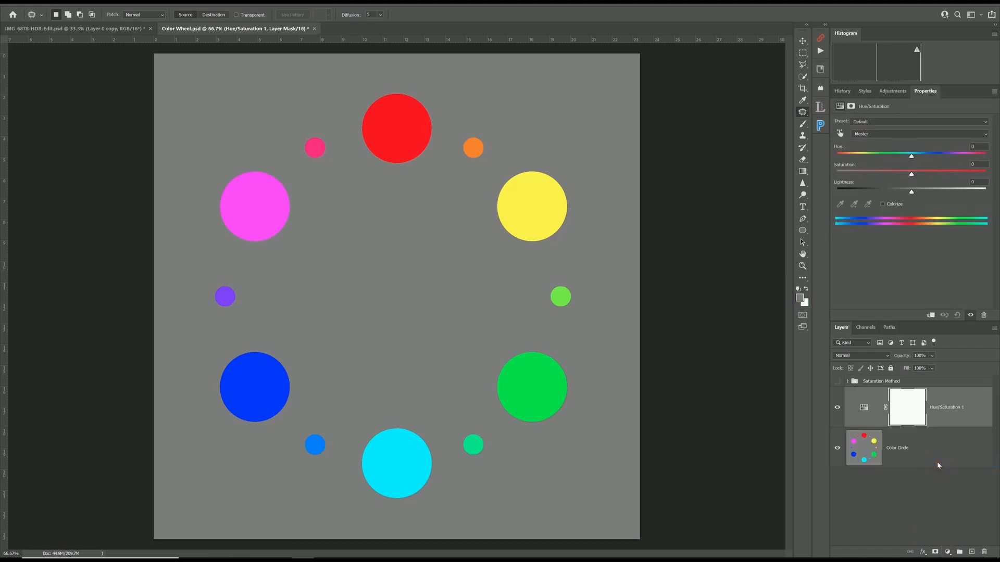
click(948, 552)
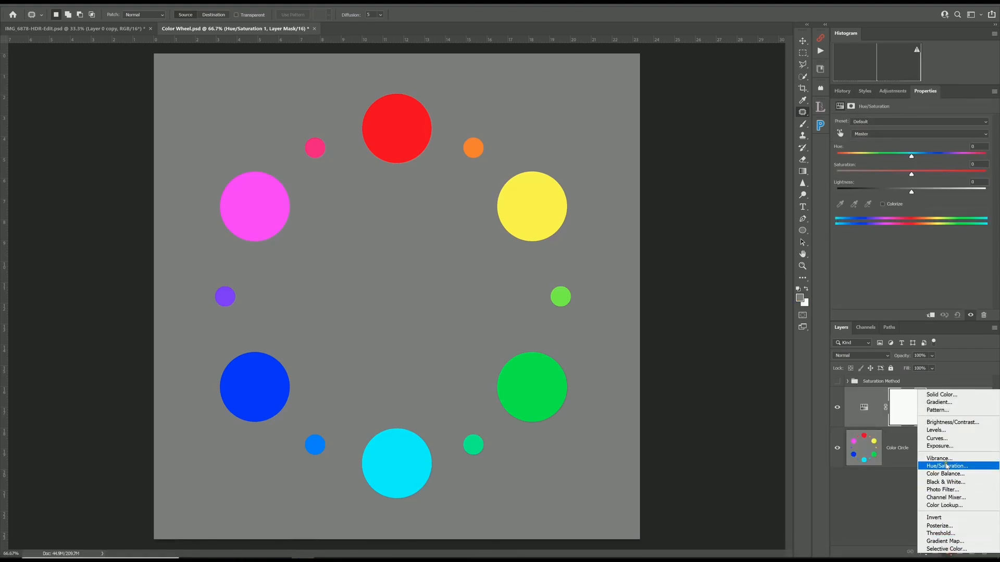
click(945, 482)
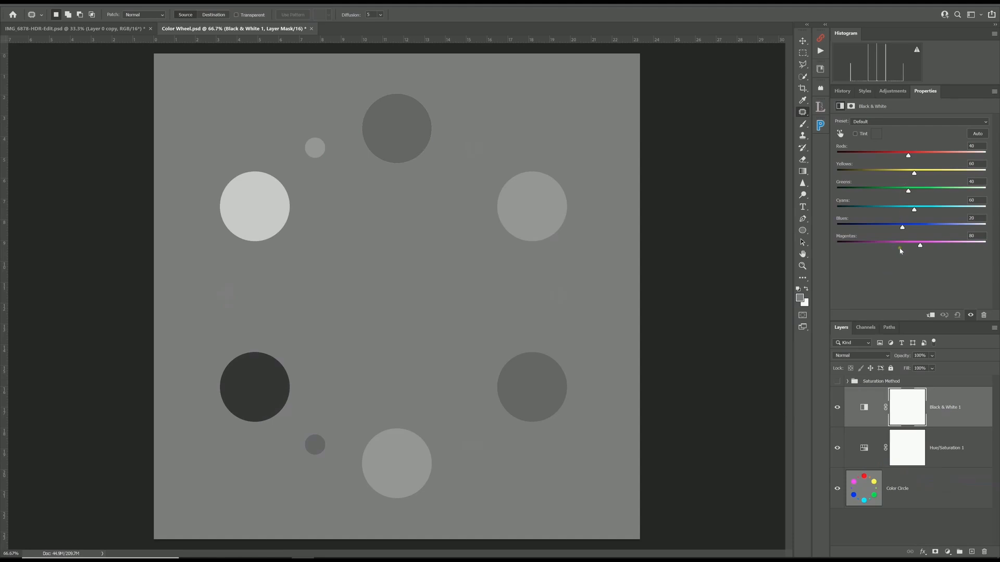
Step: Set the master Hue of the Hue/Saturation adjustment layer to +11
click(862, 448)
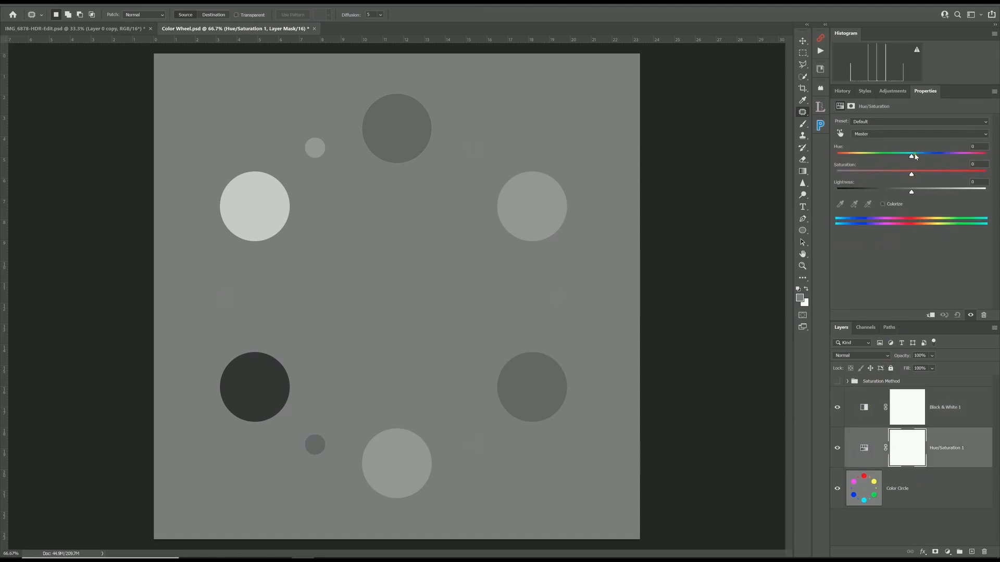
mouse_move(920, 161)
mouse_down()
mouse_move(932, 159)
mouse_move(914, 161)
mouse_up()
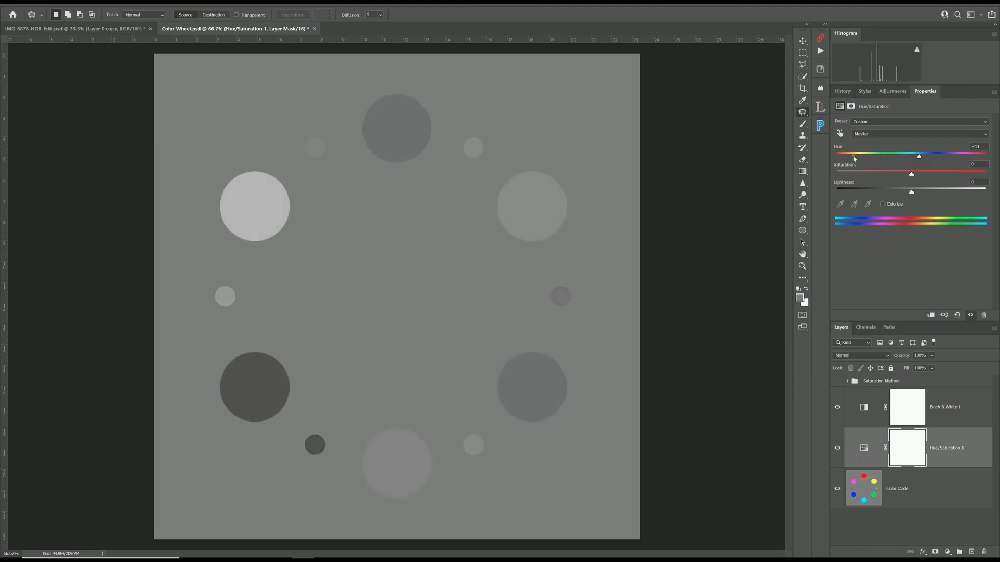
Step: Set the Hue/Saturation layer's master Hue to 0 and Reds Hue to -35, and the Black & White layer's Reds to 100 and Yellows to 57
drag(842, 151, 839, 151)
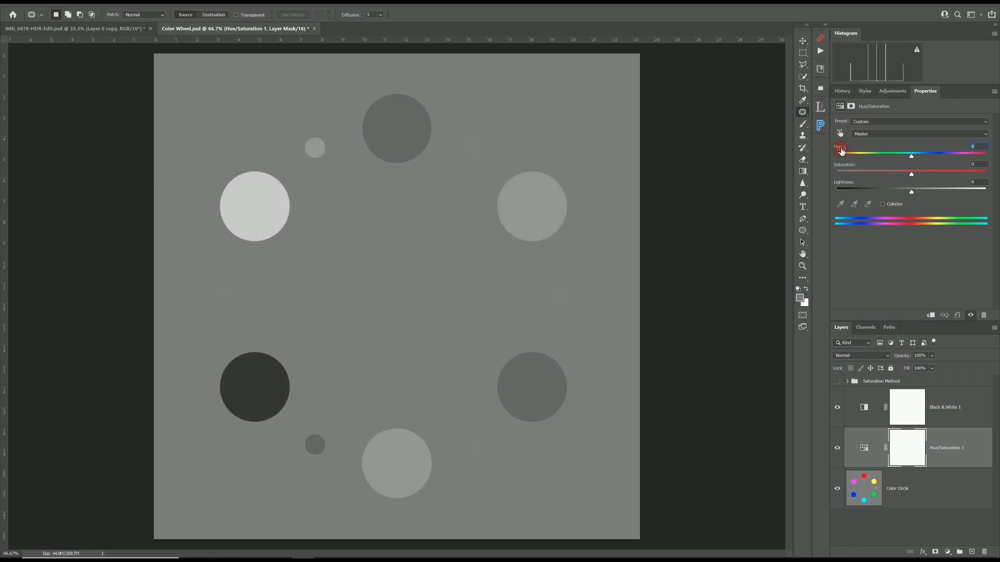
click(866, 134)
click(863, 150)
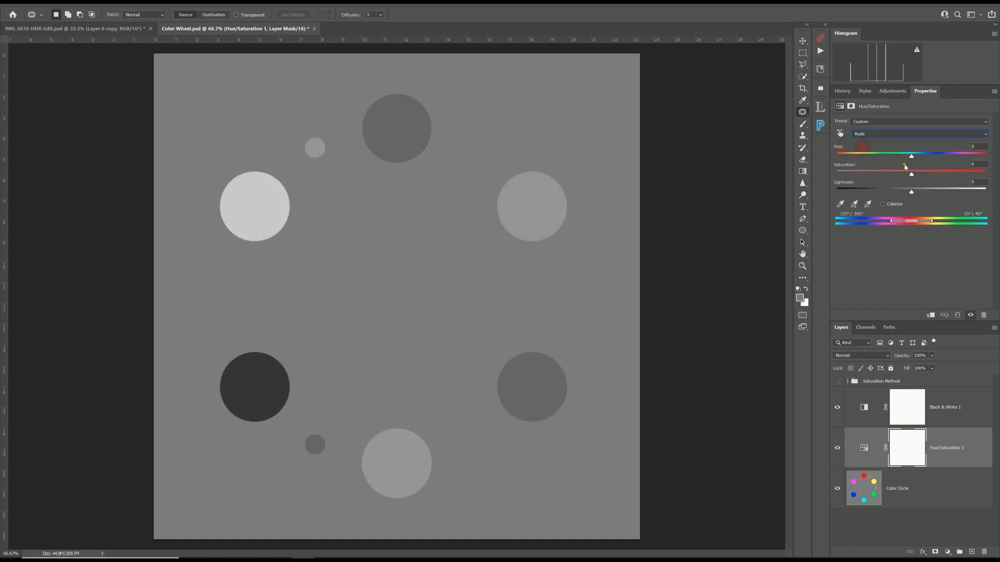
drag(921, 158, 885, 164)
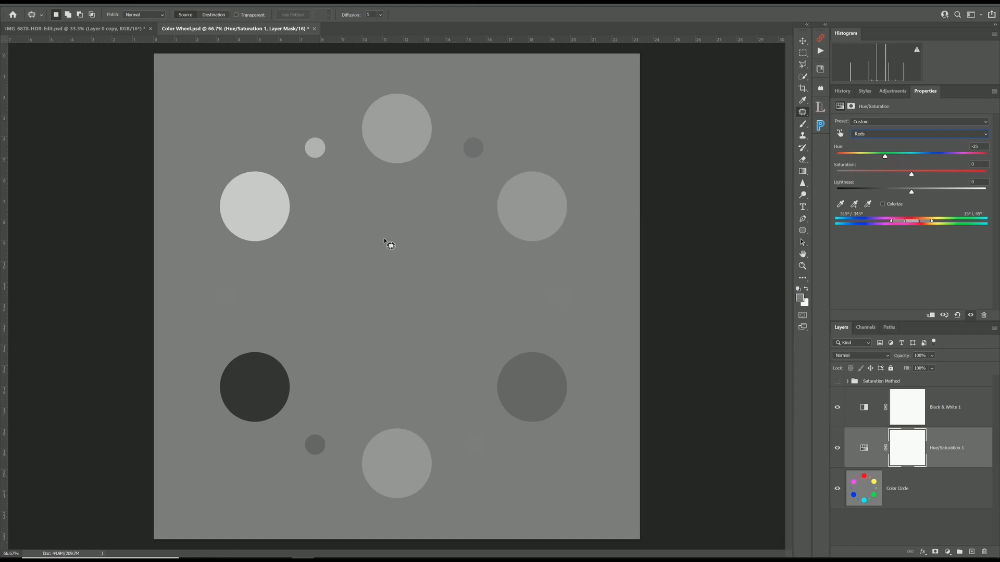
click(865, 409)
mouse_move(909, 158)
mouse_down()
mouse_move(898, 156)
mouse_move(932, 163)
mouse_move(935, 174)
mouse_move(913, 173)
mouse_up()
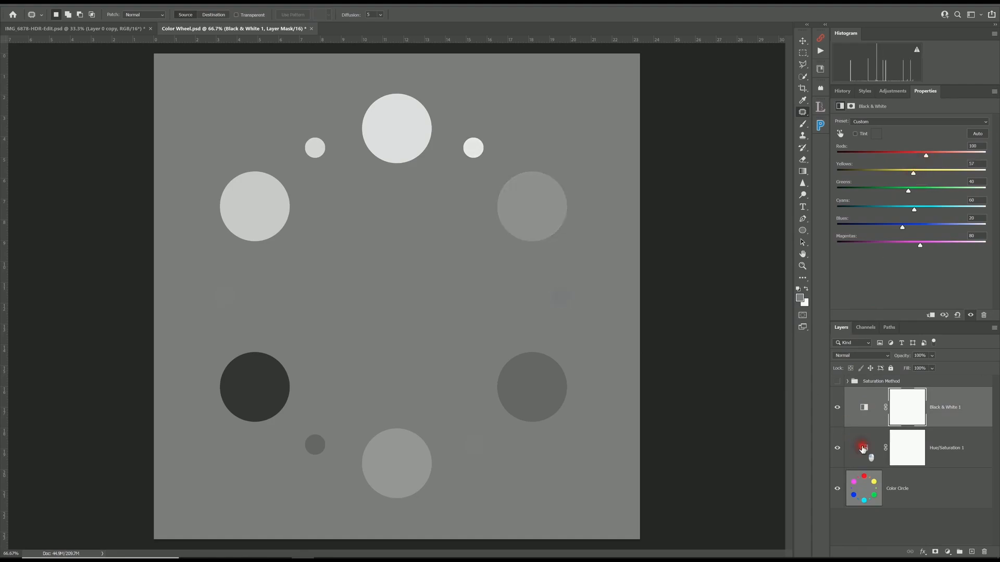
Step: Adjust the Reds in the Hue/Saturation adjustment layer to Hue -82, Saturation +39 and Lightness +23
click(862, 448)
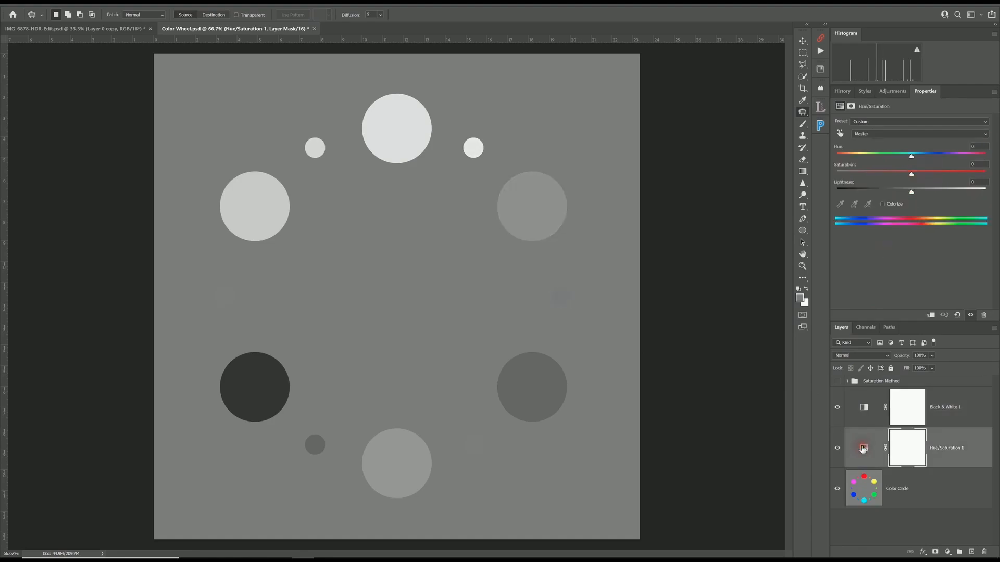
click(866, 137)
click(865, 145)
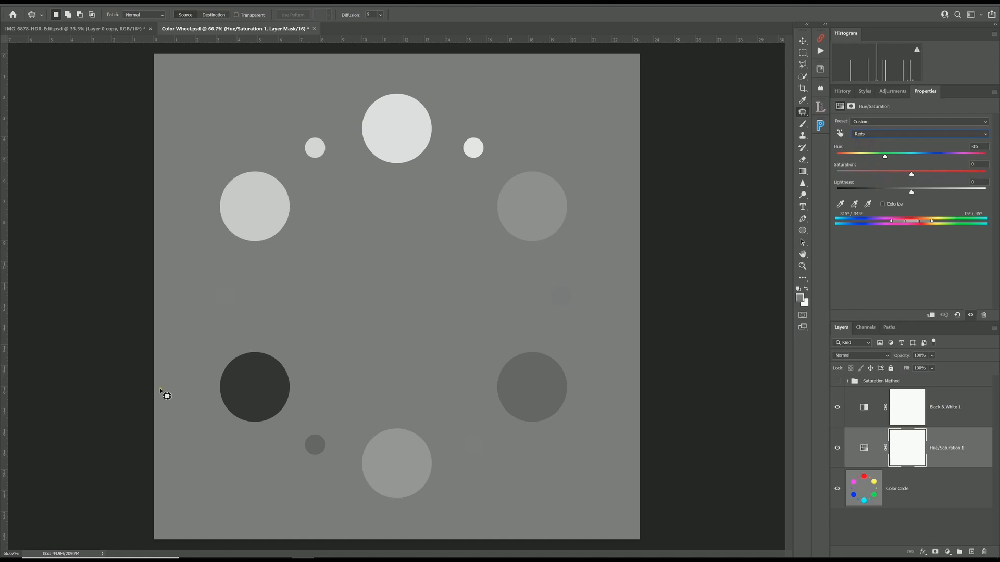
drag(912, 178, 940, 177)
drag(885, 157, 866, 158)
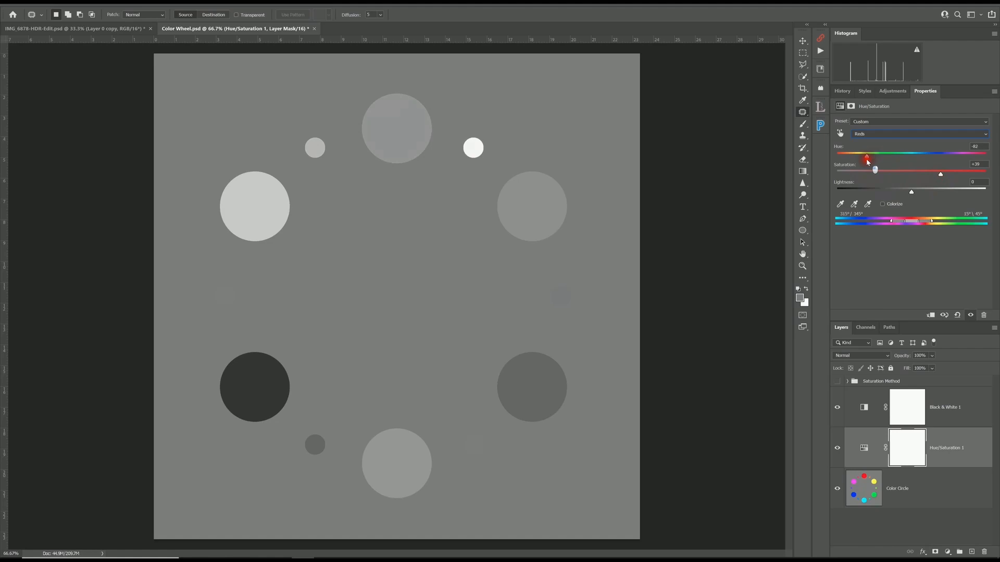
drag(910, 193, 927, 192)
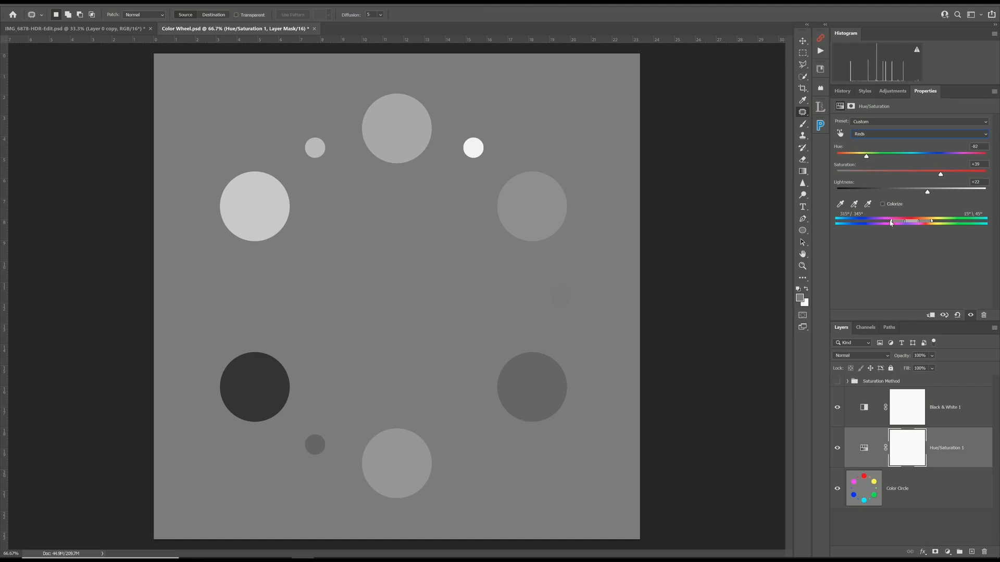
click(862, 407)
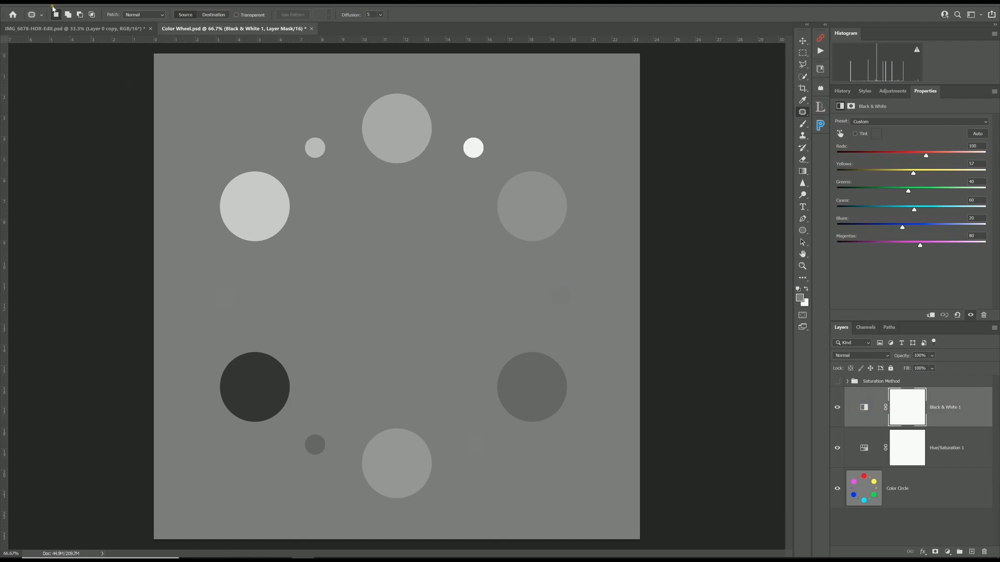
click(53, 6)
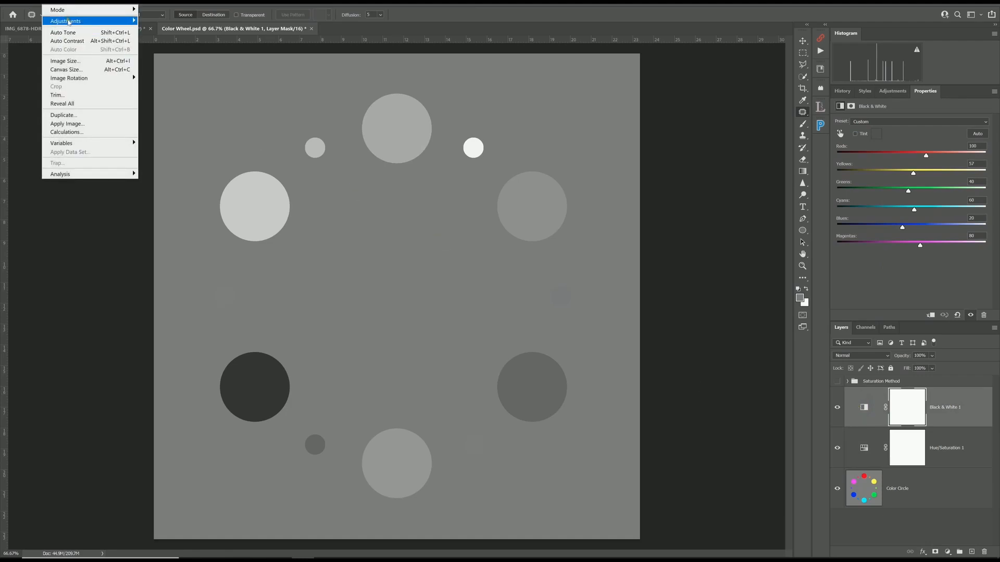
mouse_move(68, 22)
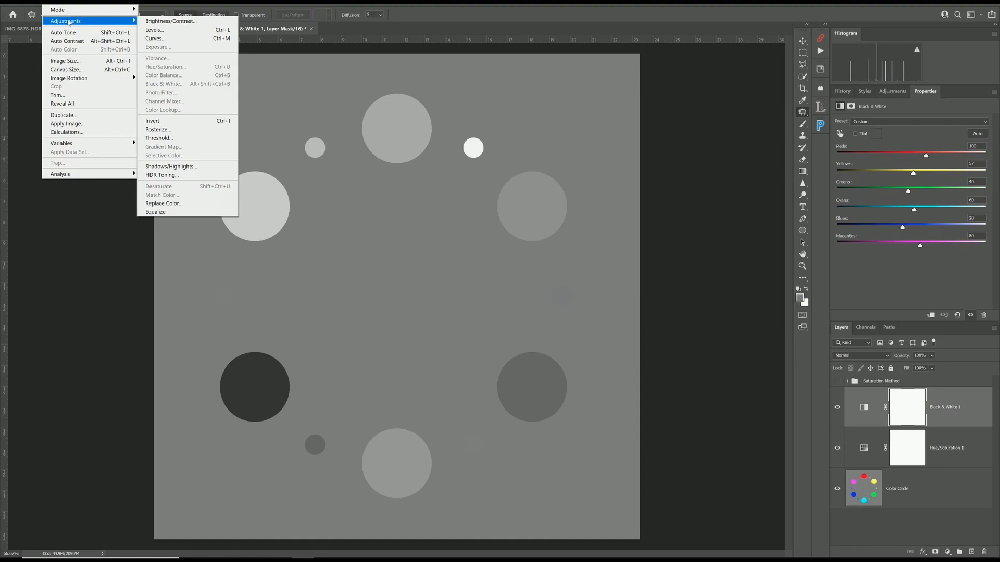
click(467, 4)
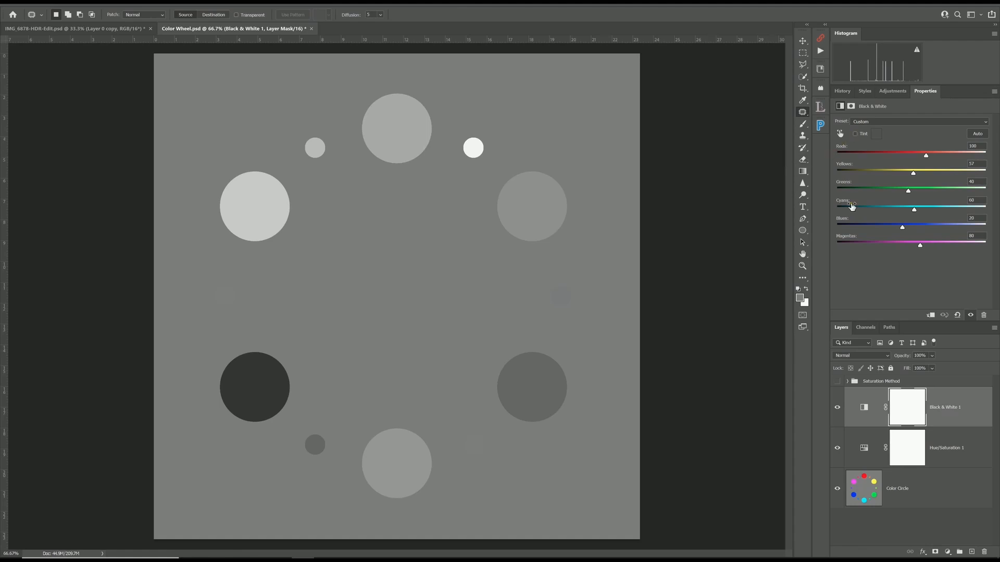
Step: Set the Hue/Saturation layer's Greens to Hue -72, Saturation +36 and Lightness +21, and the Black & White layer's Greens to 5
click(864, 447)
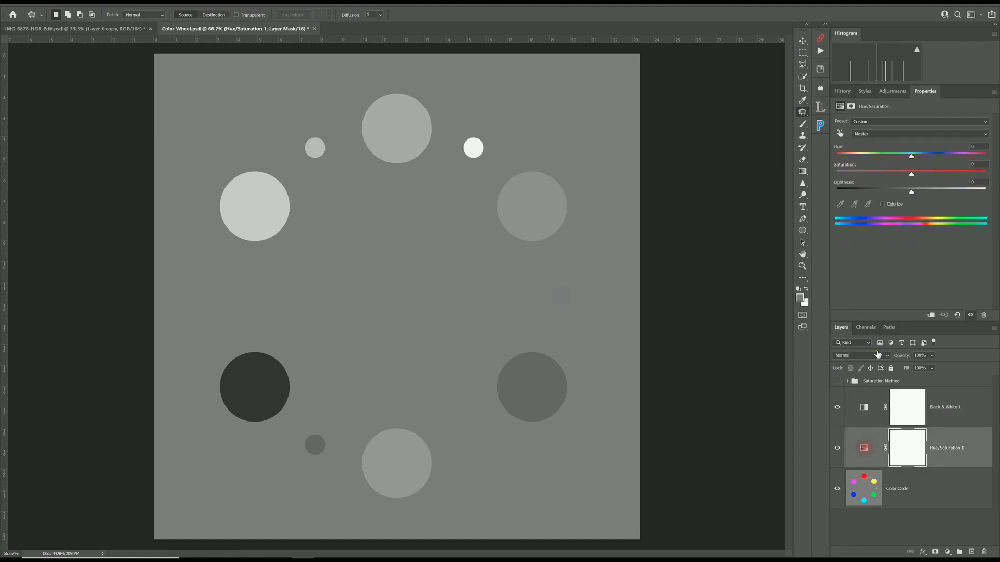
click(876, 137)
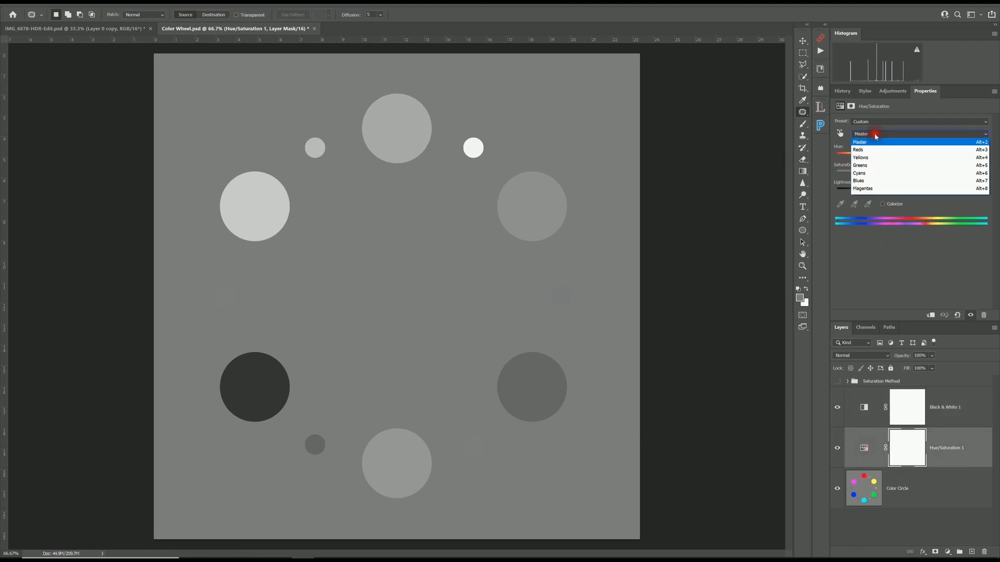
click(868, 165)
drag(911, 174, 869, 157)
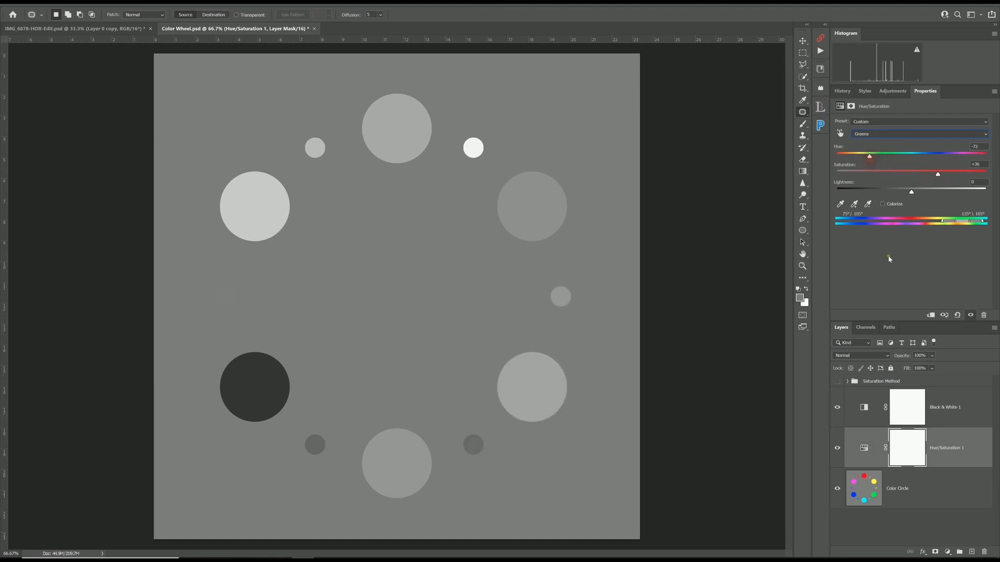
mouse_move(911, 193)
mouse_down()
mouse_move(897, 199)
mouse_move(928, 199)
mouse_up()
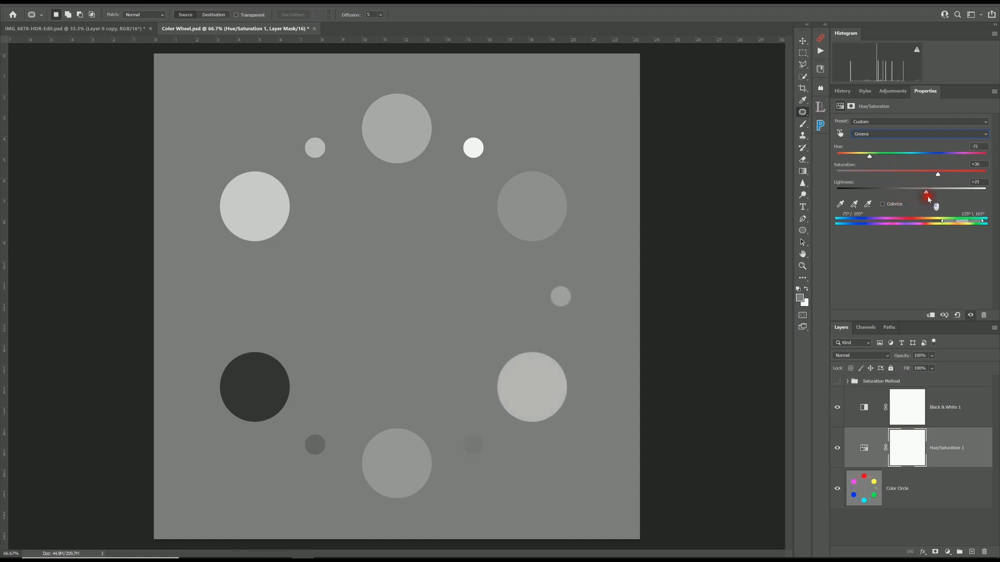
click(864, 407)
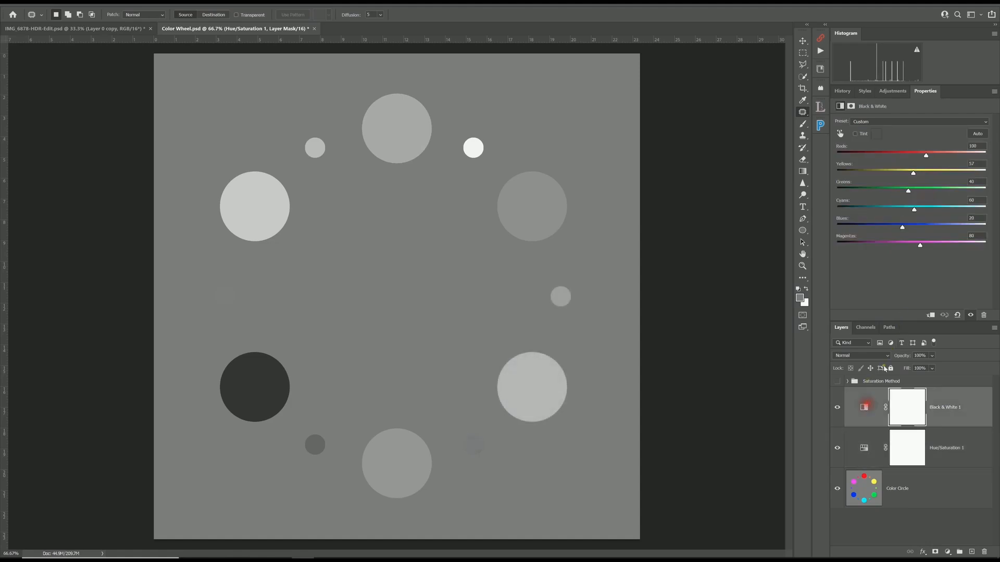
drag(909, 191, 897, 192)
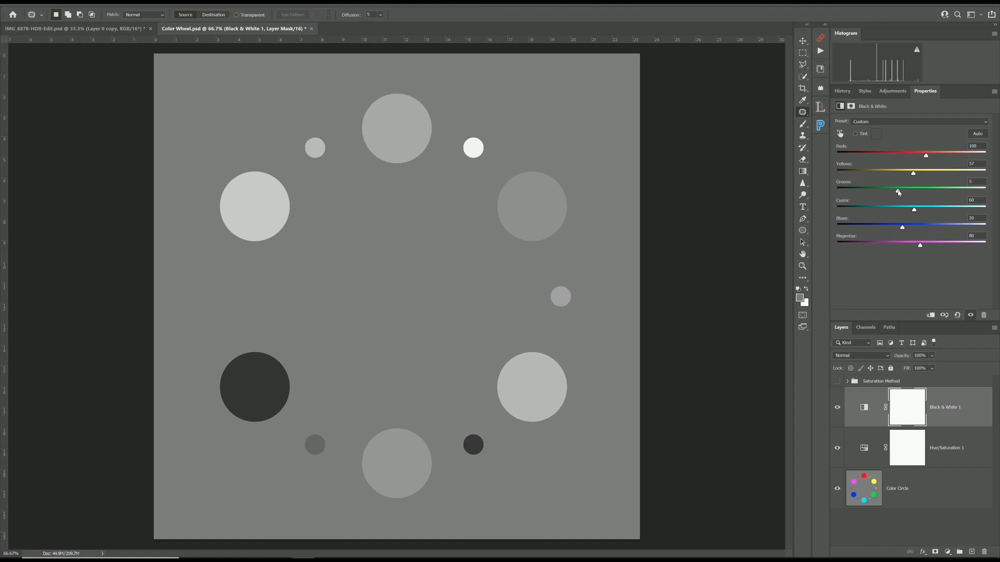
Step: Add a Gradient Map adjustment layer above Black & White 1 and apply the Black, White gradient preset
click(948, 553)
click(945, 540)
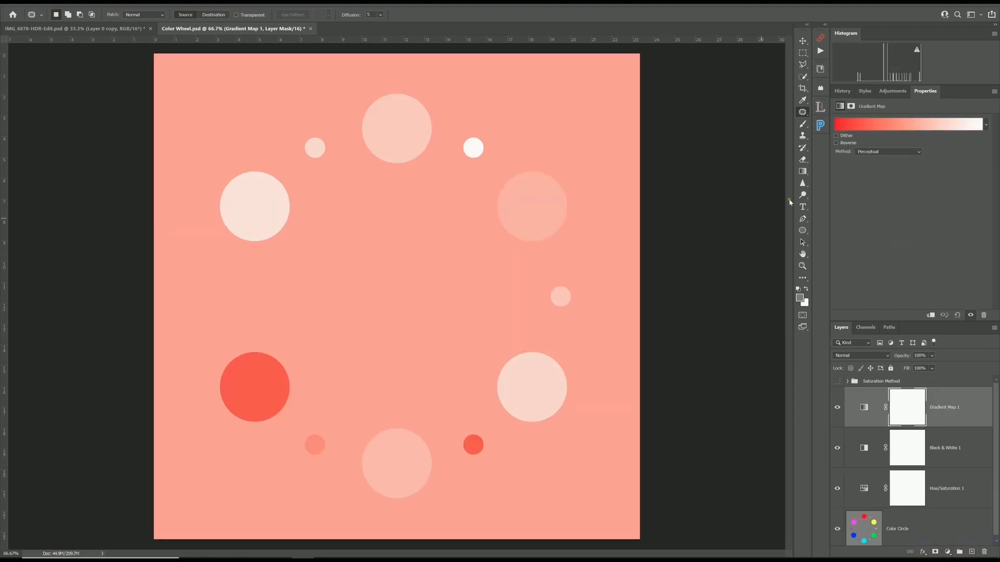
click(872, 125)
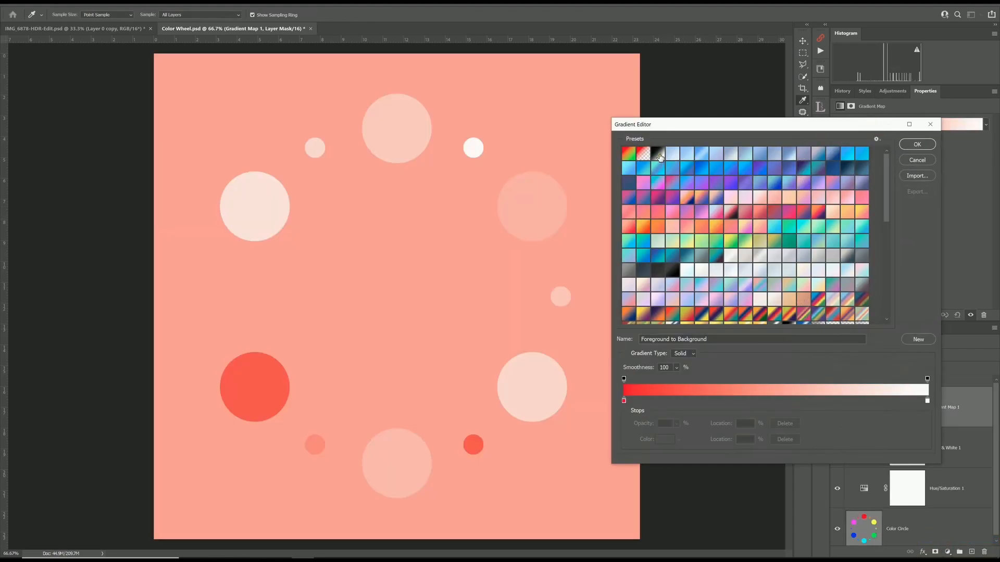
click(658, 153)
click(917, 145)
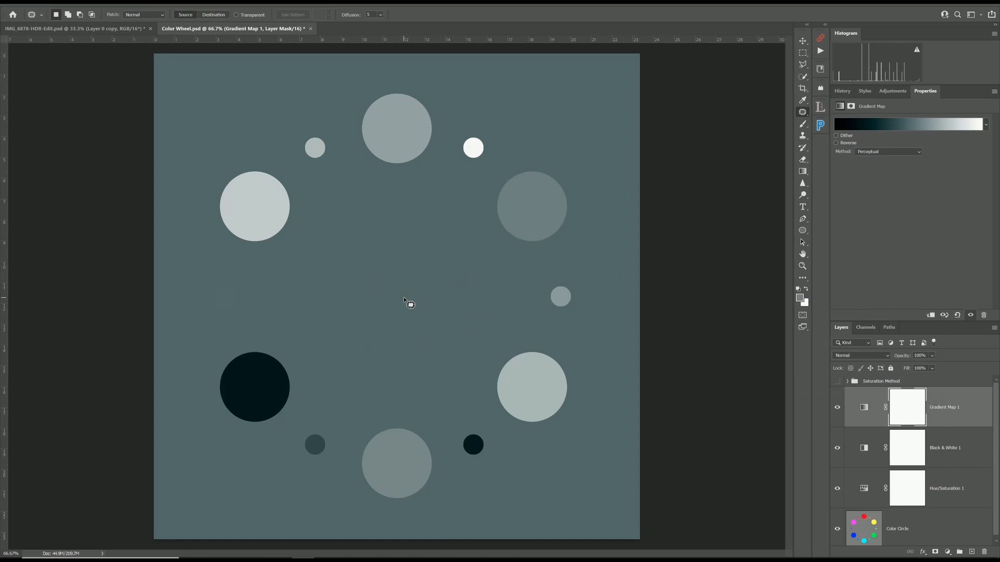
Step: Try a dark blue (#000321) for the shadow color stop of the Gradient Map's gradient
click(903, 127)
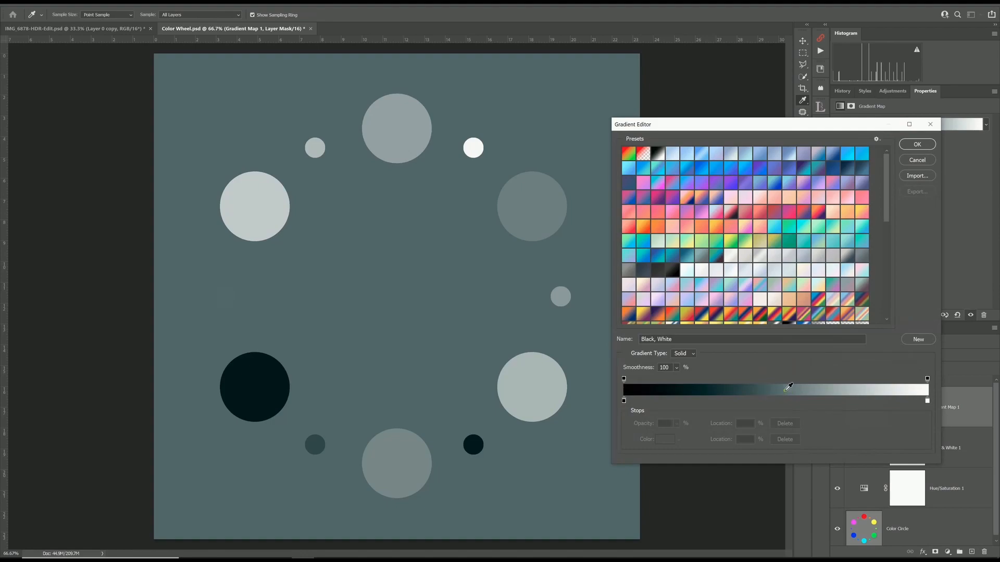
click(624, 401)
click(927, 401)
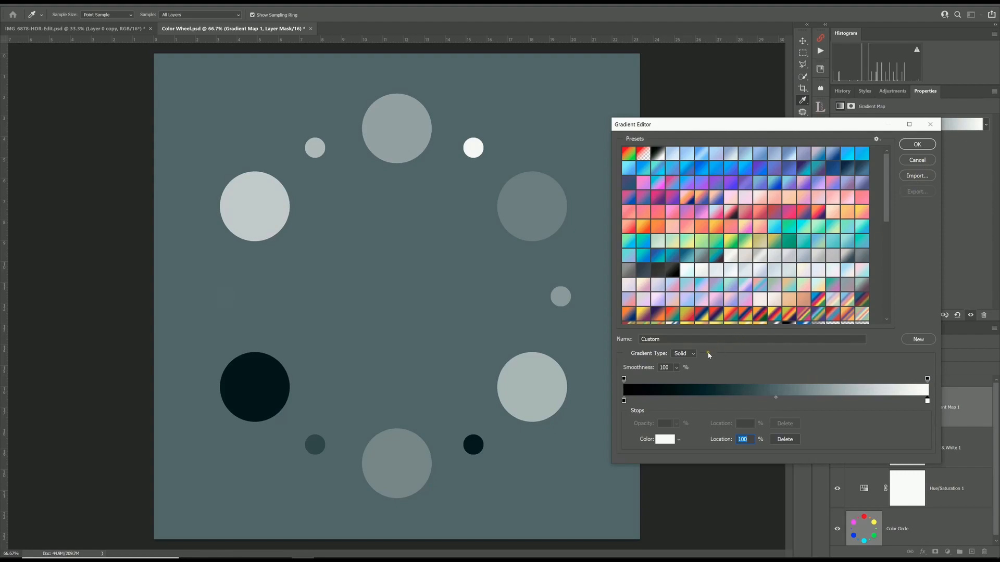
click(623, 400)
mouse_move(778, 400)
mouse_down()
mouse_move(830, 401)
mouse_move(689, 401)
mouse_move(776, 407)
mouse_up()
click(624, 401)
click(661, 441)
click(321, 434)
drag(328, 441, 328, 427)
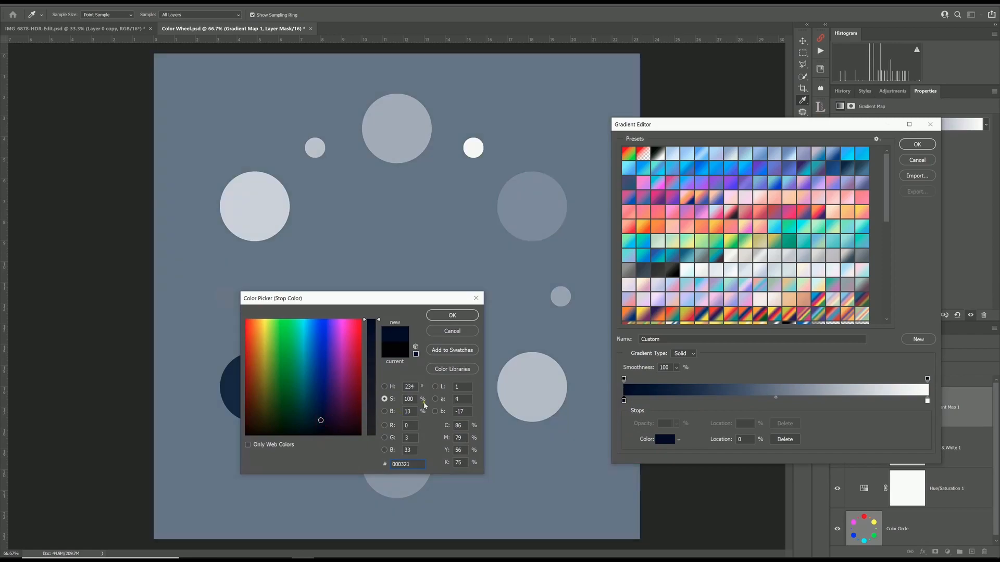
click(460, 316)
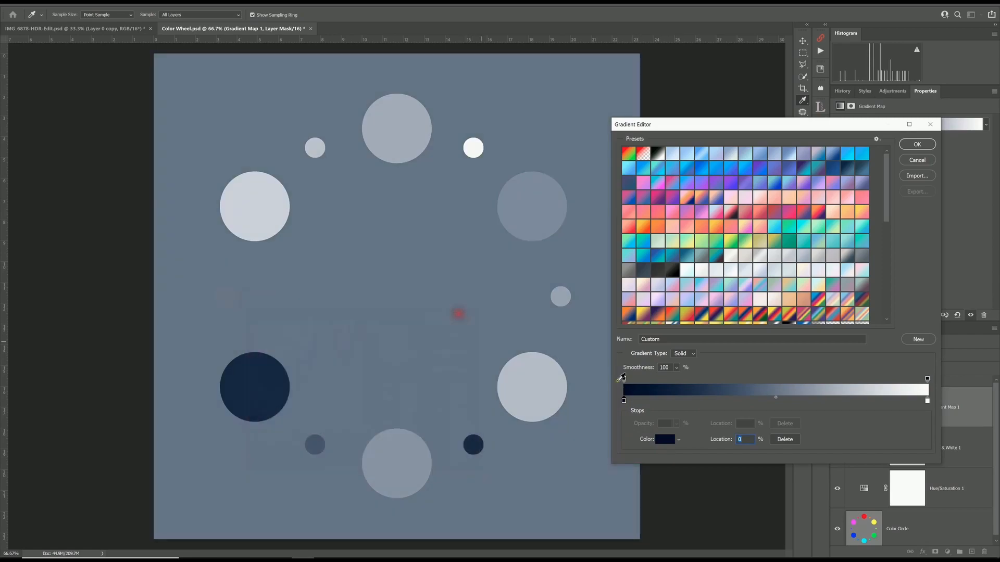
Step: Try a pale yellow (#fdf9ba) highlight stop with the color midpoint at 51%, and discard all the gradient edits
click(928, 401)
click(665, 439)
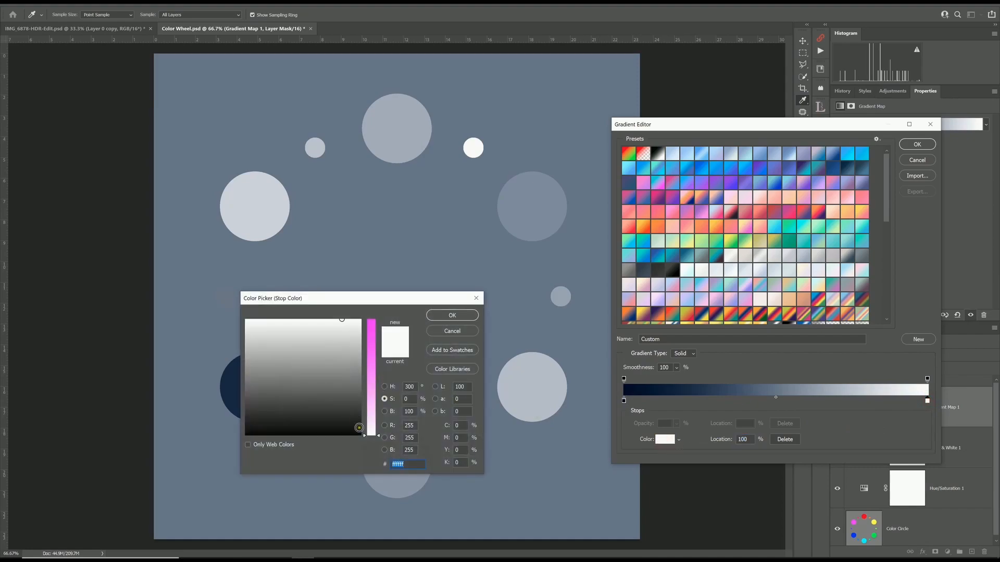
mouse_move(366, 434)
mouse_down()
mouse_move(366, 312)
mouse_move(316, 325)
mouse_move(263, 320)
mouse_up()
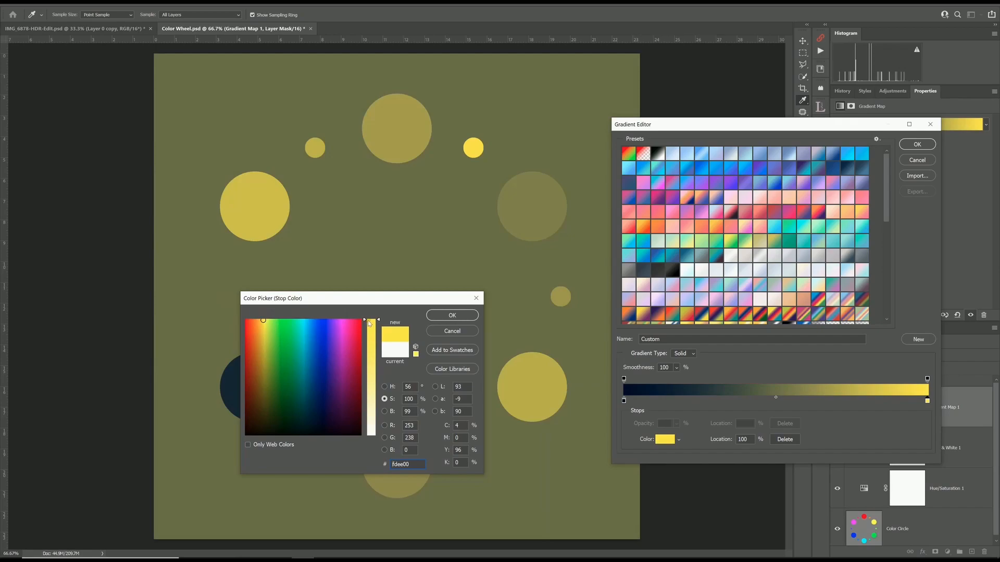
drag(365, 326, 369, 407)
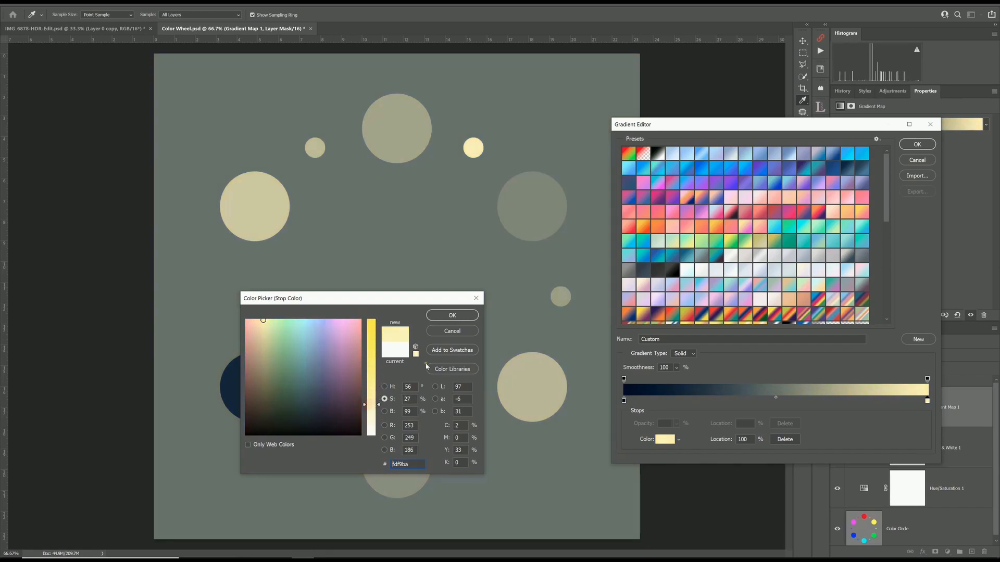
click(445, 316)
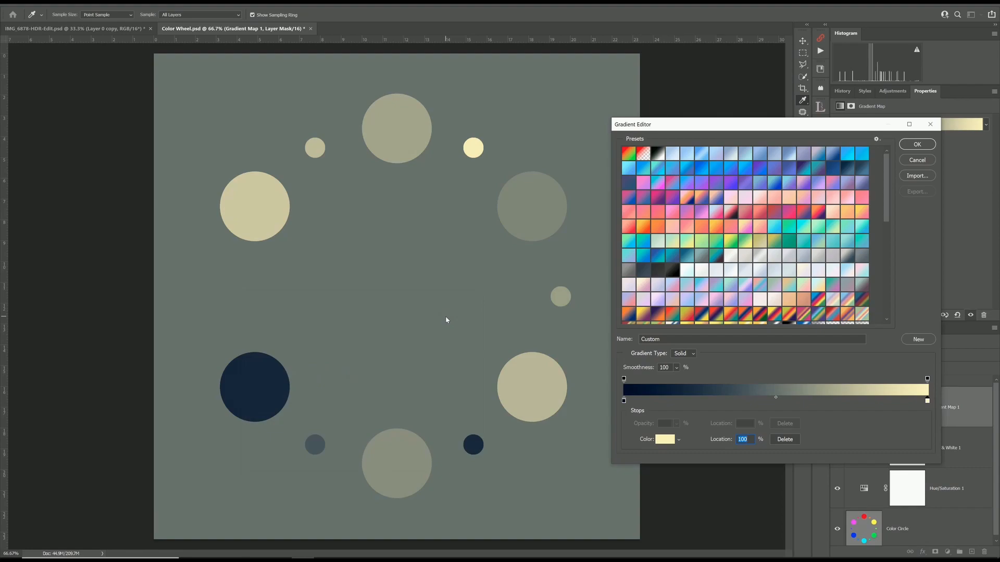
mouse_move(776, 399)
mouse_down()
mouse_move(712, 399)
mouse_move(854, 401)
mouse_move(738, 400)
mouse_move(780, 400)
mouse_up()
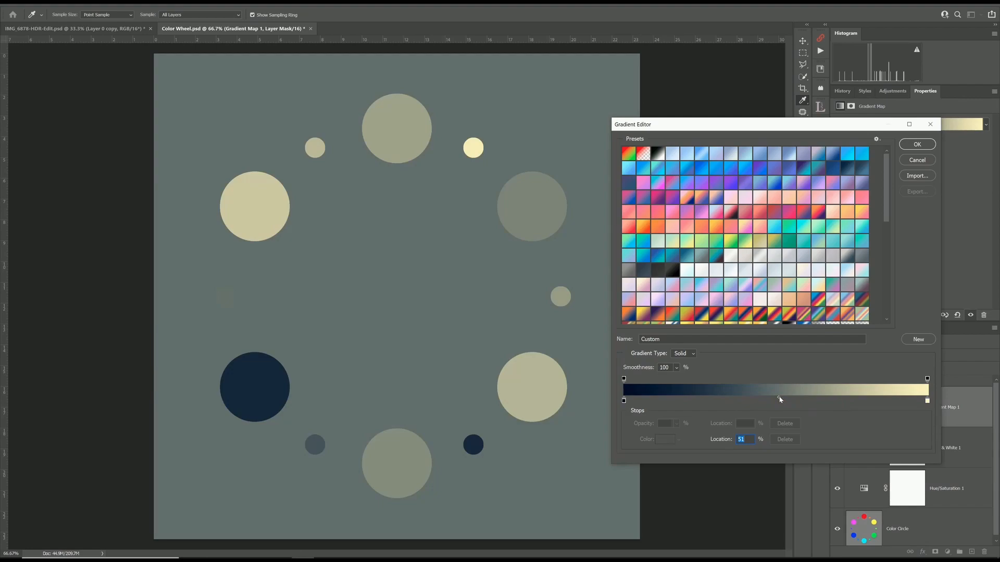
click(916, 161)
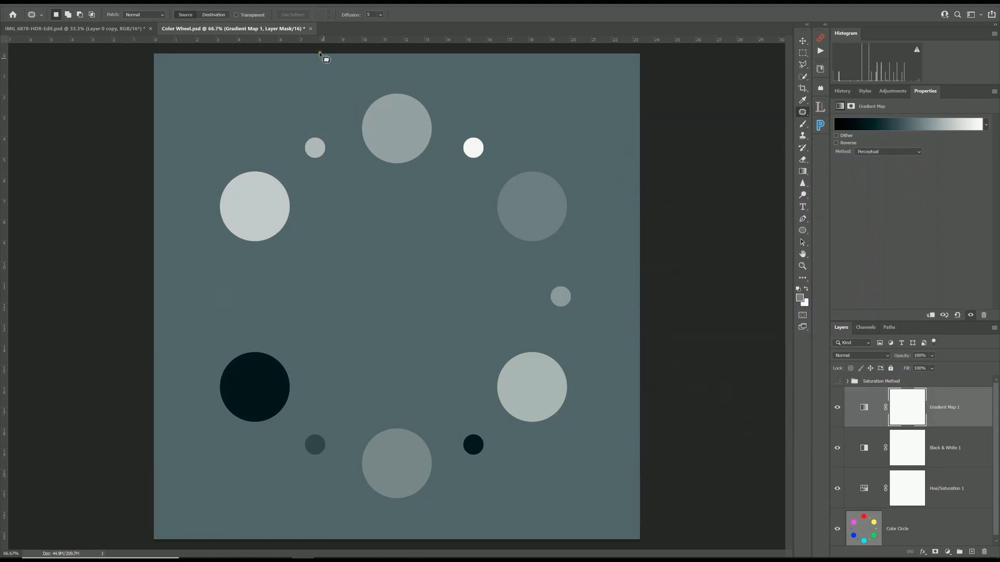
Step: Close Color Wheel.psd without saving its changes
click(310, 30)
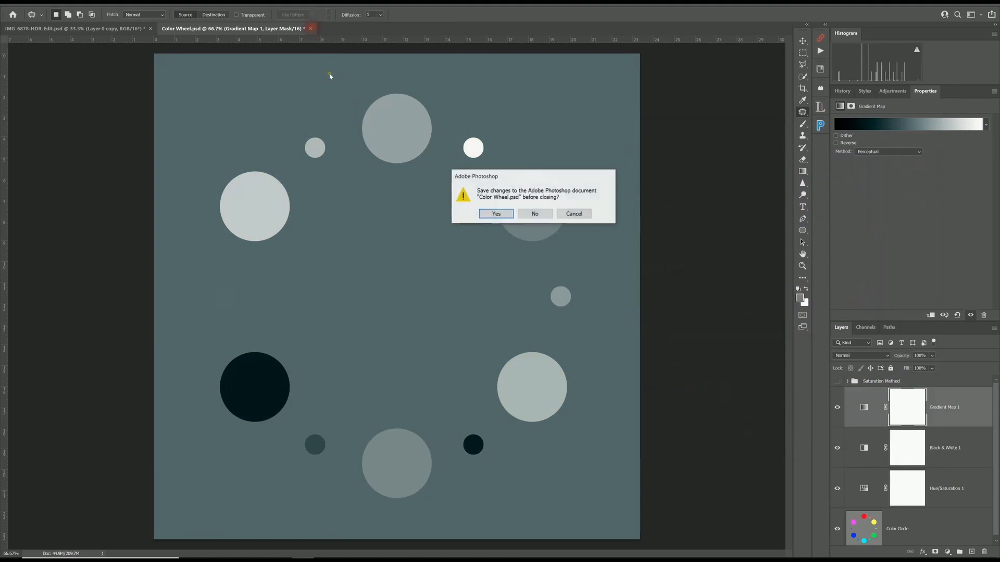
click(531, 219)
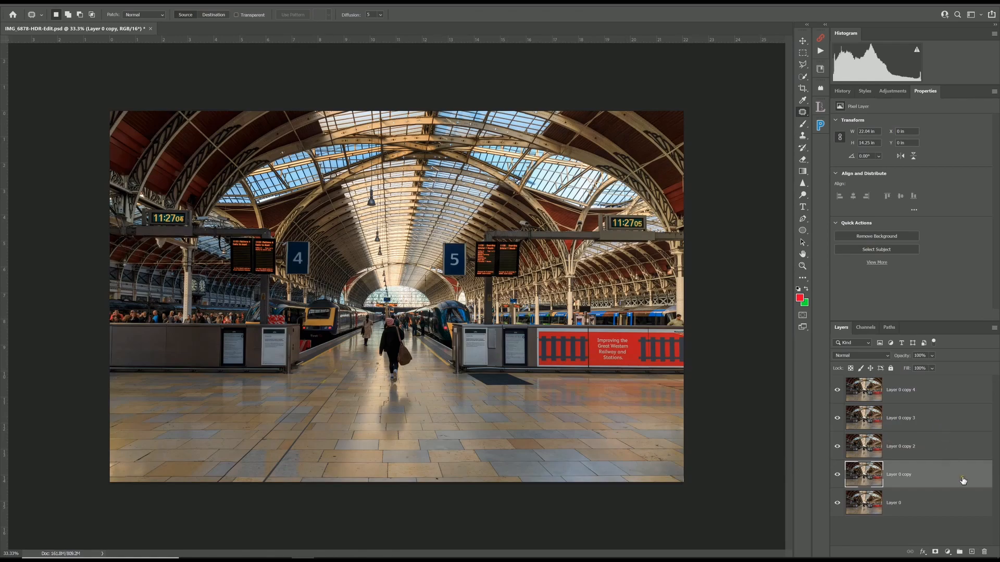
Step: Delete the four Layer 0 copies from the train station photo, keeping only Layer 0
drag(963, 480, 983, 551)
click(949, 450)
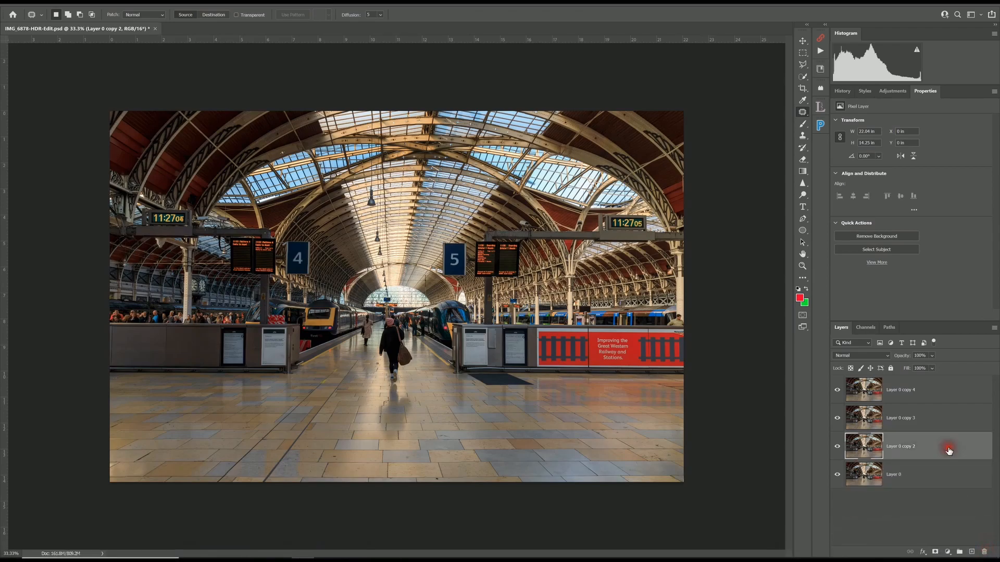
shift+click(946, 389)
drag(967, 445, 984, 551)
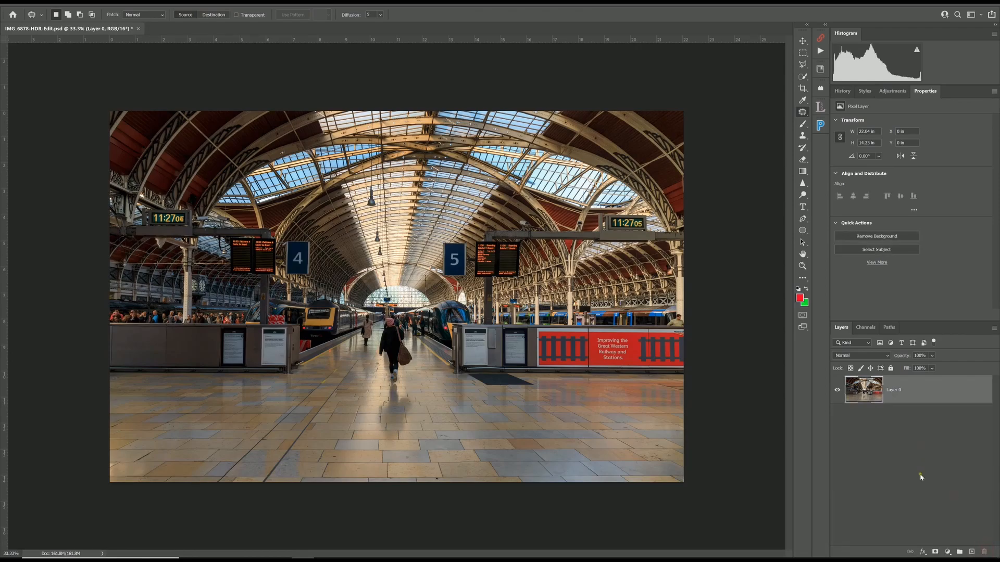
Step: Add a Hue/Saturation adjustment layer above Layer 0, with a Black & White adjustment layer on top of it
click(947, 552)
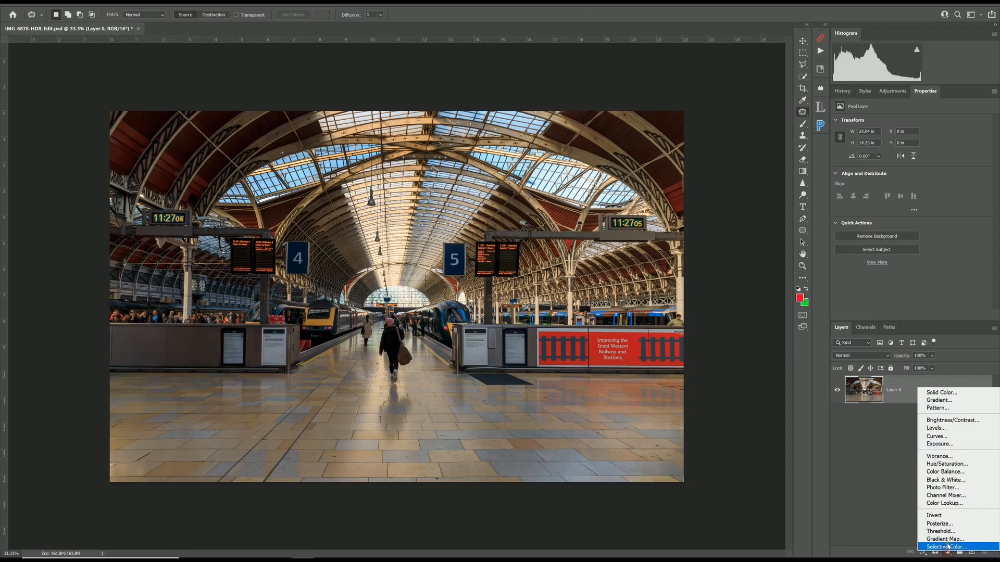
click(945, 464)
click(947, 552)
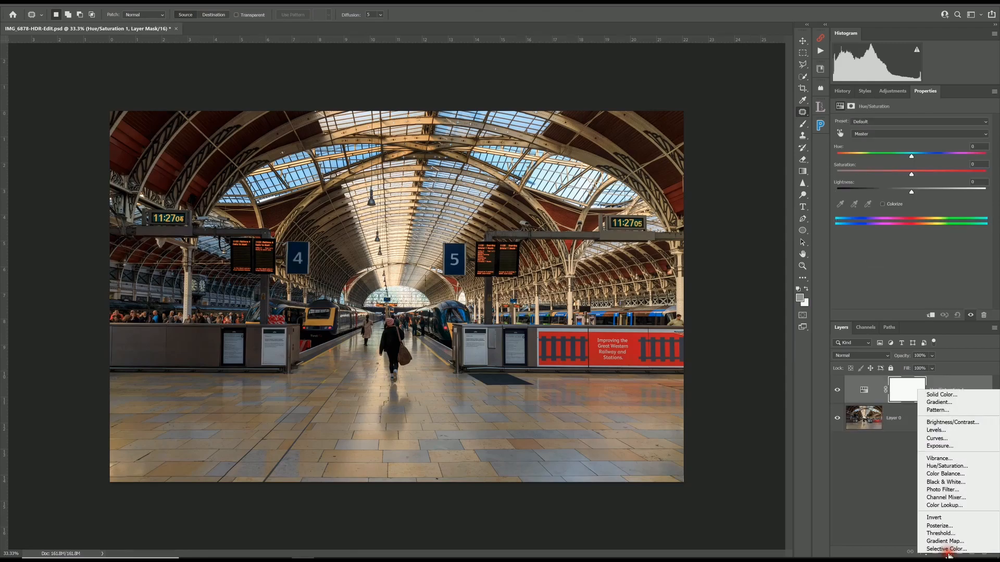
click(955, 482)
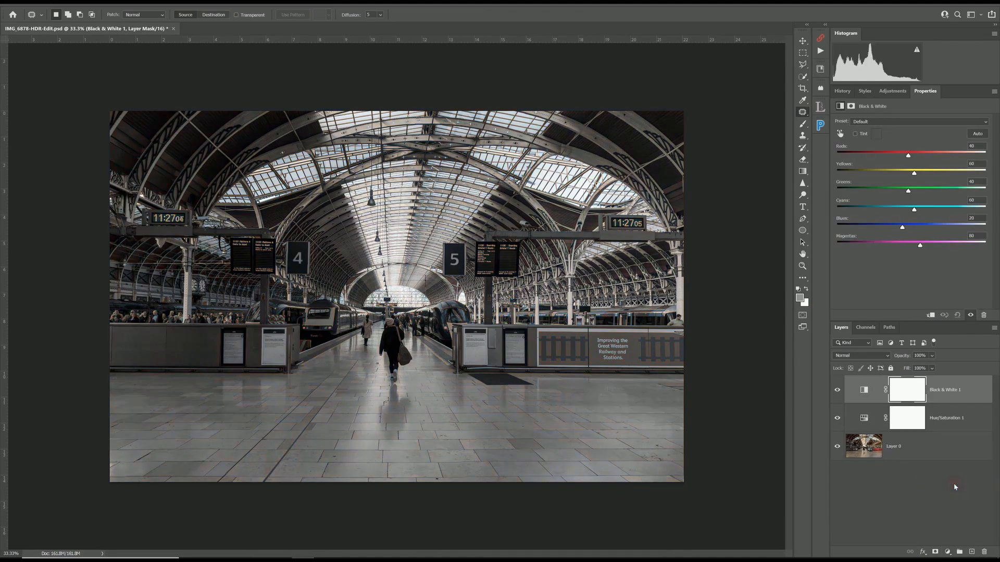
Step: Sample the floor tiles in the Hue/Saturation layer and set the Yellows to about +68 saturation and -85 hue
click(864, 419)
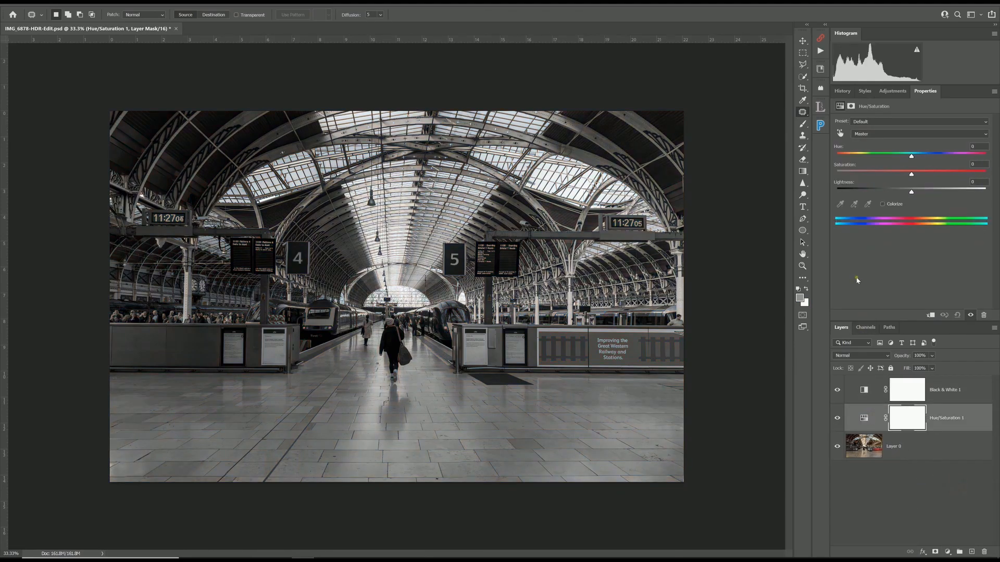
click(840, 134)
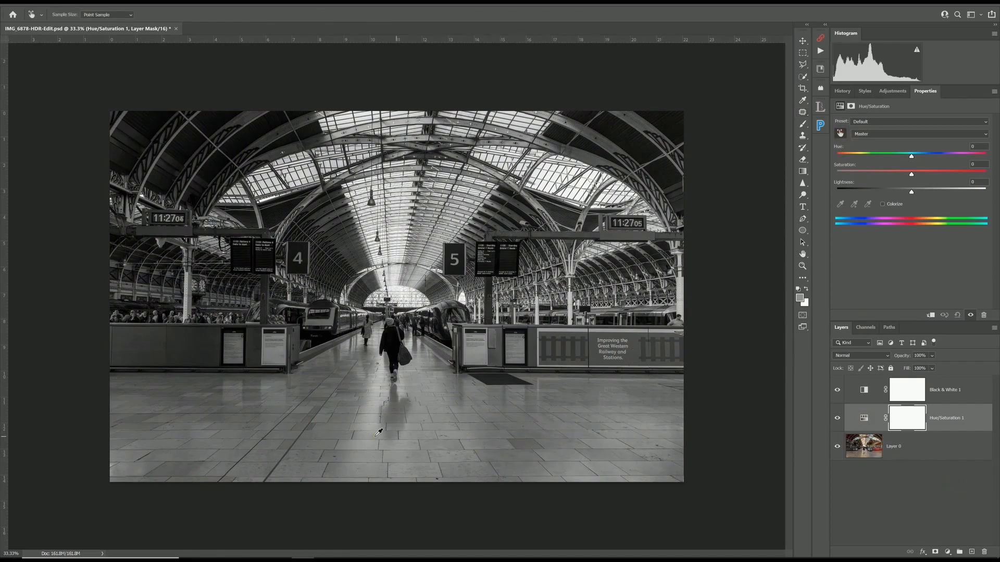
click(469, 454)
mouse_move(471, 450)
mouse_down()
mouse_move(446, 460)
mouse_move(515, 458)
mouse_move(464, 455)
mouse_up()
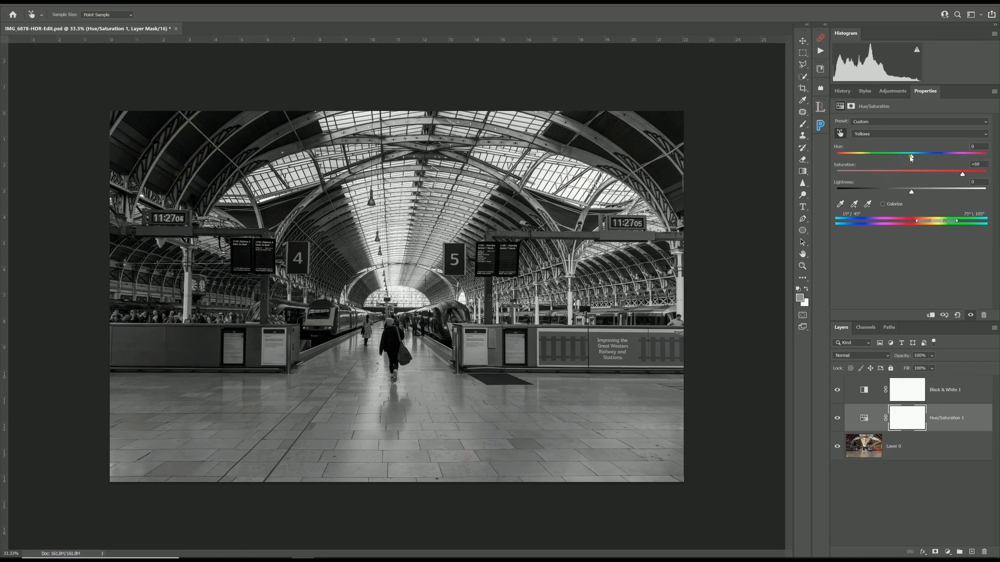
mouse_move(912, 159)
mouse_down()
mouse_move(940, 155)
mouse_move(897, 160)
mouse_up()
drag(920, 163, 864, 167)
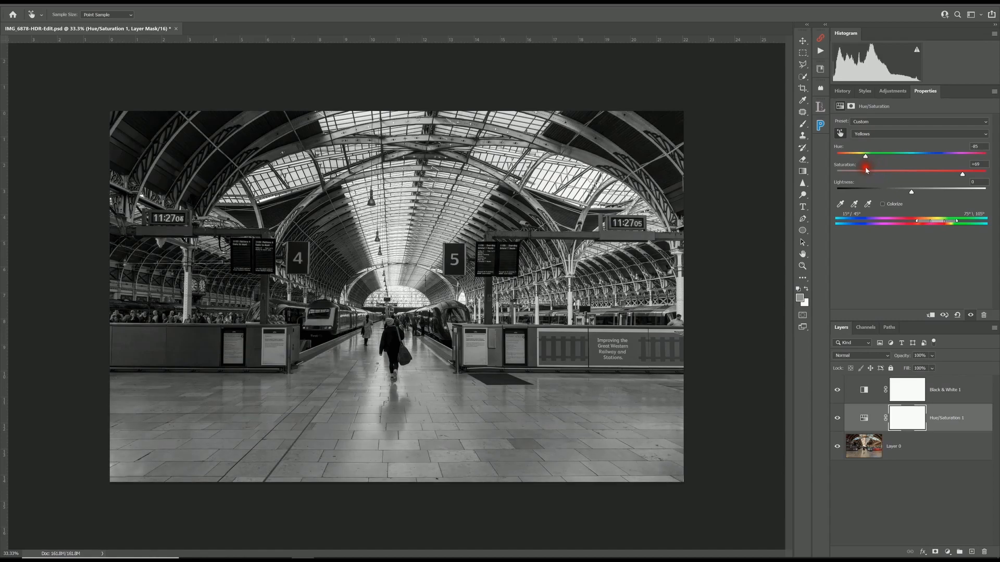
Step: Darken the Reds to -67 and raise the Greens to about 48 in the Black & White layer
click(866, 390)
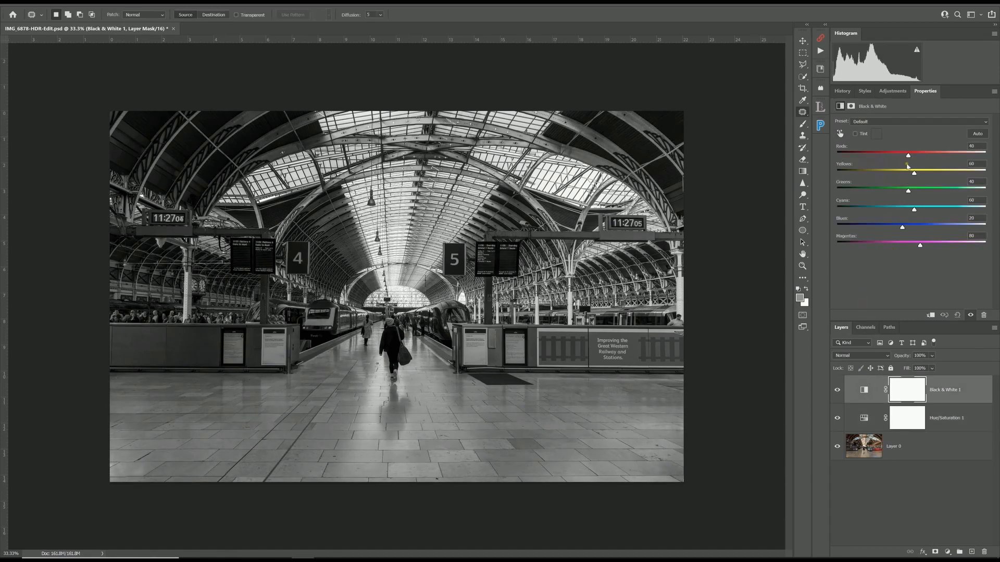
click(909, 192)
drag(909, 192, 877, 165)
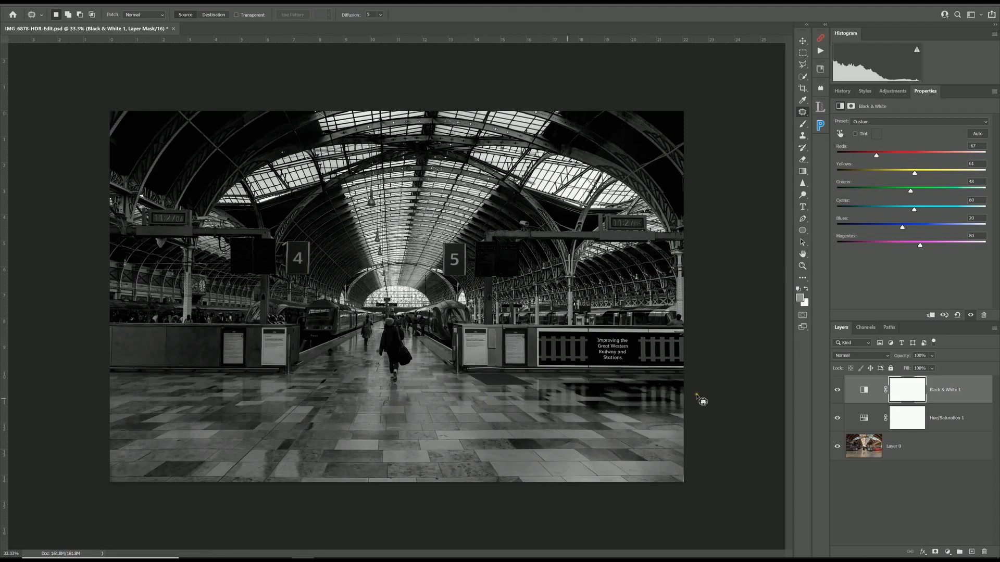
Step: Sample a bluish floor tile in the Hue/Saturation layer, raise the hue of the Blues and lower their saturation
click(862, 420)
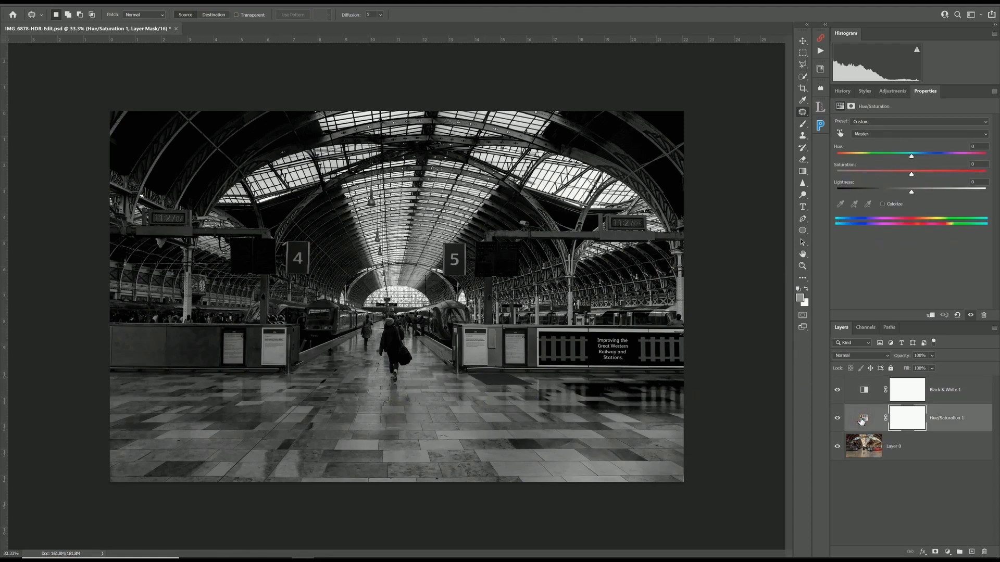
click(840, 133)
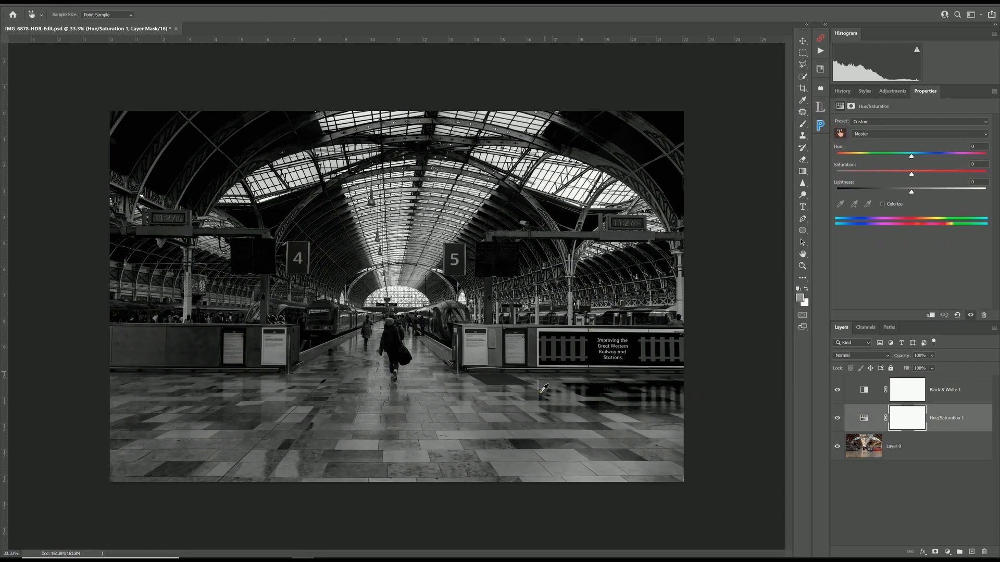
click(522, 454)
drag(919, 158, 933, 158)
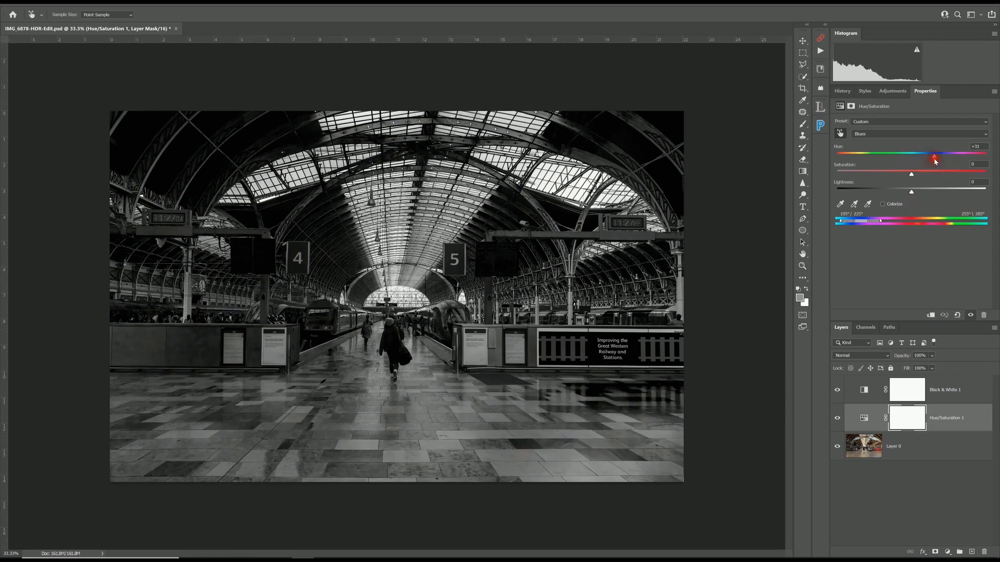
drag(911, 192, 880, 177)
Step: Set the Blues to -20 in the Black & White layer and toggle the layer's visibility to compare with the color version
click(862, 391)
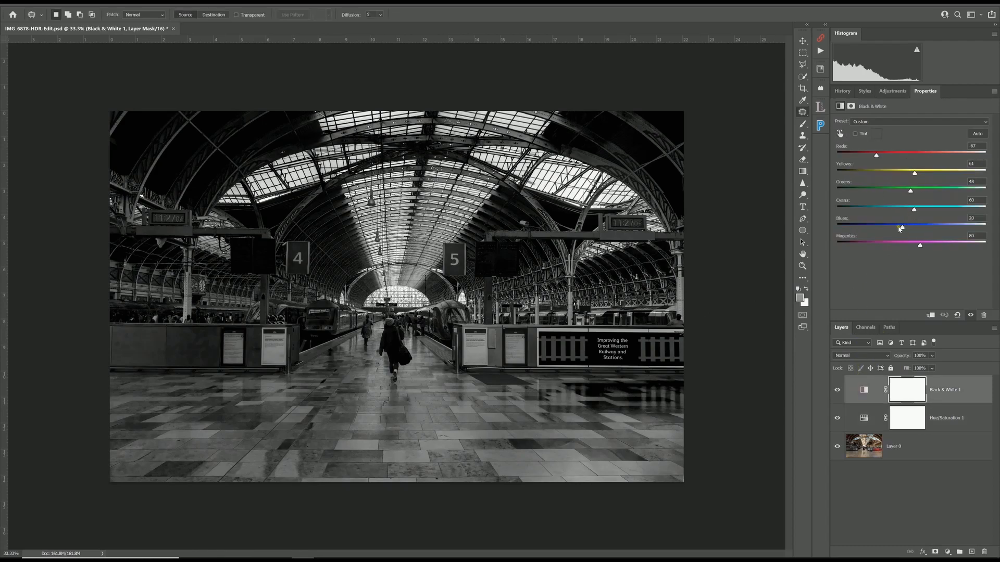
drag(904, 227, 890, 230)
click(837, 390)
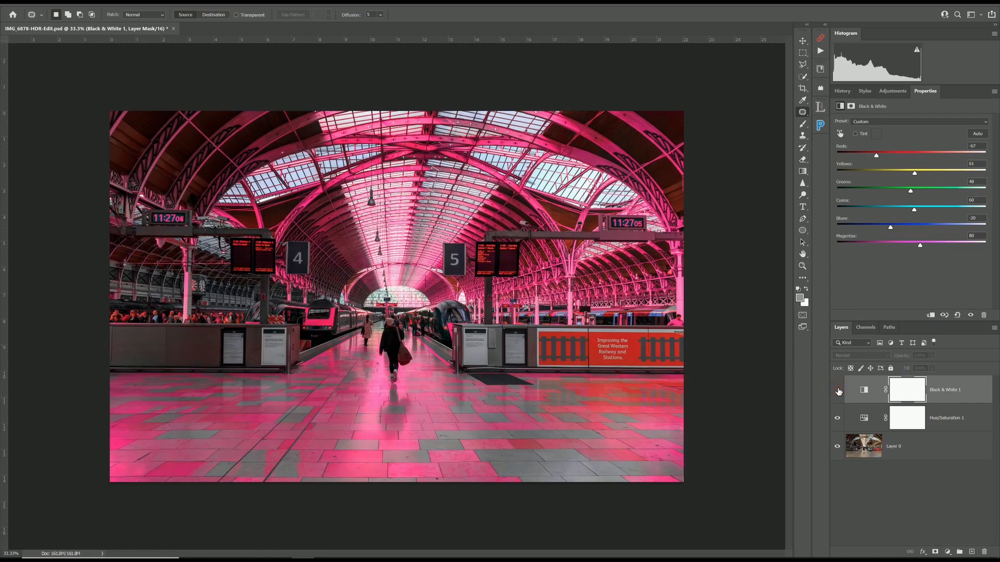
click(838, 390)
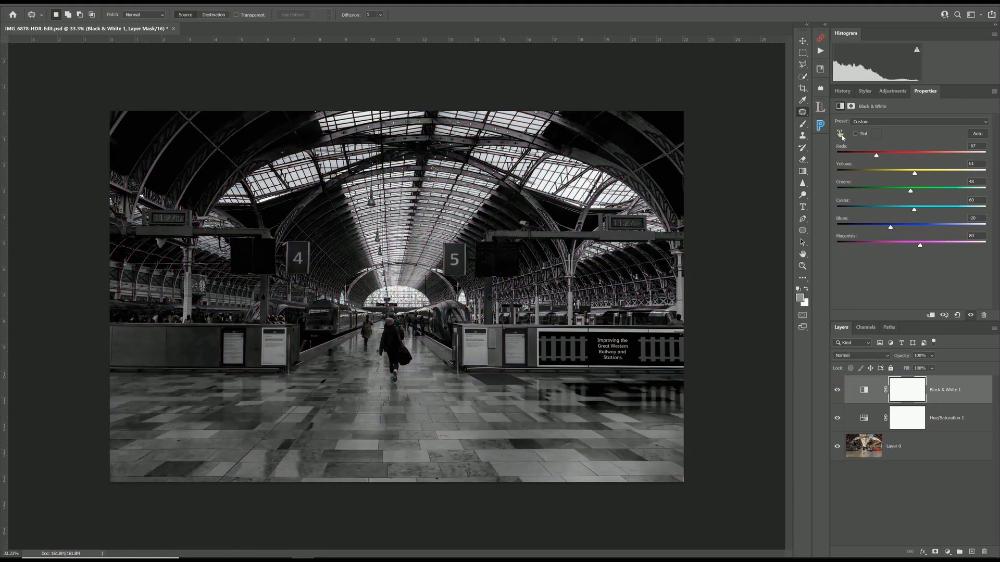
Step: Sample a floor tile with the Black & White targeted adjustment and raise the Blues to about 49
click(840, 135)
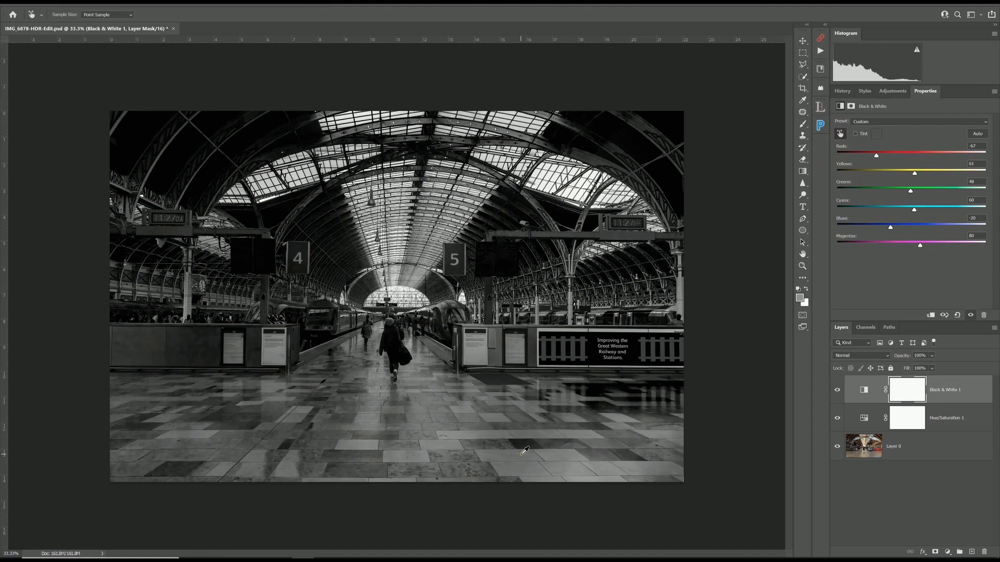
drag(521, 455, 524, 453)
drag(892, 227, 912, 230)
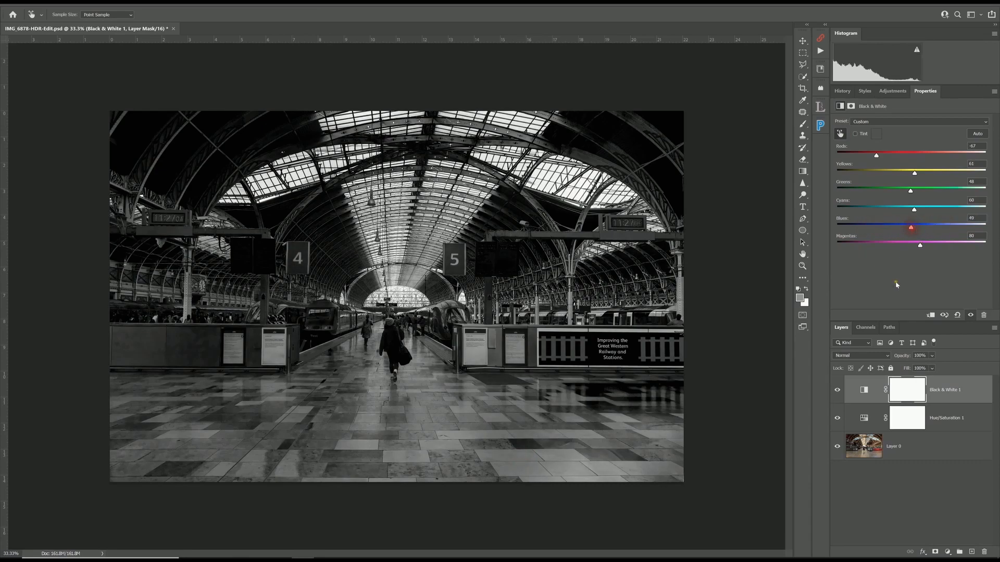
Step: Try adjusting the Cyans range in the Hue/Saturation layer, shifting its hue upward
click(862, 418)
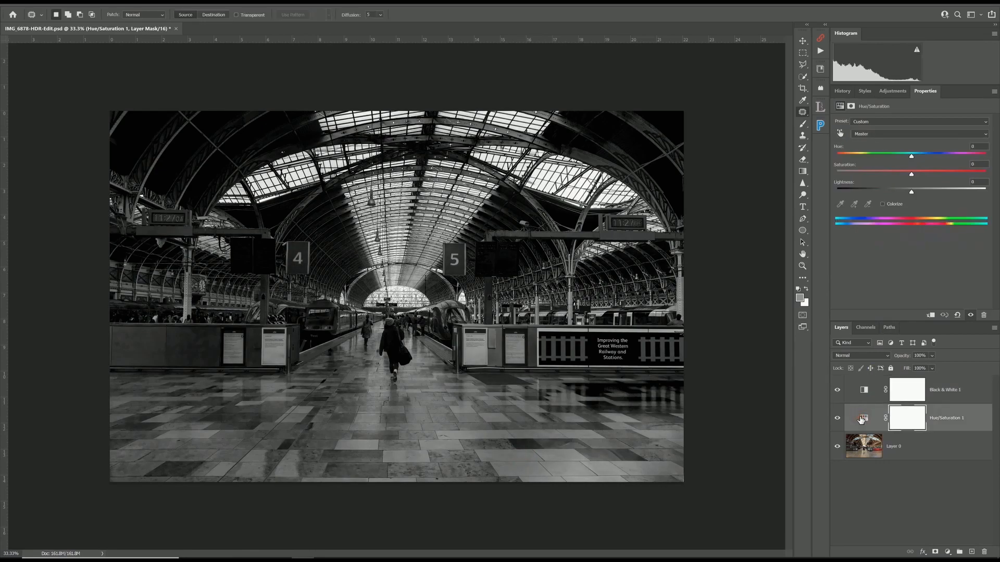
click(871, 134)
click(861, 173)
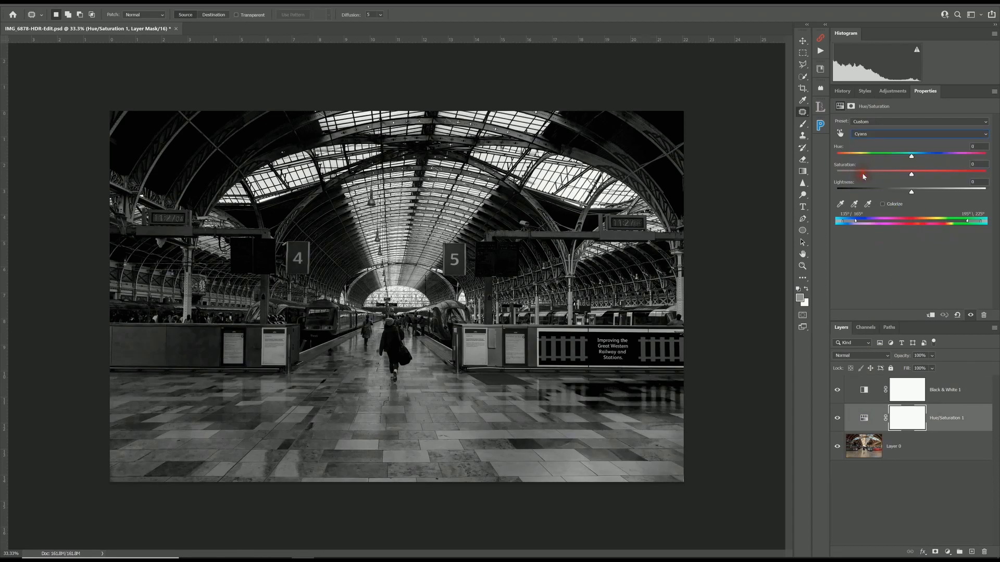
drag(914, 157, 932, 194)
Step: Delete the Hue/Saturation and Black & White adjustment layers, keeping only Layer 0
drag(973, 428, 984, 544)
drag(966, 391, 985, 543)
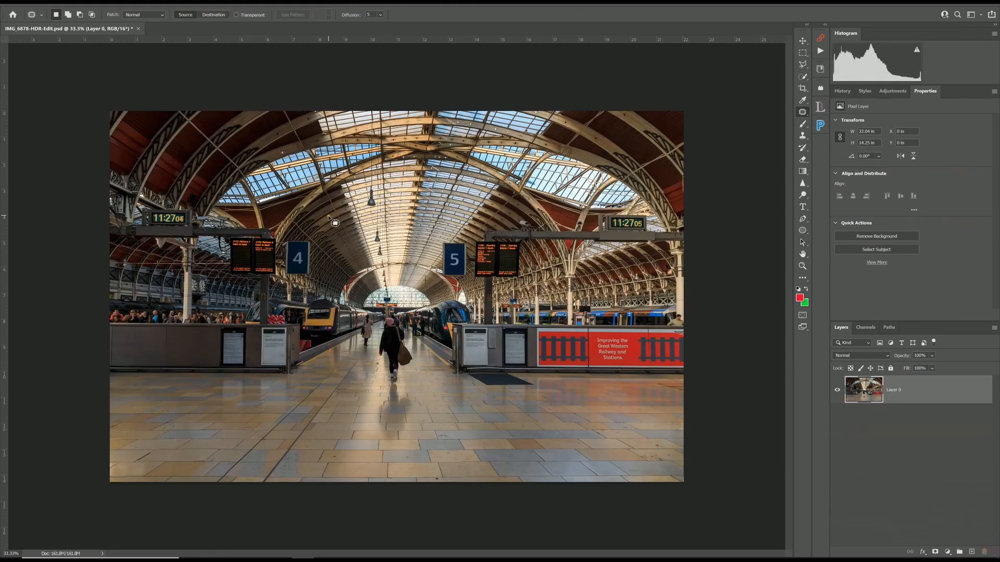
Step: Convert Layer 0 to a smart object and open it in the Camera Raw Filter
right_click(940, 400)
click(907, 138)
click(128, 2)
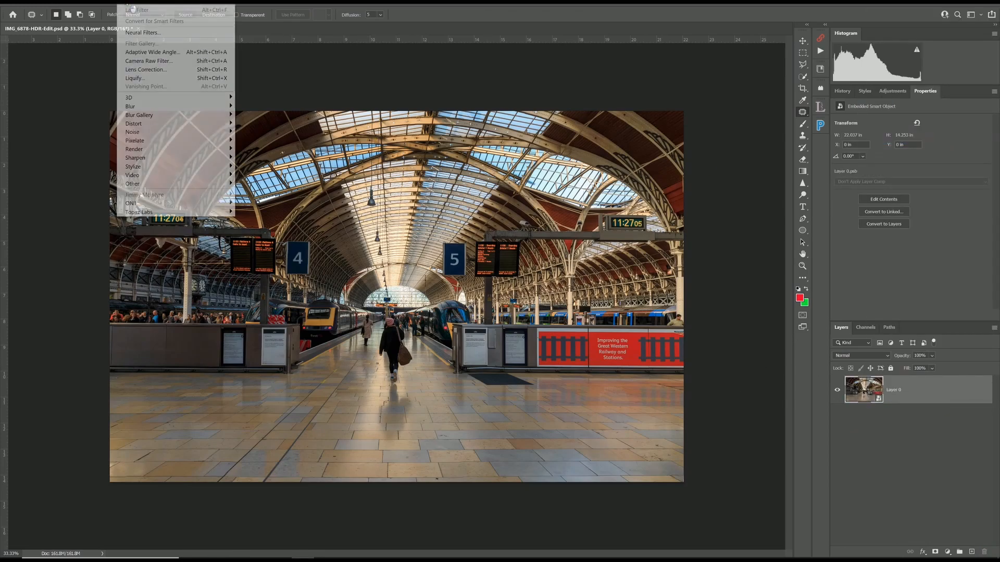
click(144, 61)
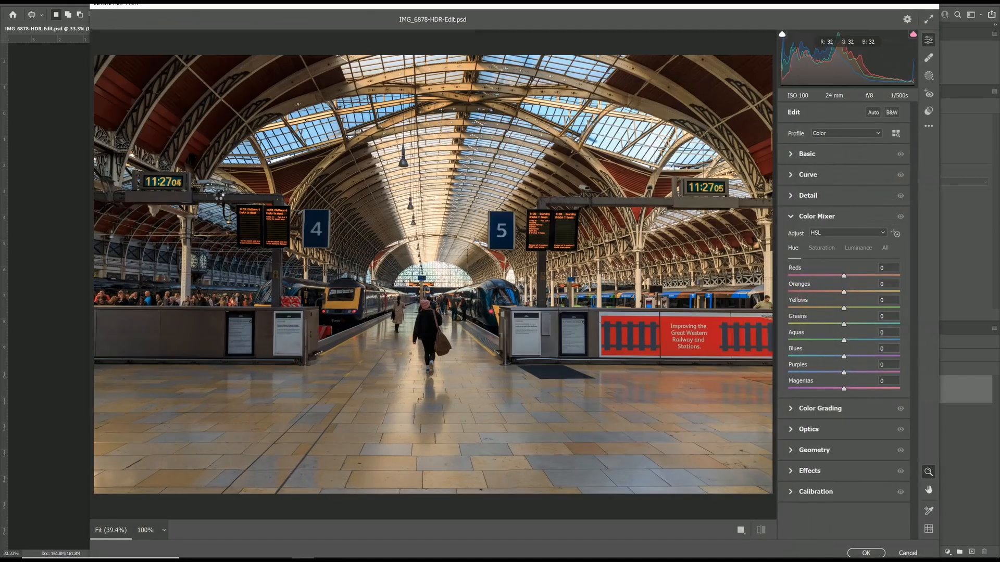
Step: Try the B&W Landscape preset from the B&W group of Camera Raw presets on the station photo
click(928, 114)
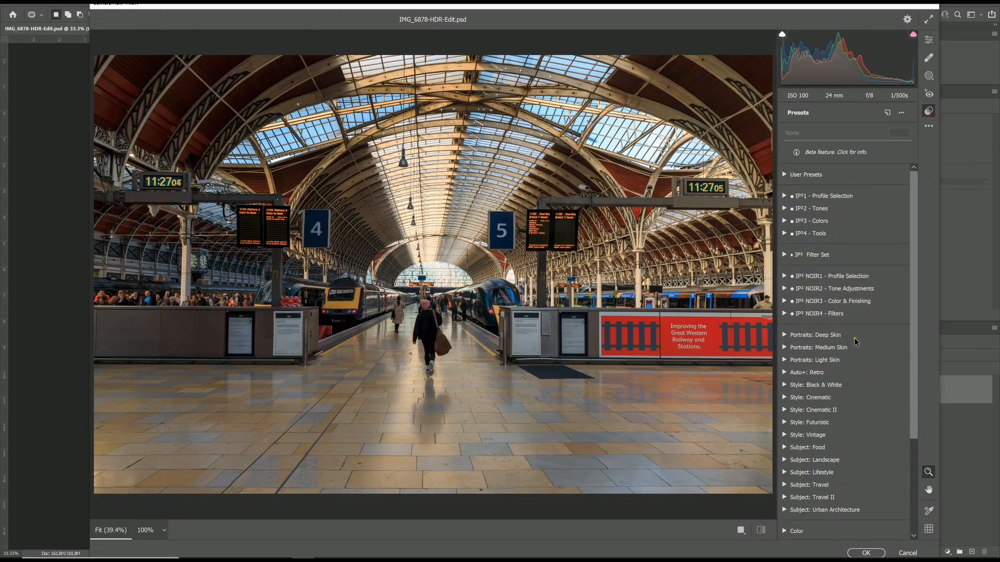
drag(914, 324, 920, 439)
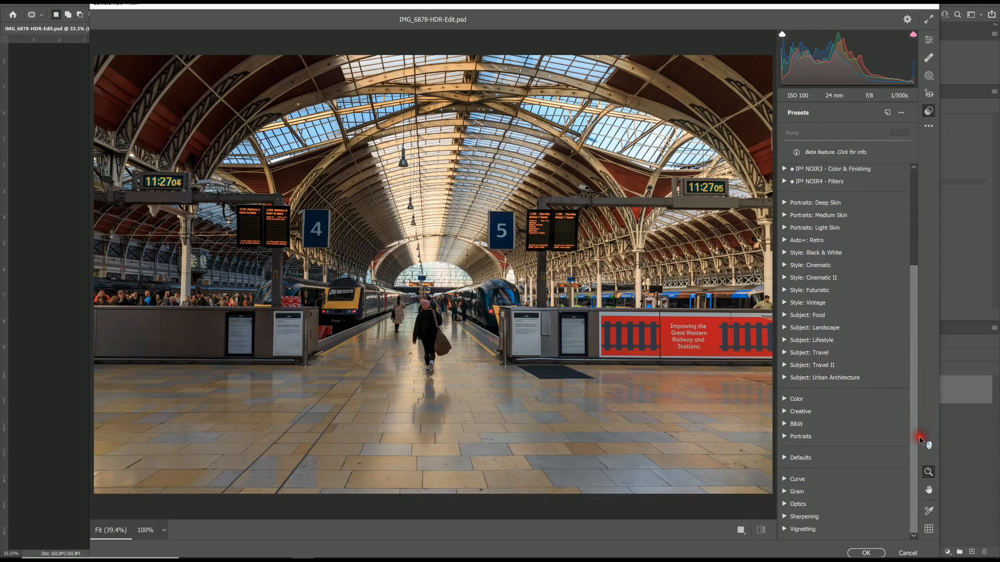
click(784, 424)
drag(913, 417, 913, 469)
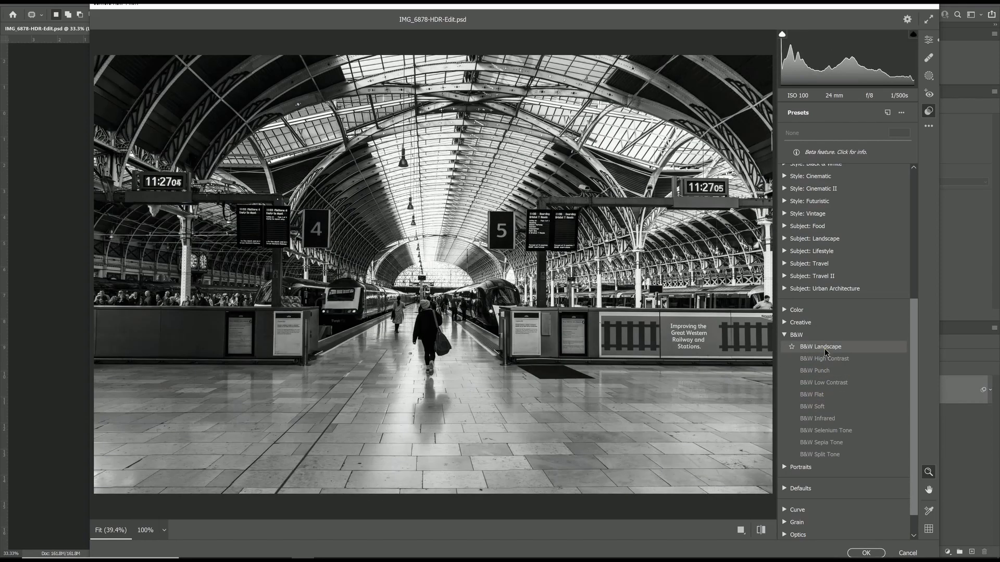
click(823, 348)
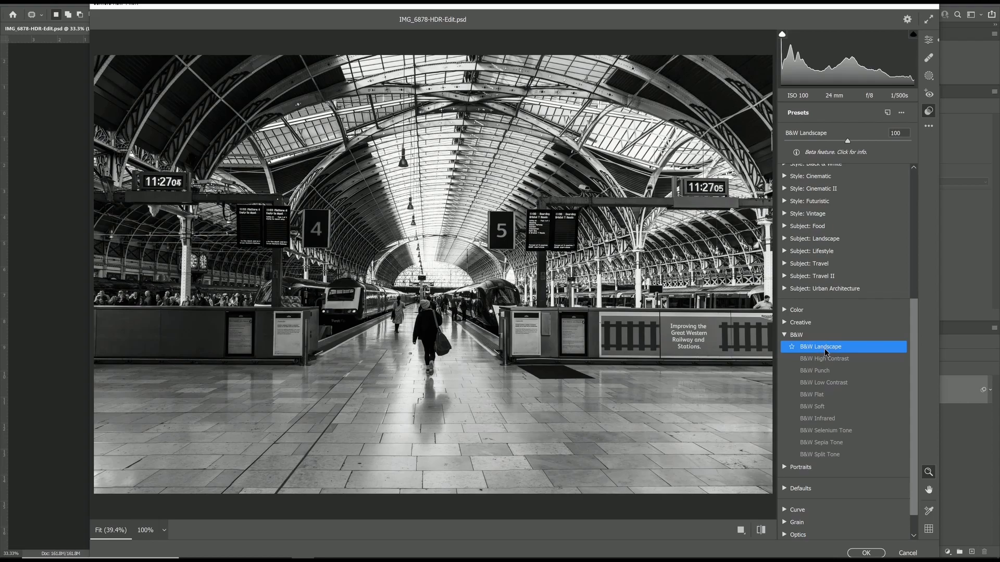
Step: Examine the preset's profile, B&W Mixer and Basic settings, and undo the preset
drag(916, 363, 915, 198)
click(931, 111)
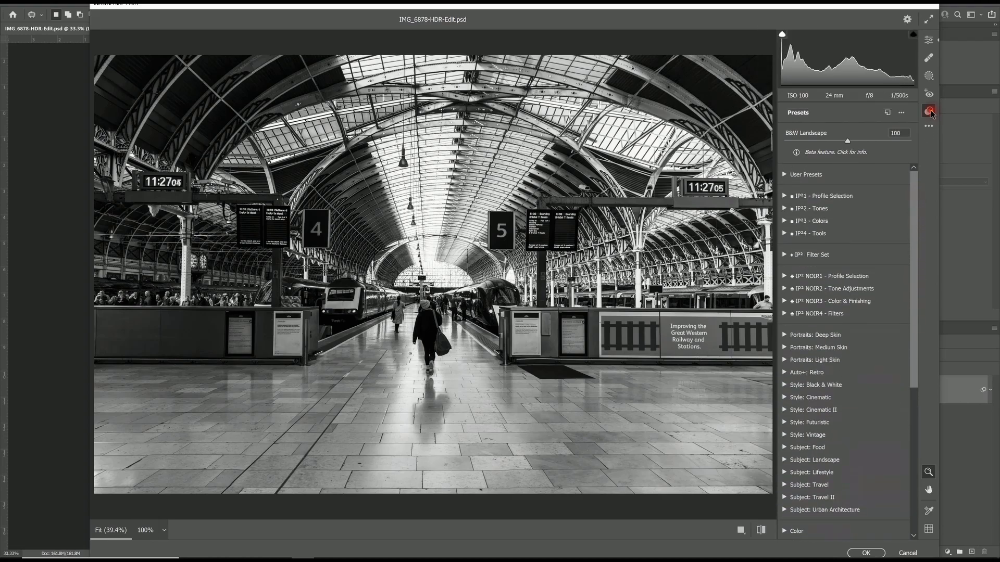
click(927, 39)
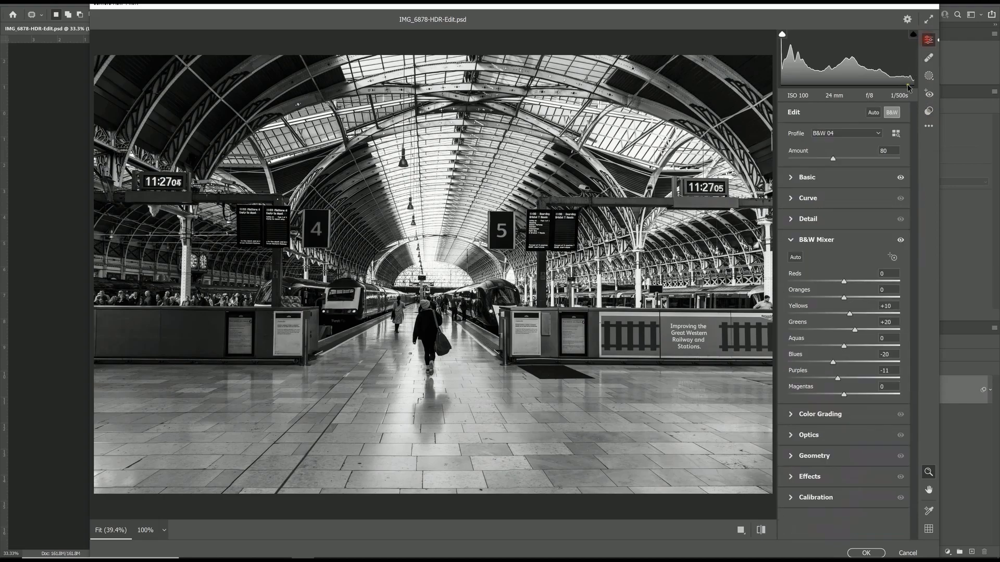
click(807, 177)
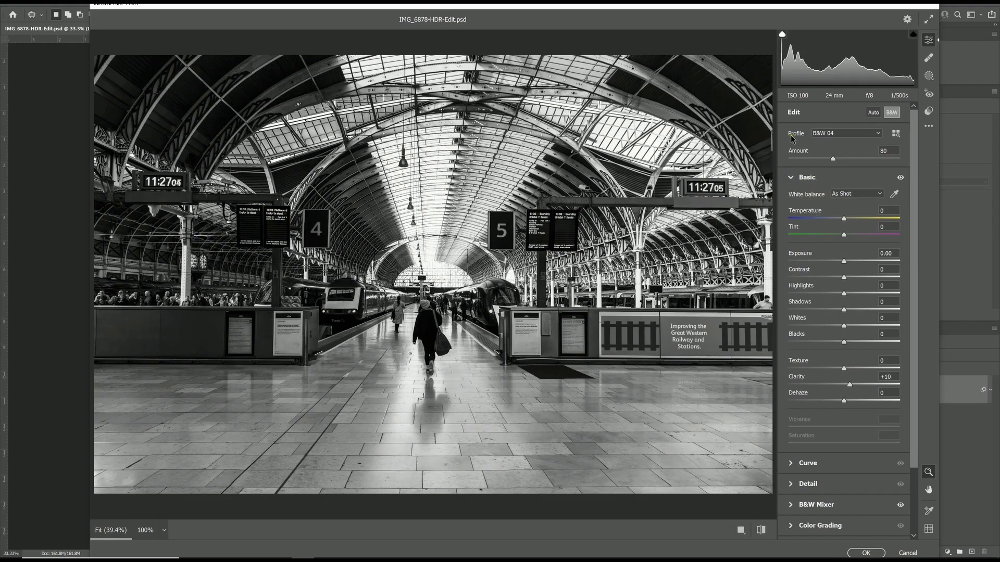
mouse_move(803, 137)
key(ctrl+z)
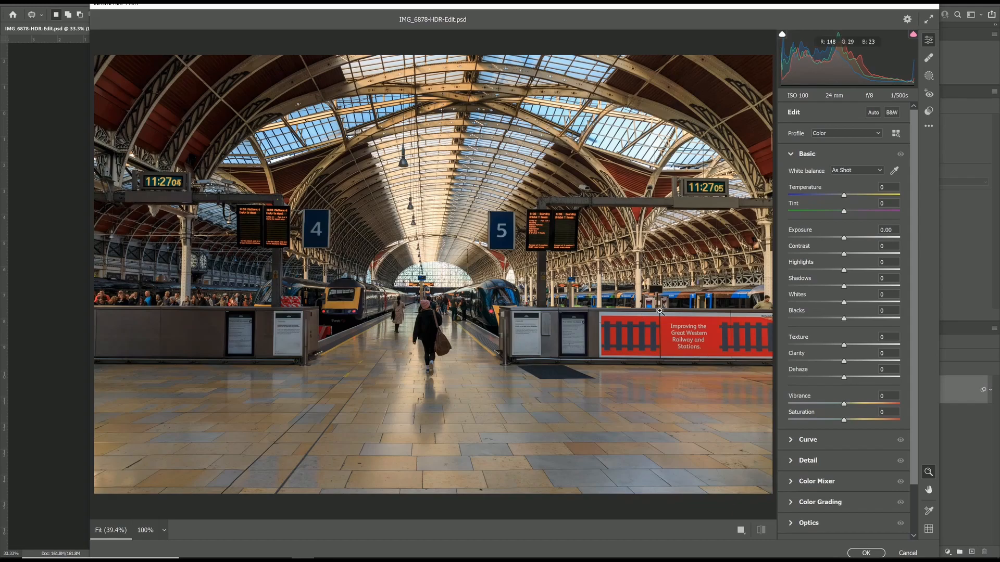
Step: Apply the automatic tone adjustment and the B&W Landscape preset, and commit the Camera Raw Filter to Layer 0
click(873, 112)
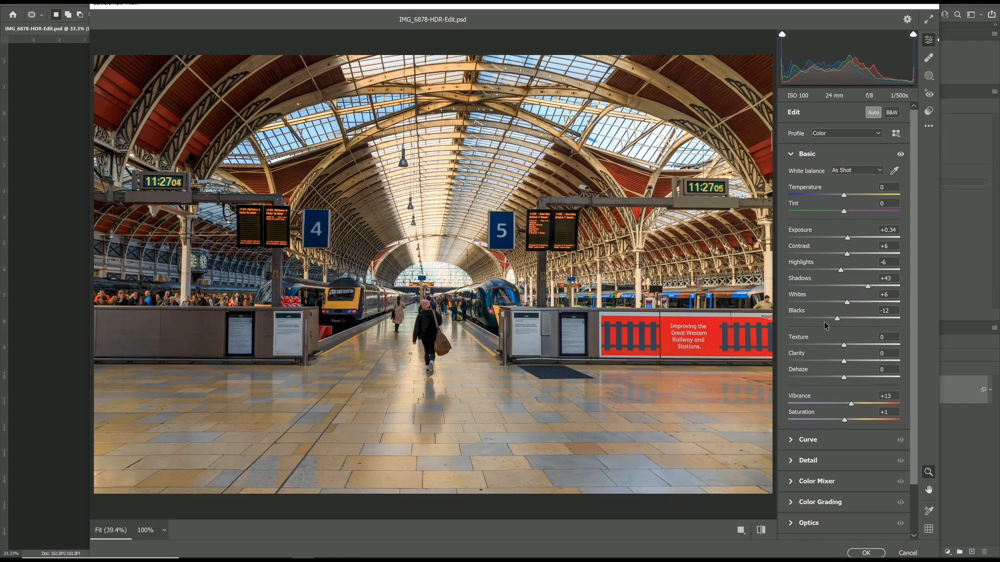
click(928, 114)
scroll(817, 435, down, 3)
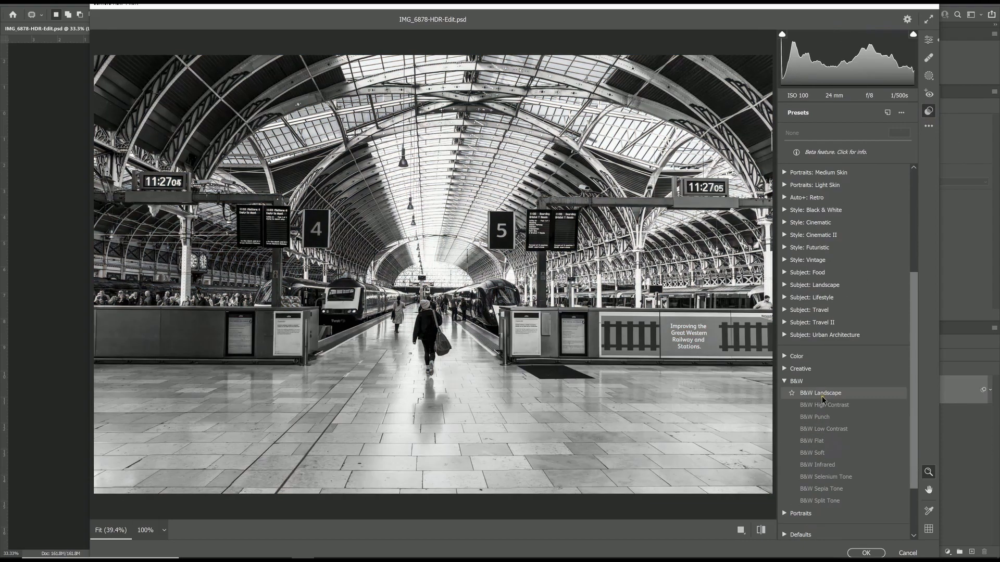
click(821, 395)
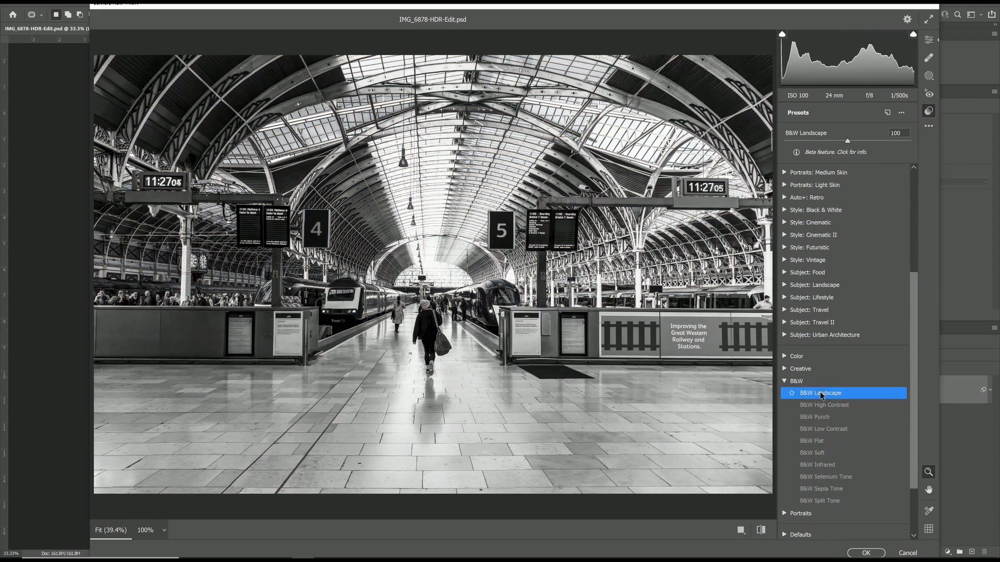
click(866, 551)
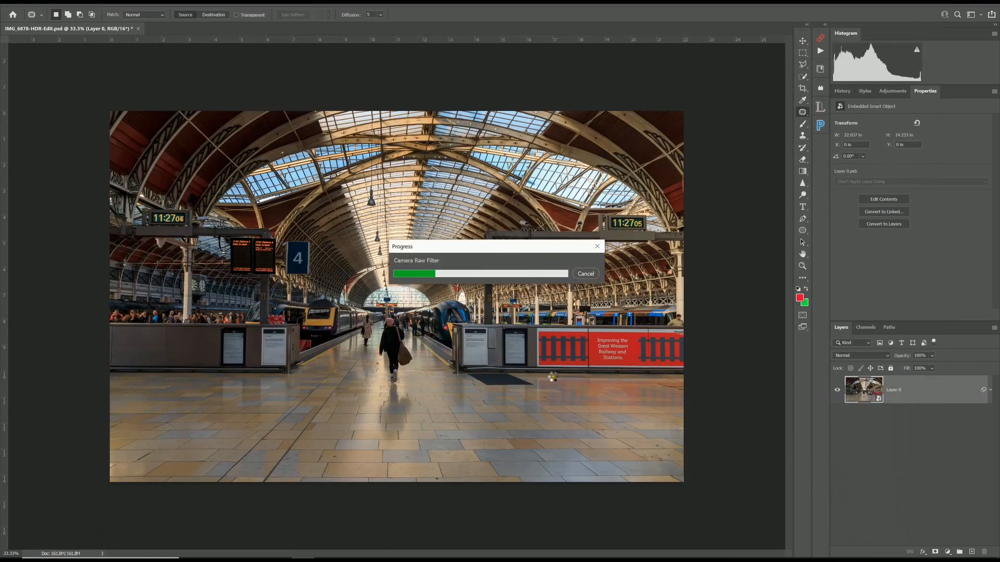
click(130, 6)
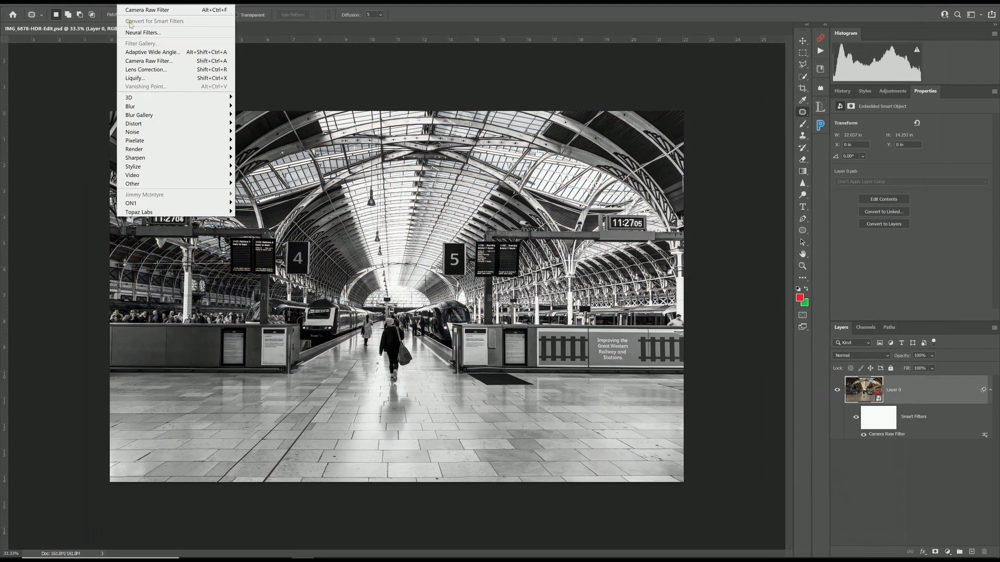
click(137, 61)
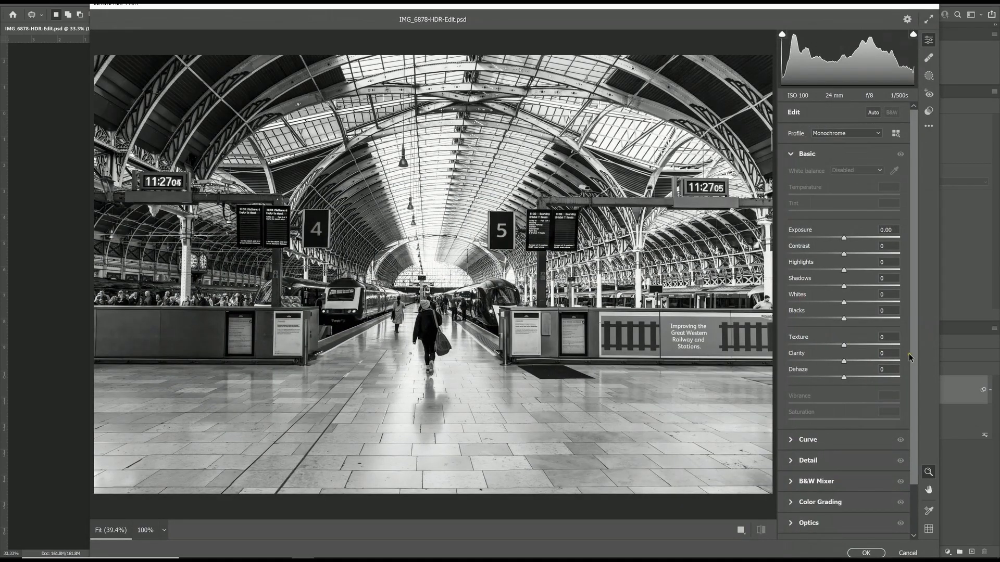
click(911, 552)
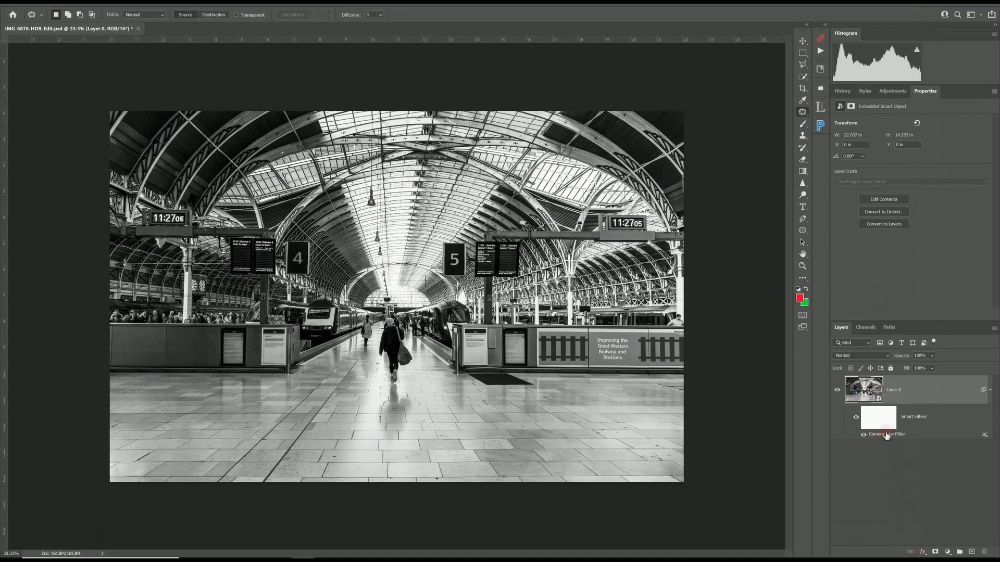
Step: Reopen the existing Camera Raw smart filter on Layer 0, examine its settings and reset options, and leave it without applying changes
double_click(881, 433)
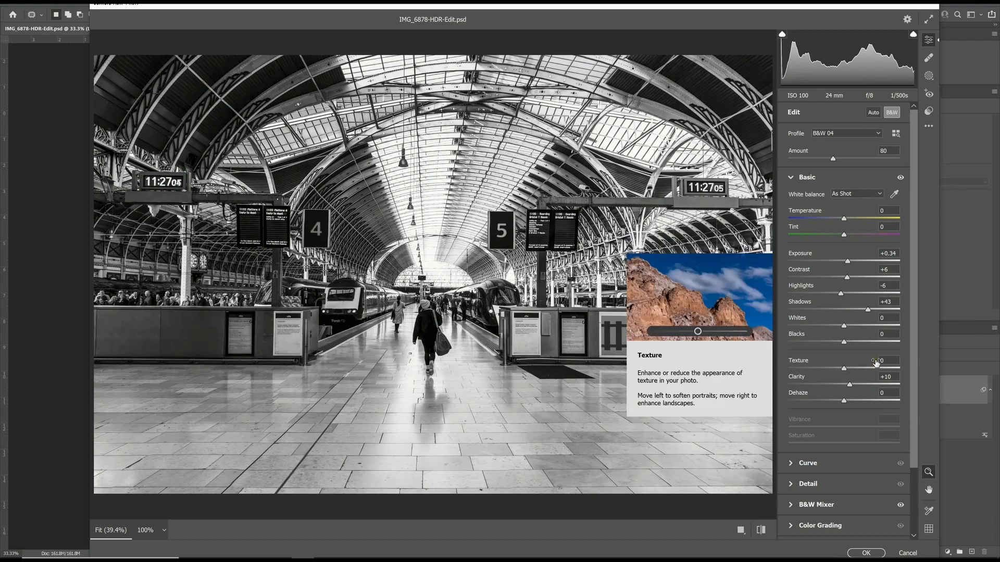
key(alt)
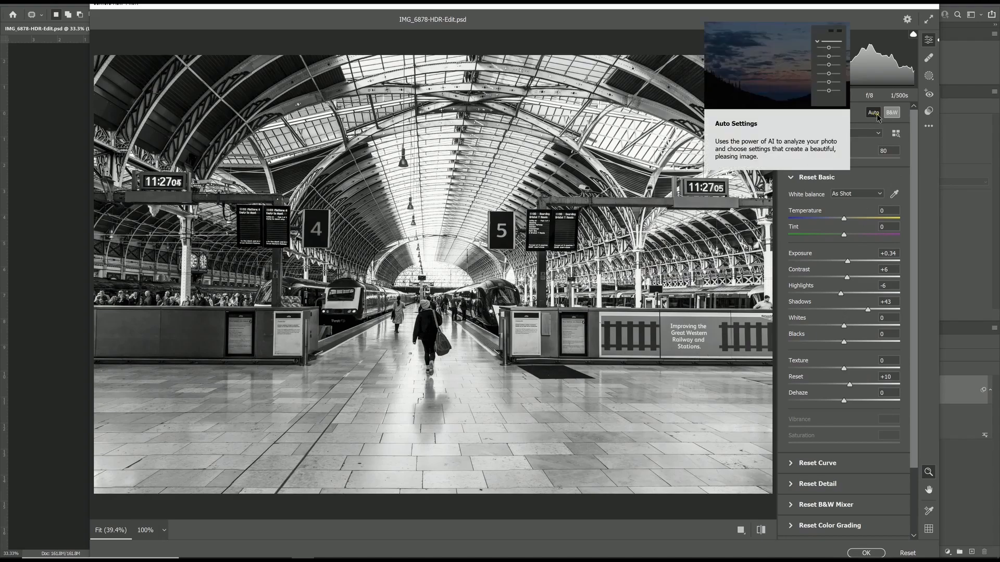
drag(914, 273, 914, 350)
key(alt)
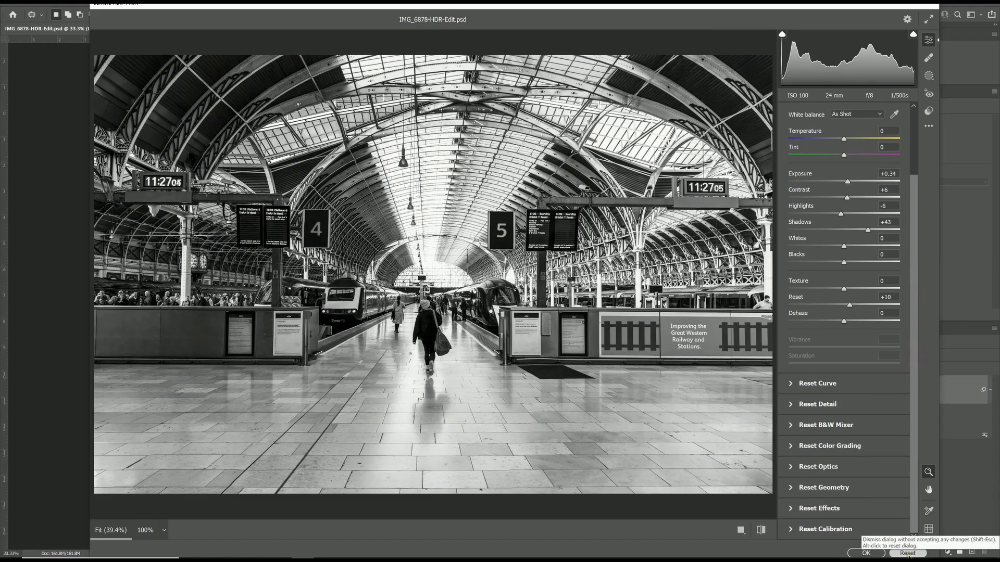
key(alt)
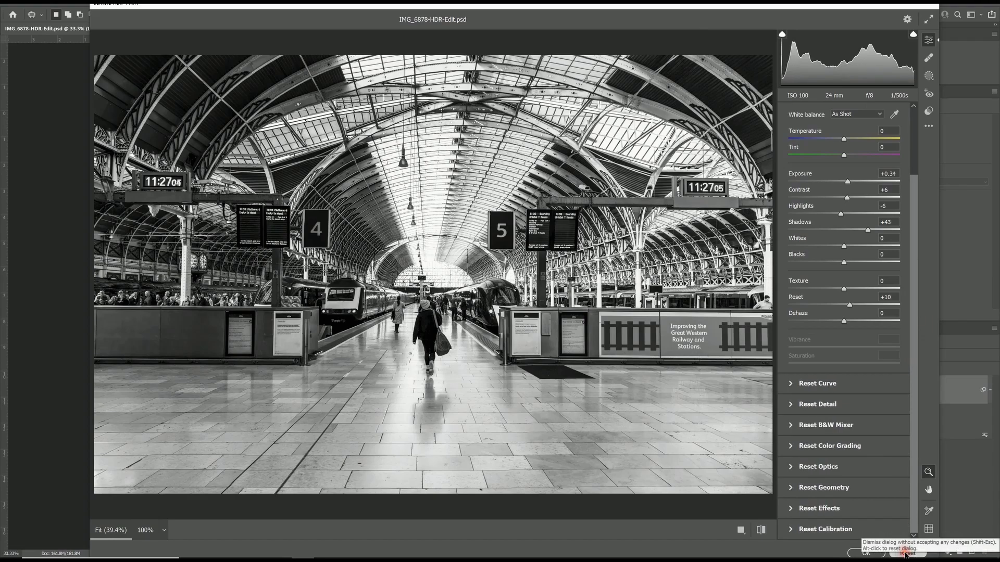
click(905, 554)
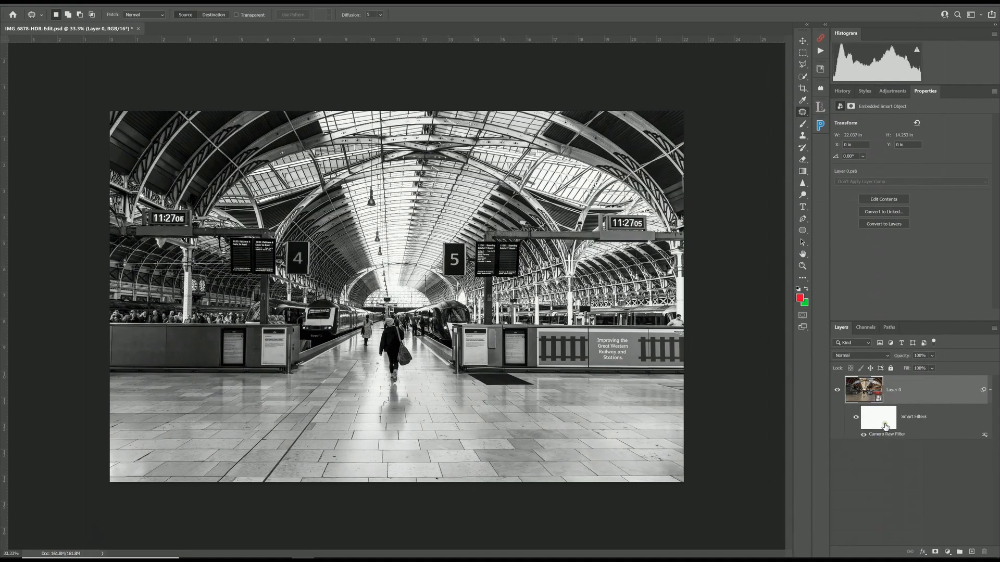
Step: Delete the smart filter from Layer 0, and apply the automatic tone adjustment in a fresh Camera Raw Filter
drag(947, 422, 984, 553)
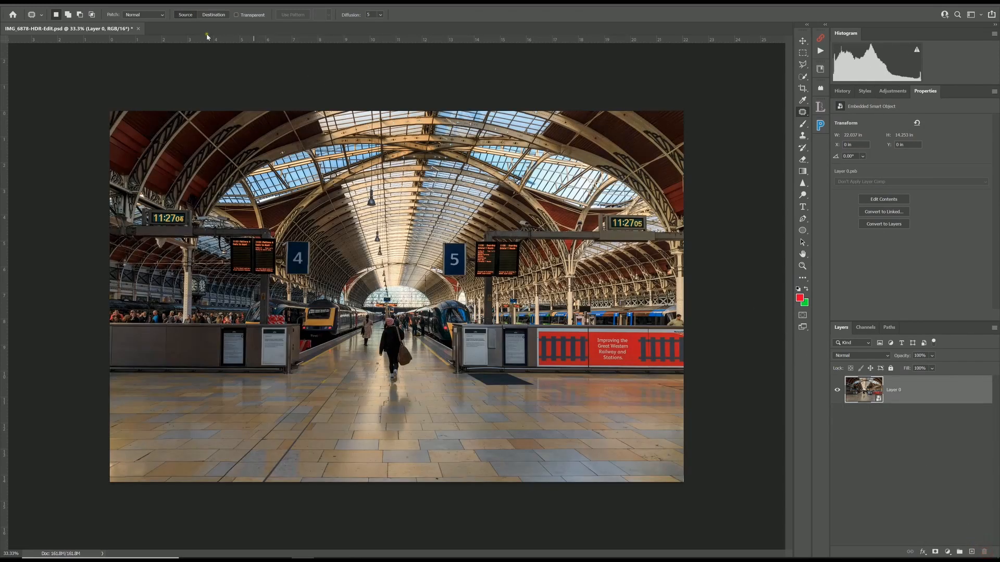
click(123, 3)
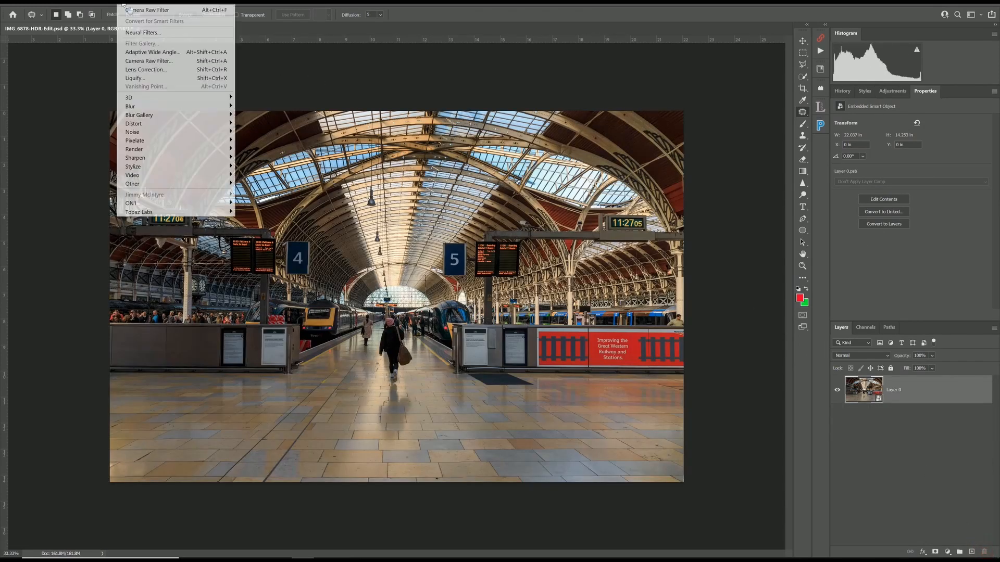
click(141, 61)
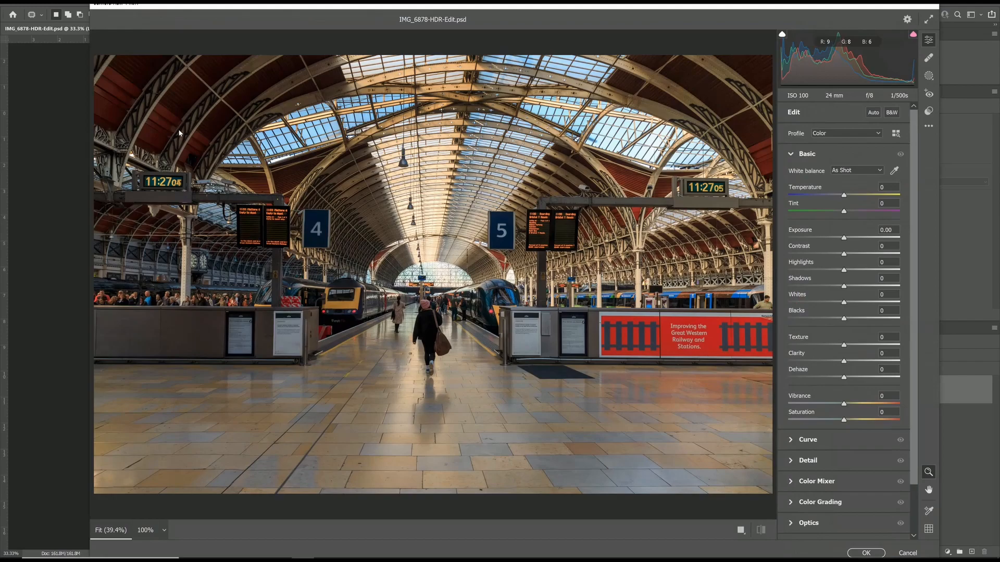
click(871, 114)
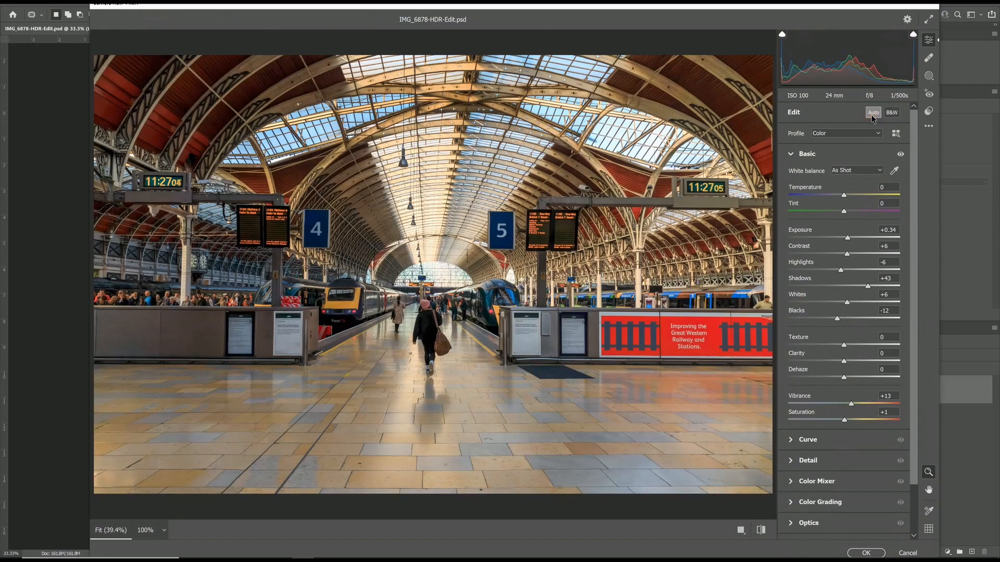
Step: Choose the B&W Red Filter profile from the B&W profile group and commit the Camera Raw Filter
click(895, 134)
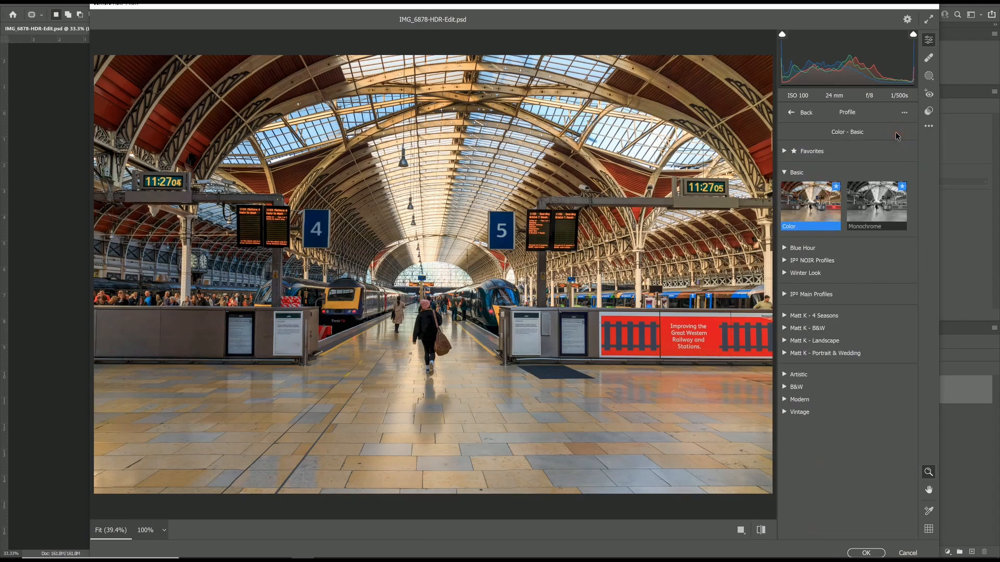
click(785, 388)
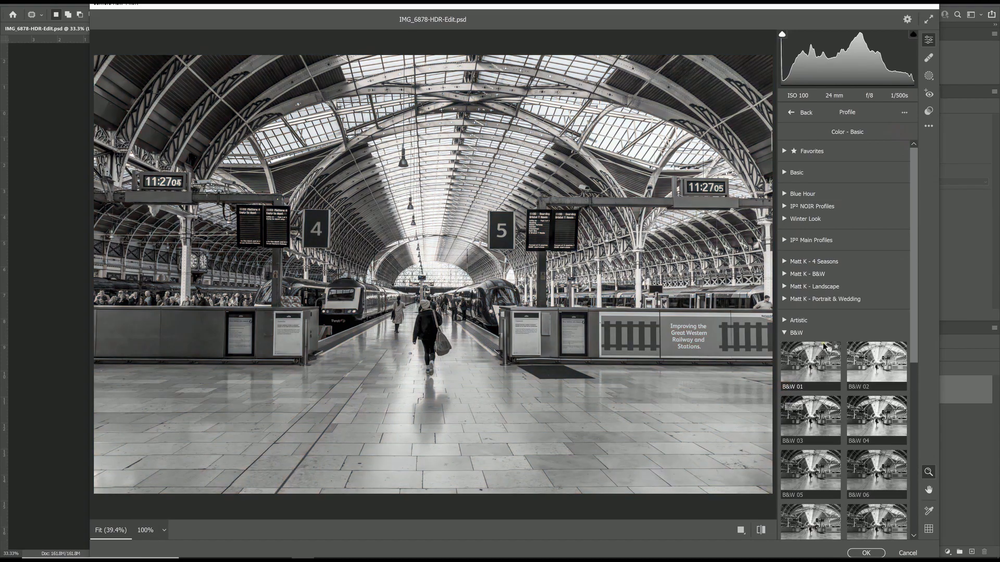
scroll(817, 367, down, 3)
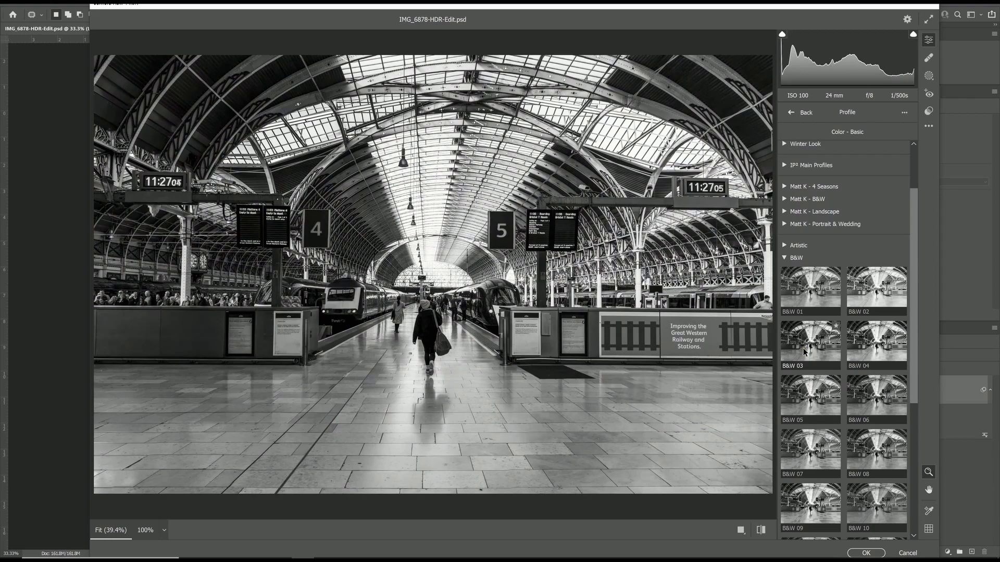
scroll(803, 348, down, 4)
scroll(802, 358, down, 5)
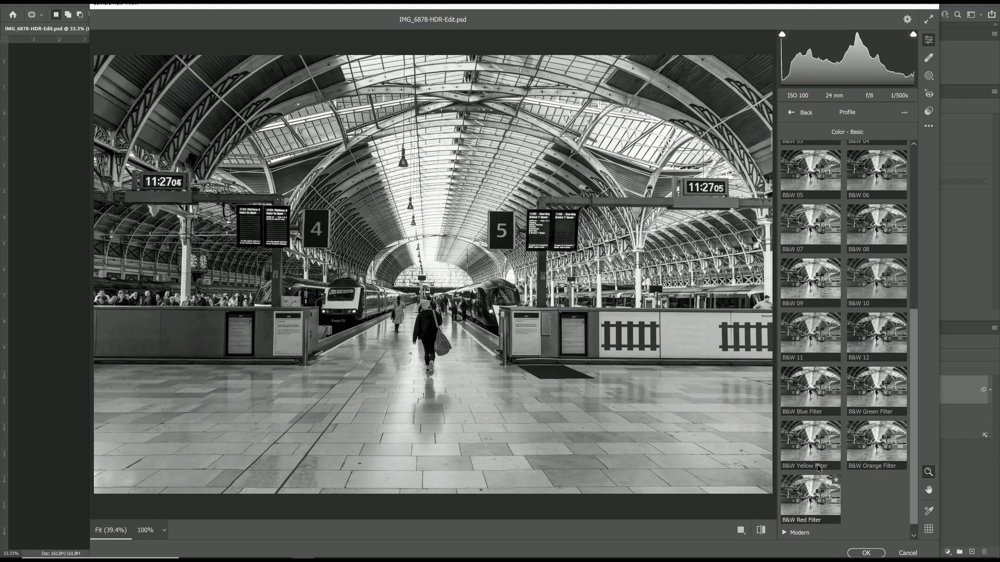
click(815, 491)
click(867, 553)
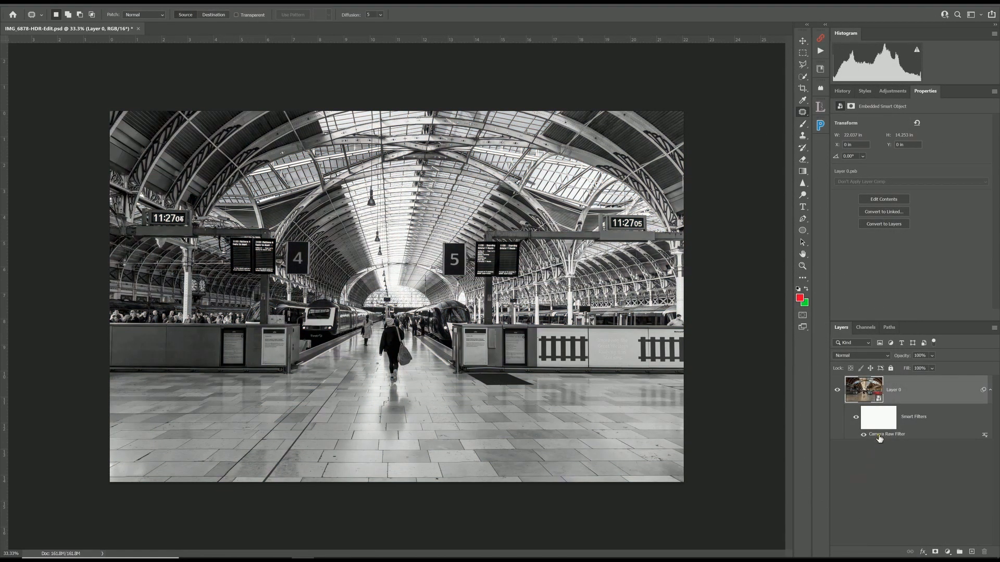
Step: Reopen the smart filter and set the B&W Mixer to Reds -33, Oranges +4, Yellows -100, Greens -20, Aquas -41, Blues +22, Purples +34
click(879, 438)
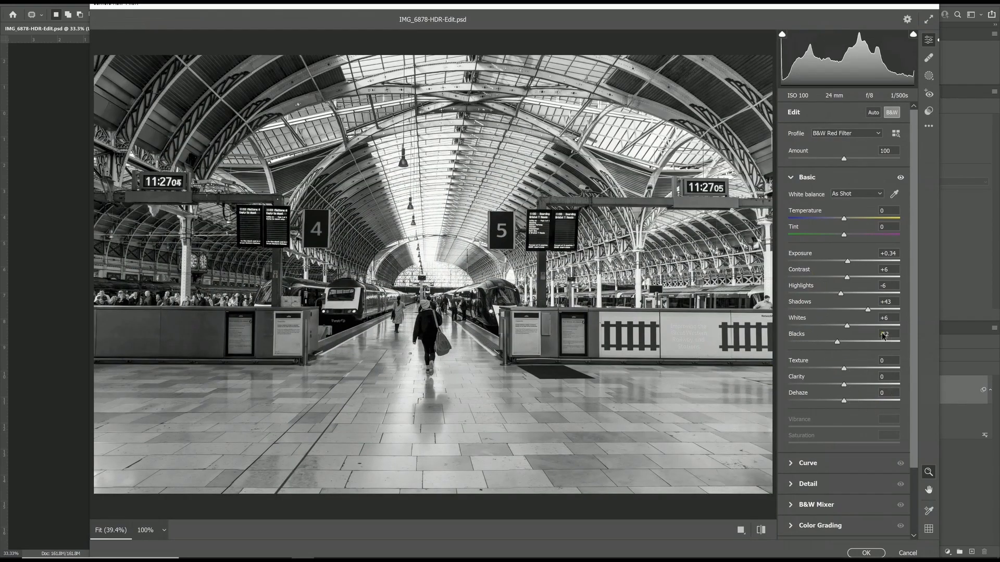
mouse_move(848, 308)
click(791, 505)
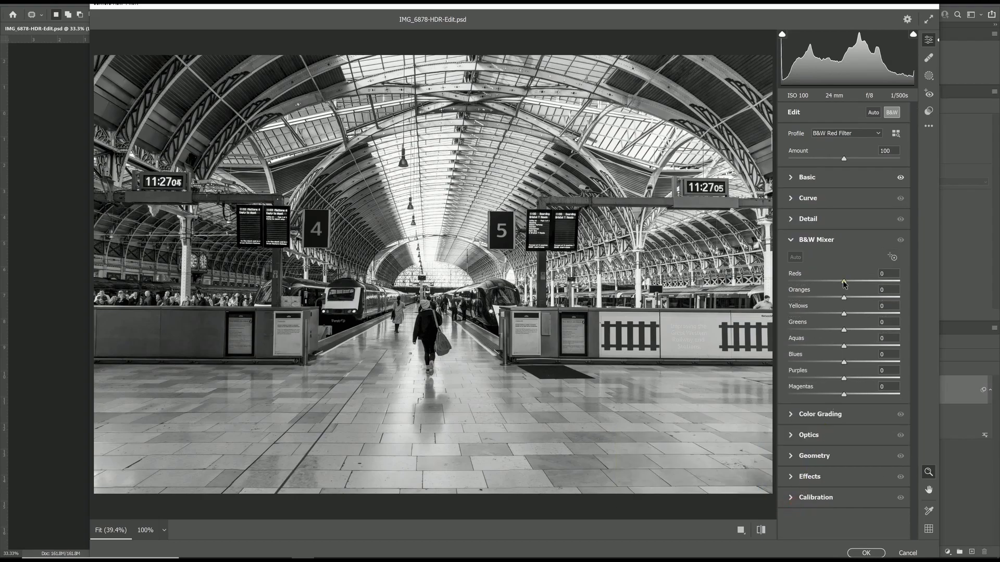
drag(844, 283, 820, 343)
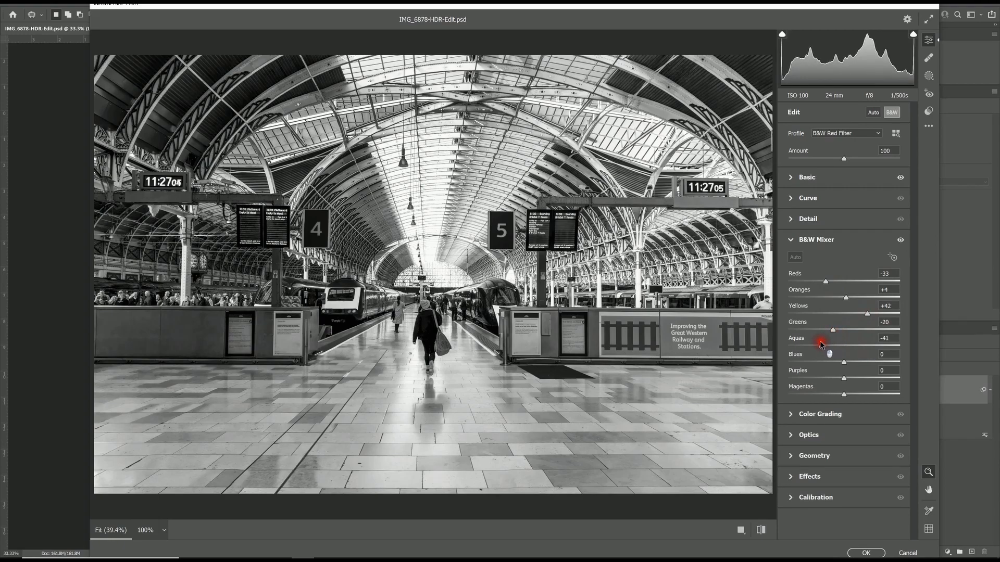
drag(867, 313, 788, 325)
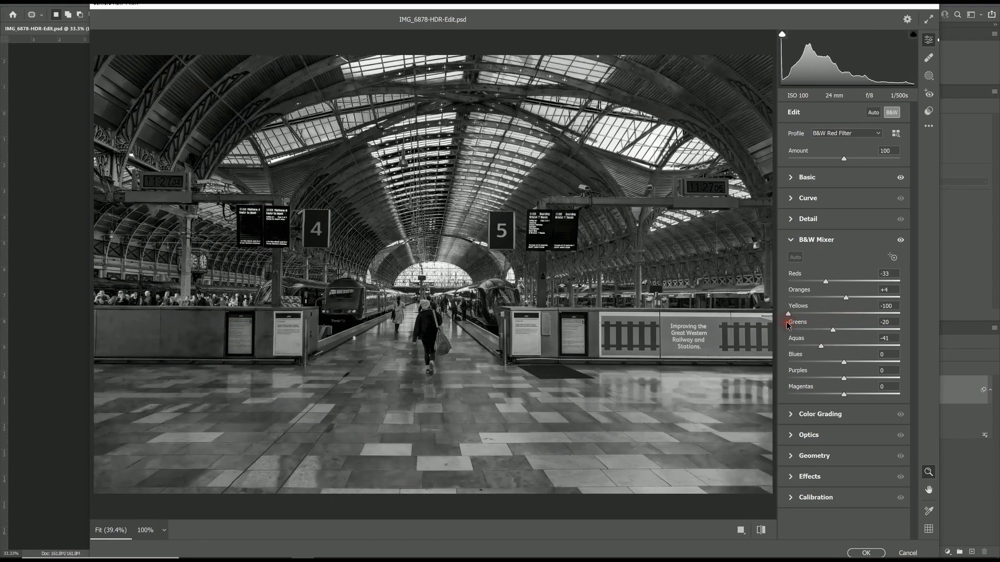
drag(843, 378, 856, 362)
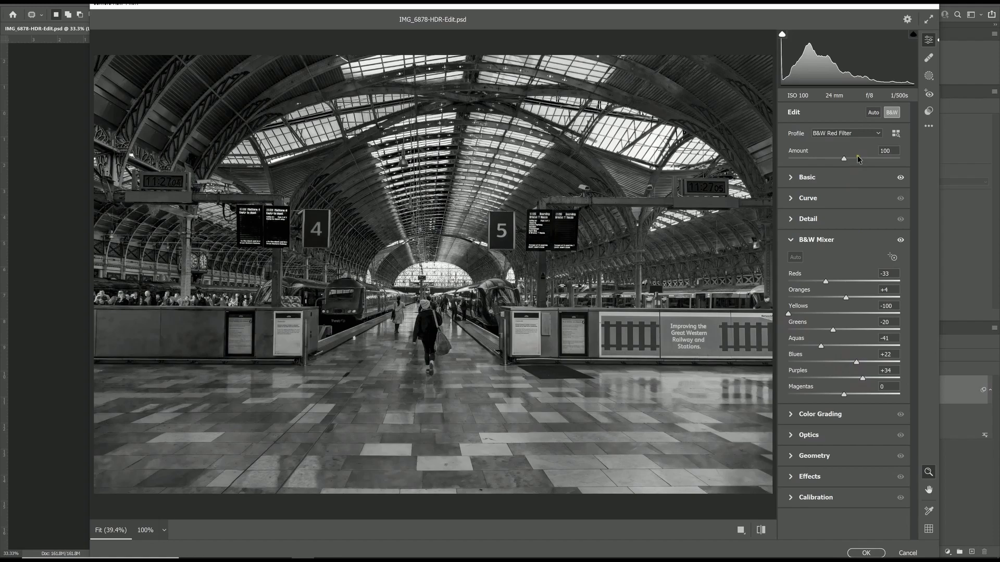
Step: Preview other B&W profiles on the station photo, switch to the B&W 06 profile, and return to the edit settings
click(879, 134)
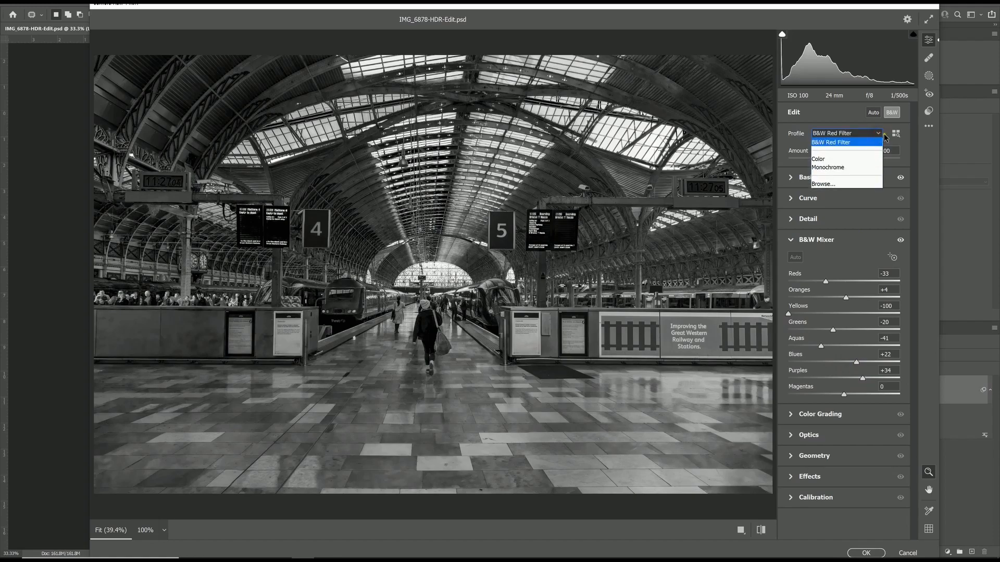
click(896, 137)
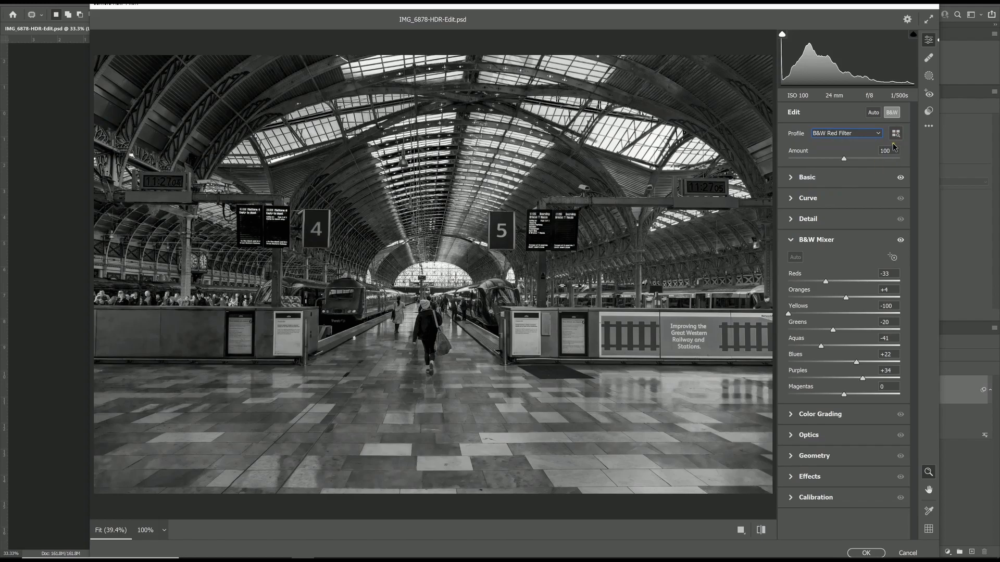
click(896, 135)
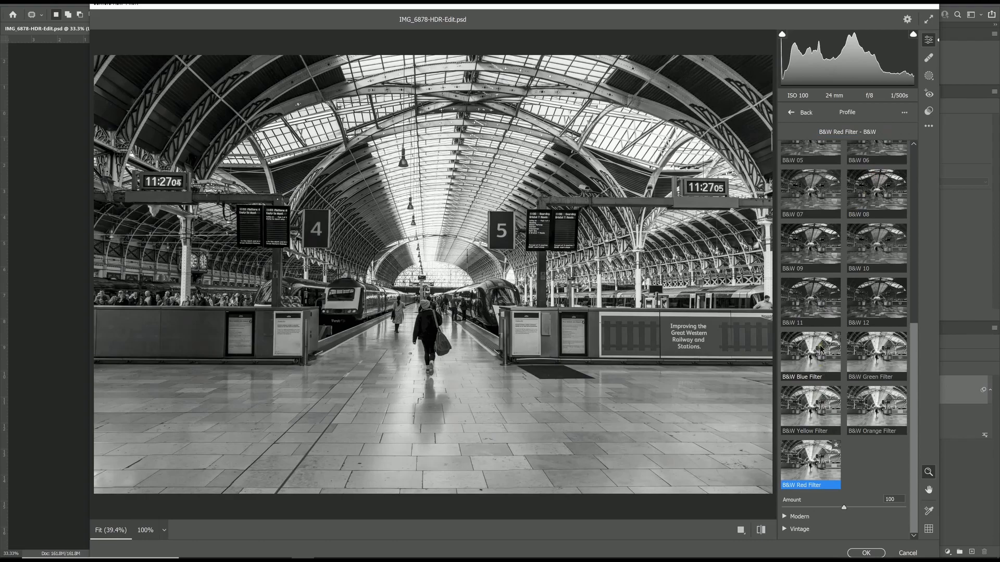
scroll(820, 272, up, 1)
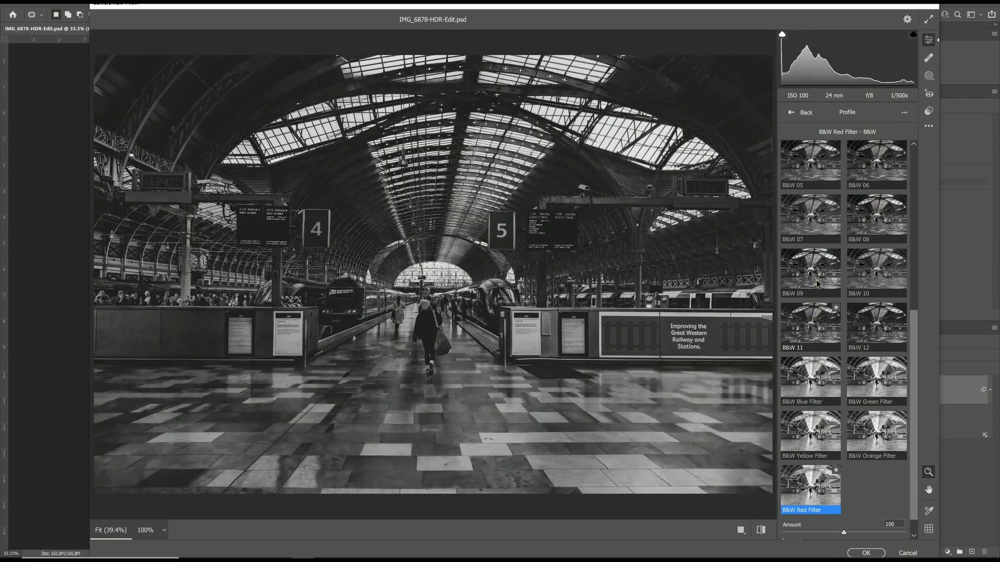
scroll(838, 234, up, 1)
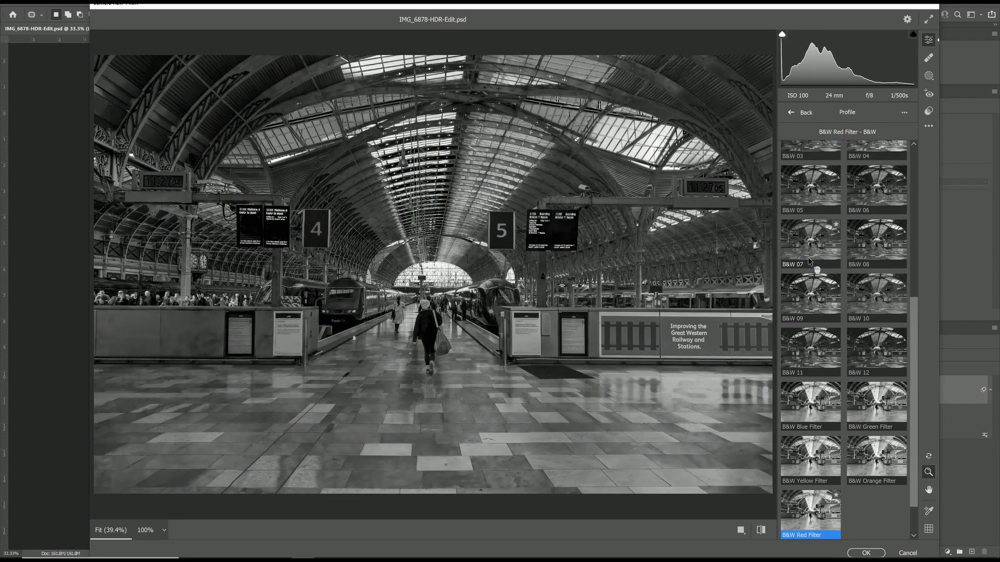
click(867, 197)
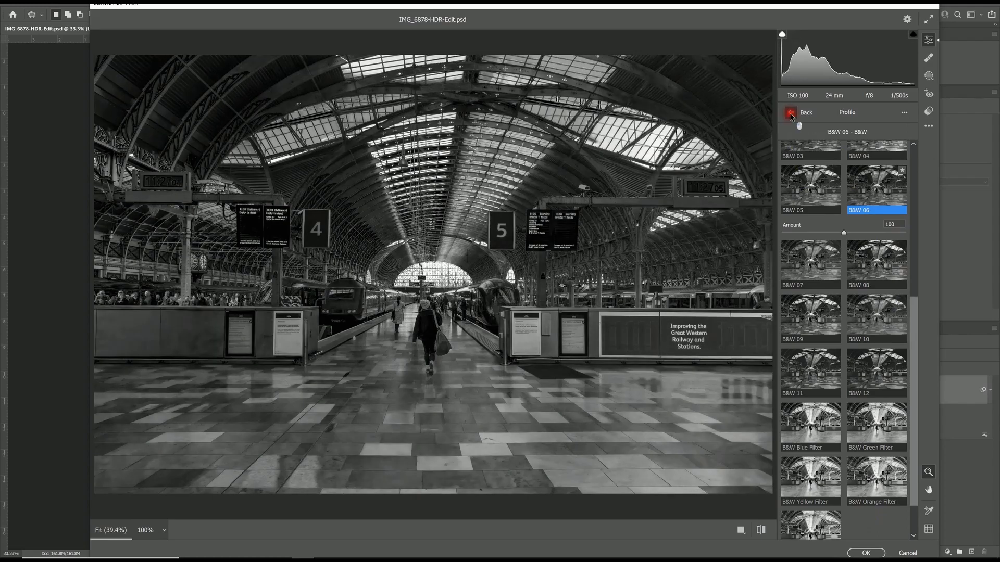
click(791, 113)
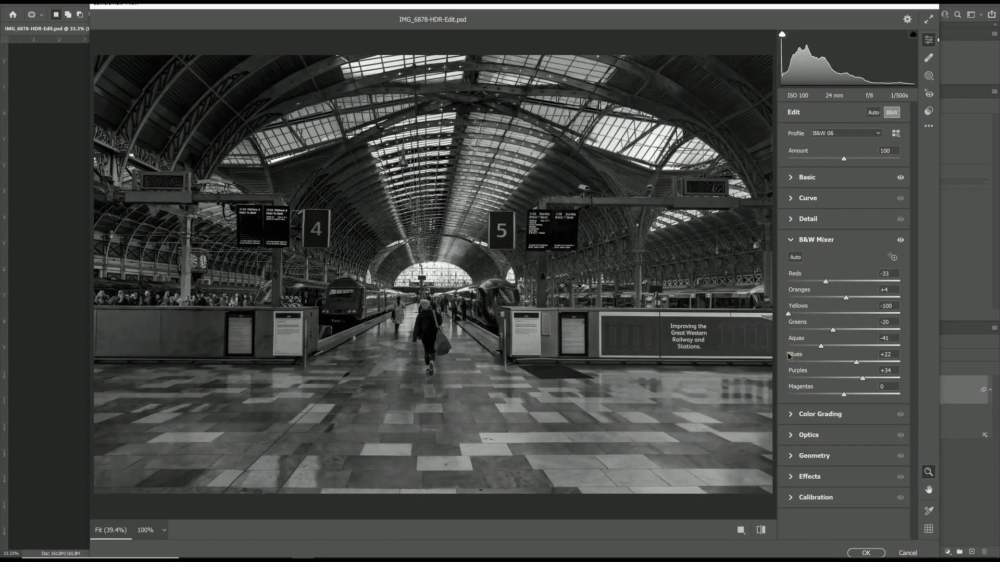